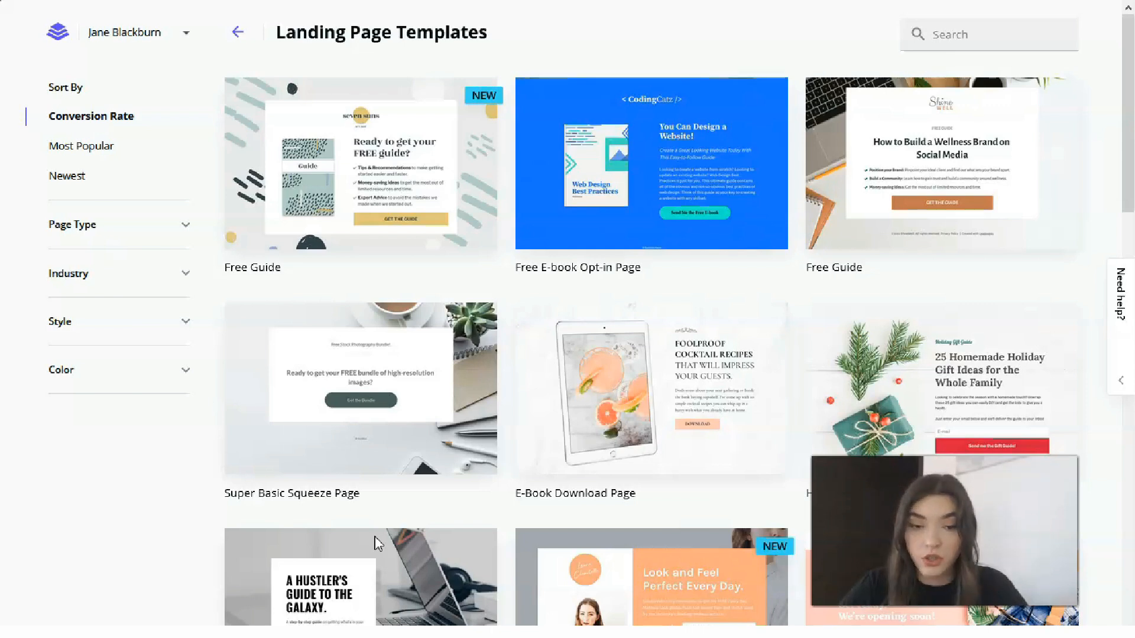
# - Find the Basic Centered Squeeze Page among the landing page templates and open its preview
pyautogui.click(378, 542)
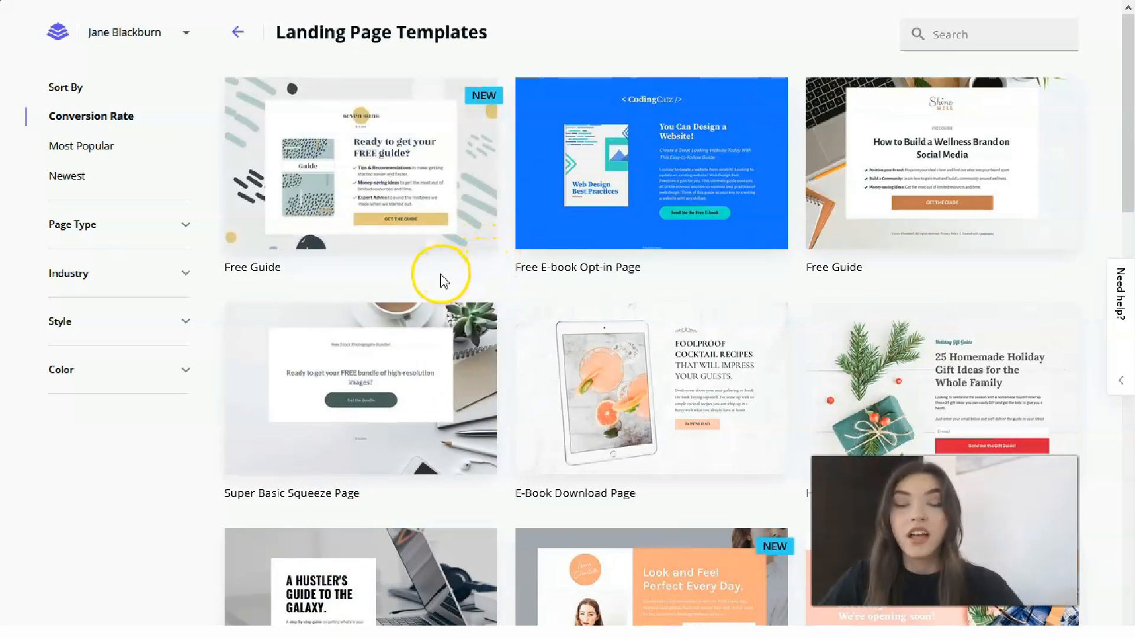
pyautogui.moveTo(476, 357)
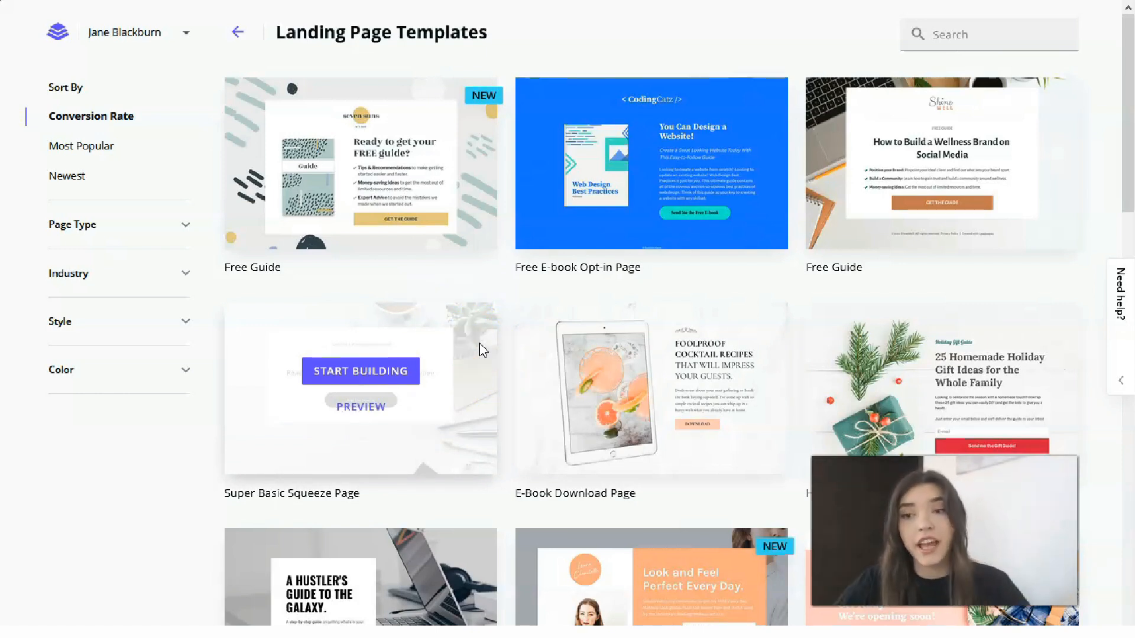
pyautogui.scroll(-8, 507, 323)
pyautogui.scroll(-3, 507, 322)
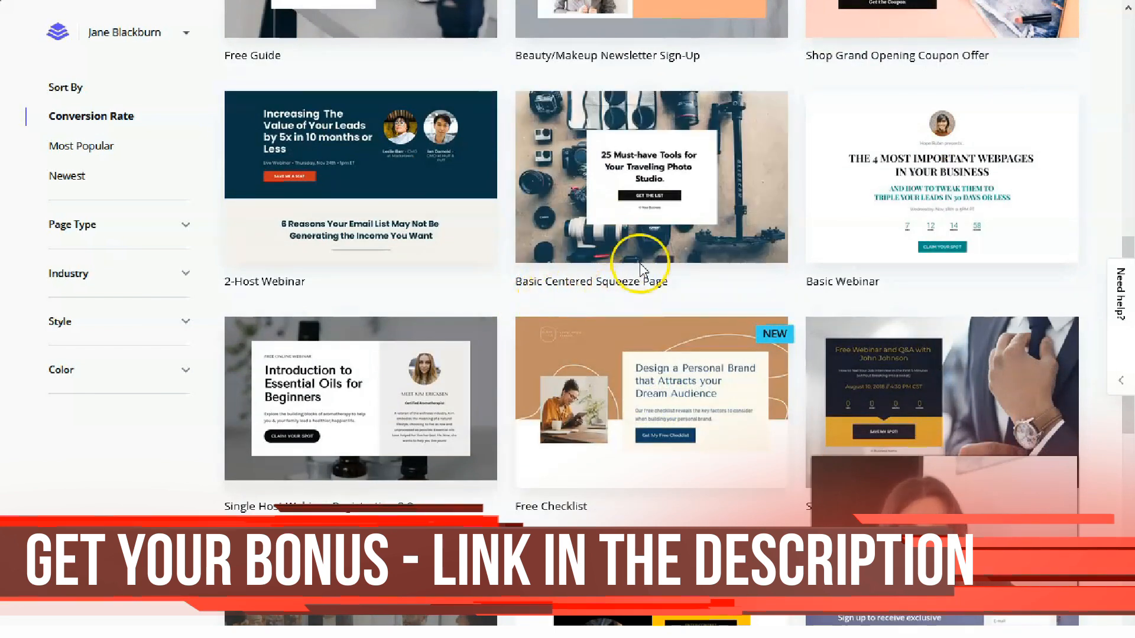
pyautogui.moveTo(642, 215)
pyautogui.click(650, 195)
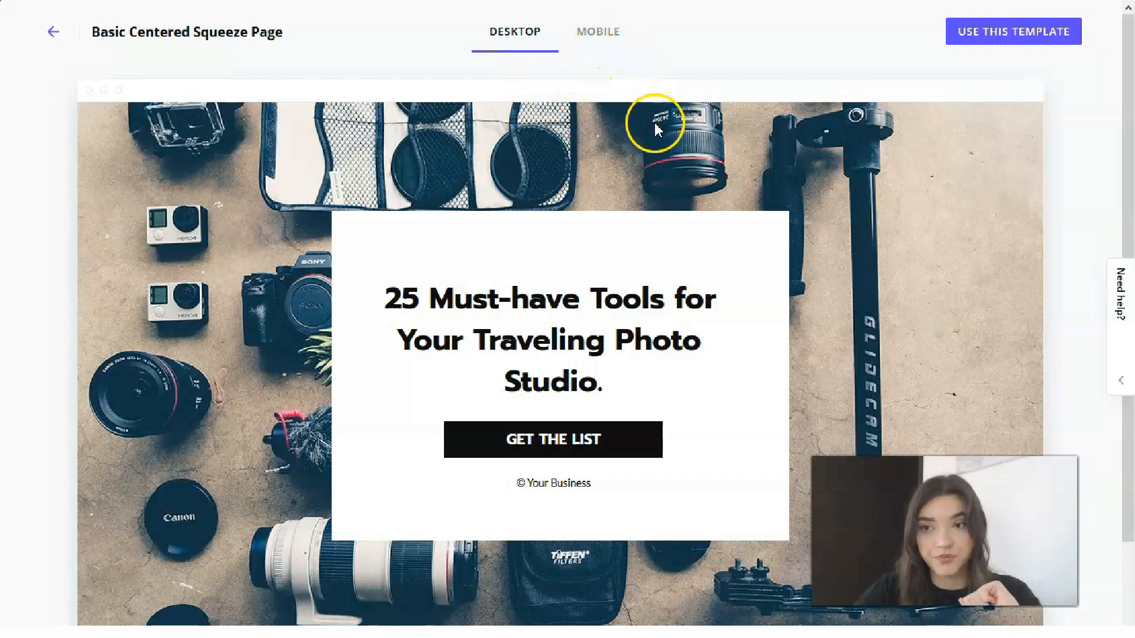
# - Examine the squeeze page template's full layout in both the desktop and mobile previews
pyautogui.scroll(-2, 648, 203)
pyautogui.scroll(2, 651, 204)
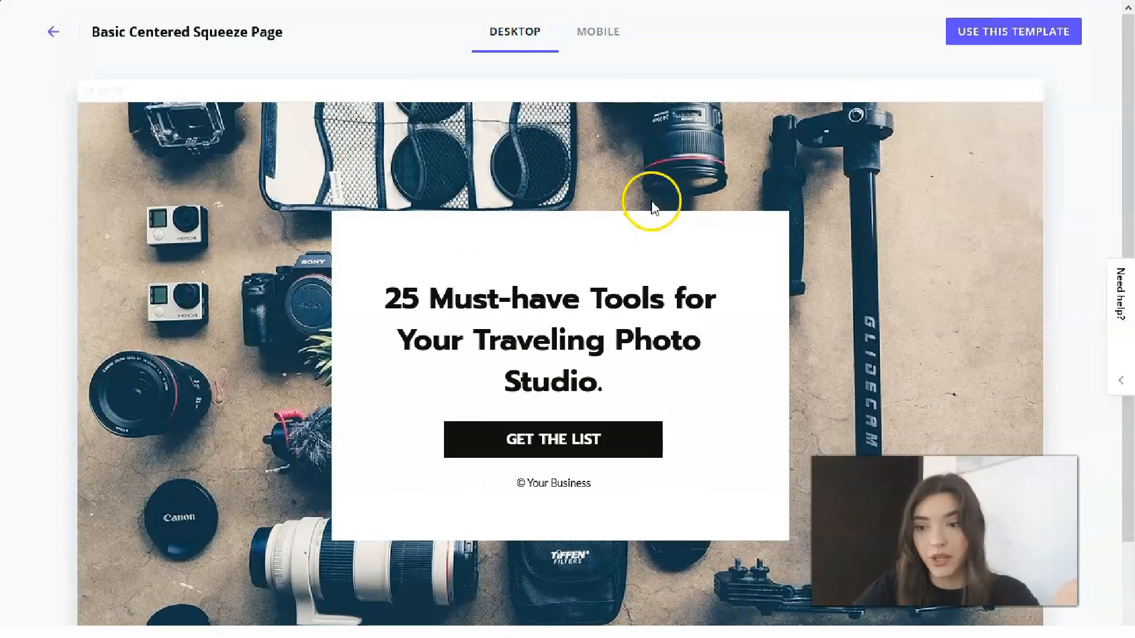
pyautogui.scroll(-2, 654, 205)
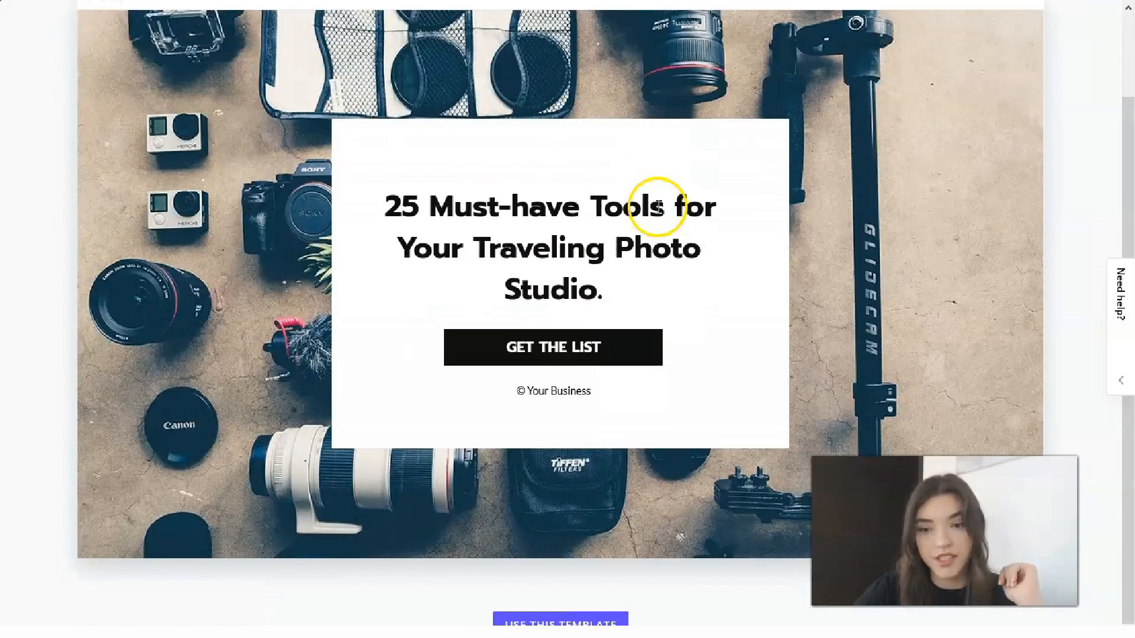
pyautogui.scroll(2, 657, 207)
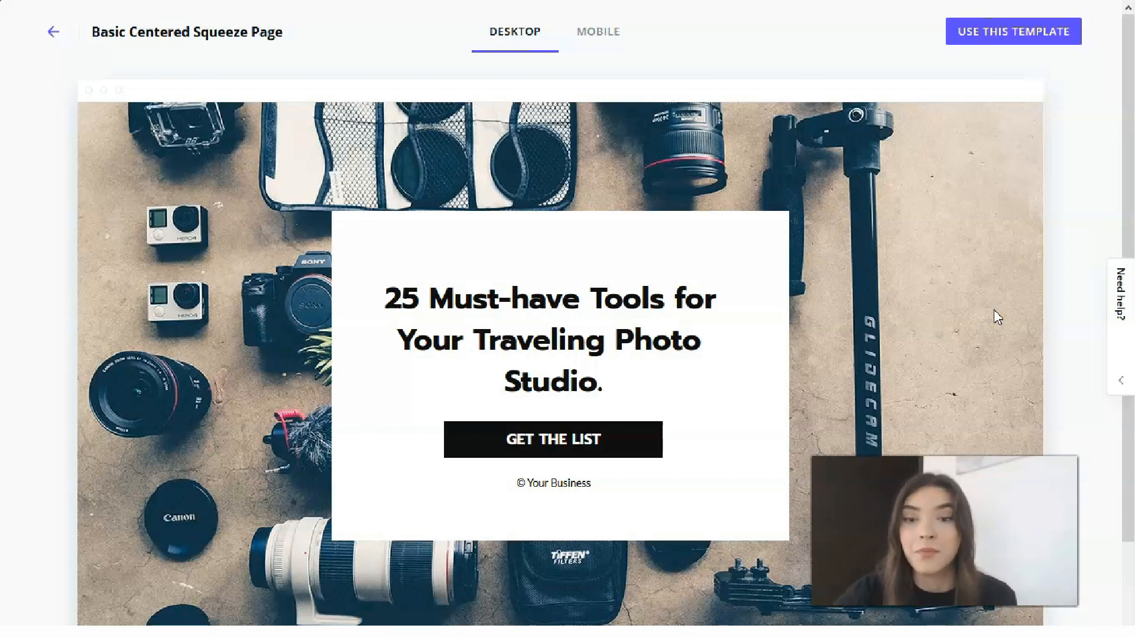
pyautogui.scroll(-2, 893, 233)
pyautogui.scroll(2, 851, 266)
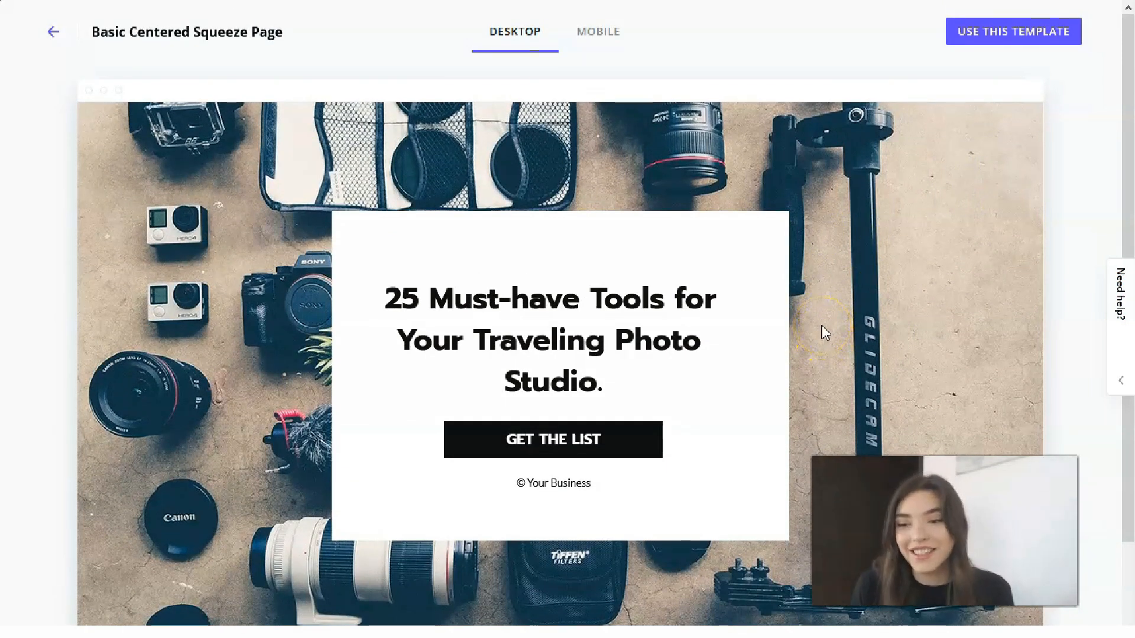
pyautogui.click(597, 29)
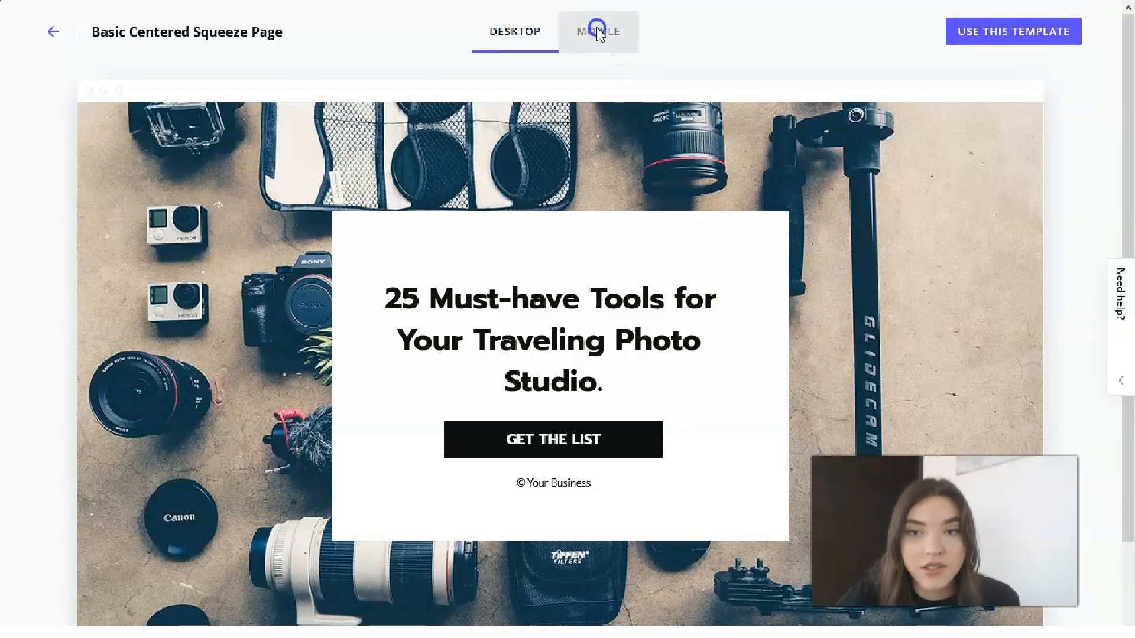
pyautogui.scroll(-2, 680, 367)
pyautogui.scroll(2, 679, 367)
pyautogui.scroll(-1, 685, 380)
pyautogui.scroll(1, 692, 384)
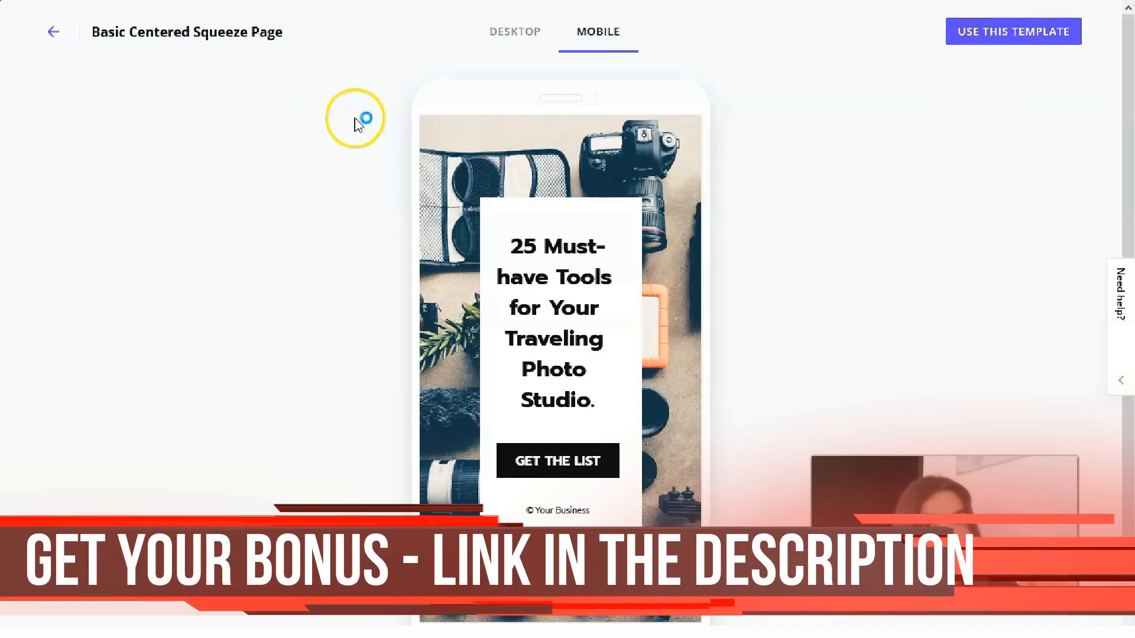
# - Use this template for a new page and name it "Business Webinar module 1"
pyautogui.click(1003, 30)
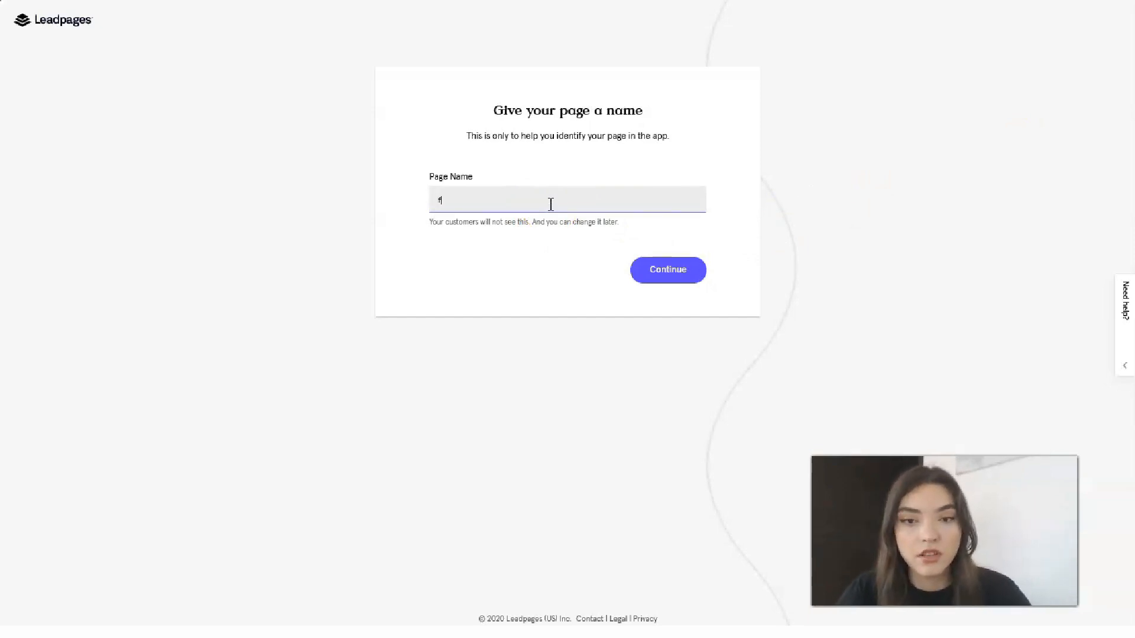
pyautogui.write('Bu')
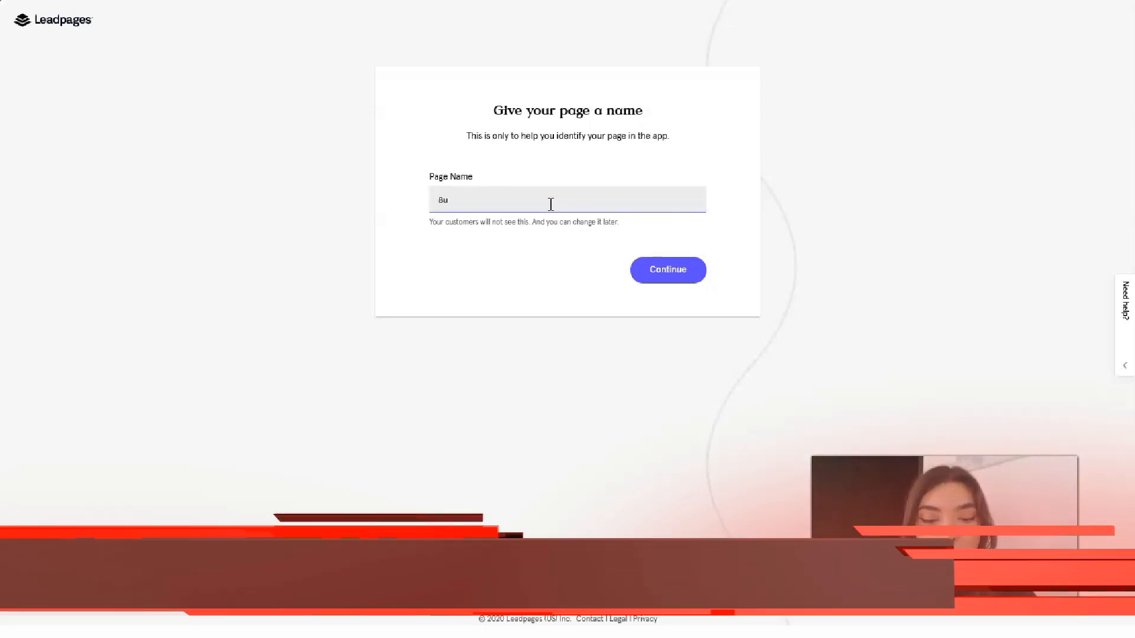
pyautogui.write('siness Webinar')
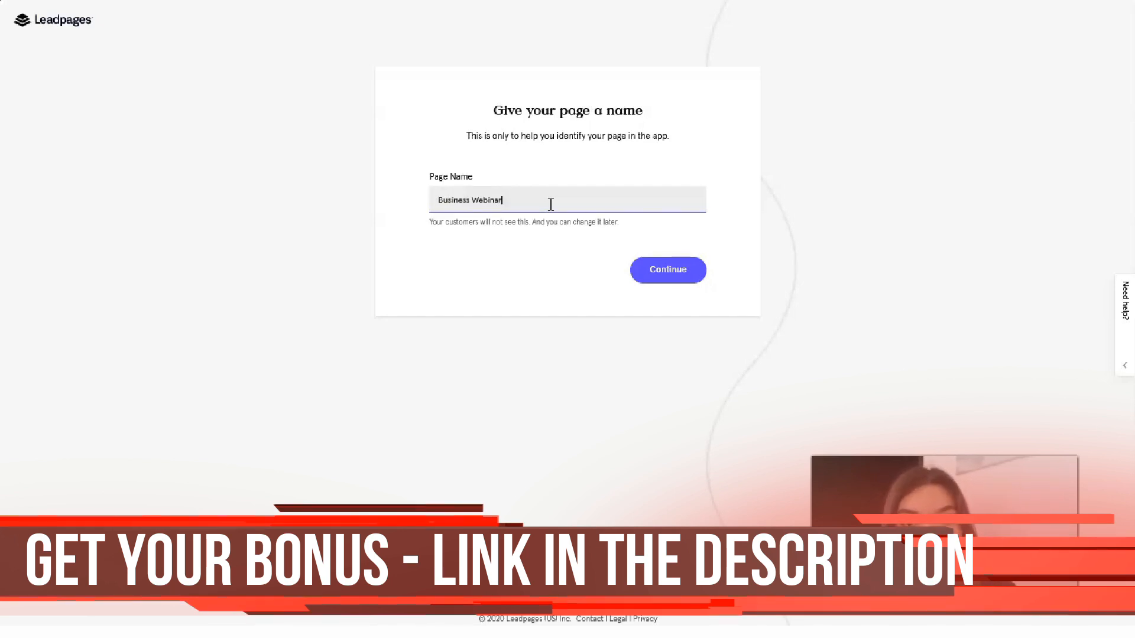
pyautogui.click(636, 267)
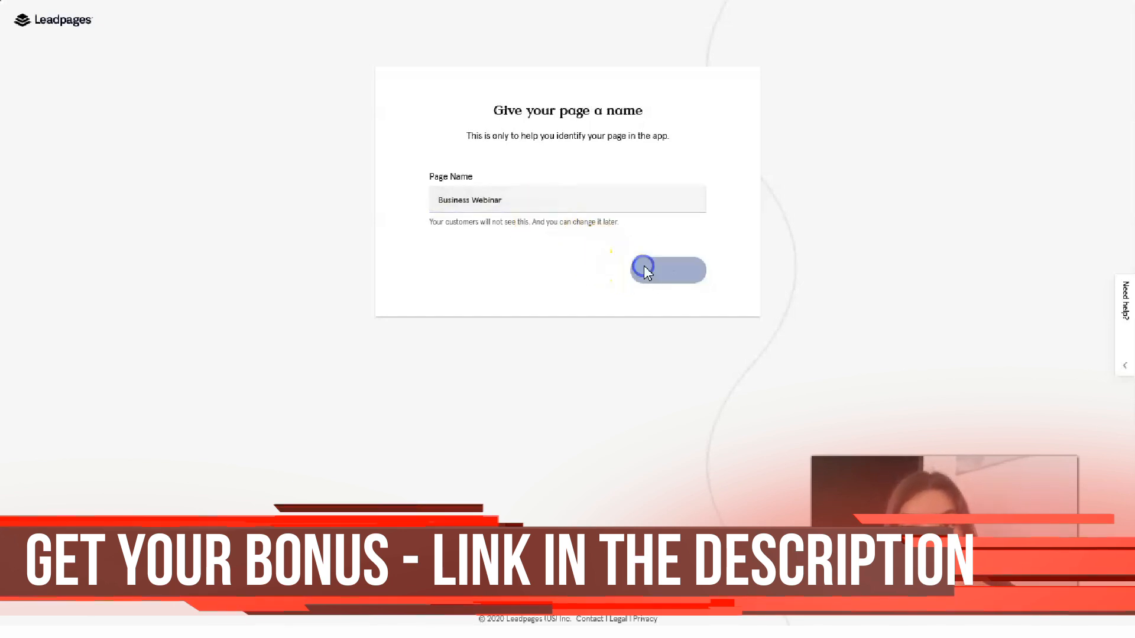
pyautogui.click(648, 260)
pyautogui.click(539, 199)
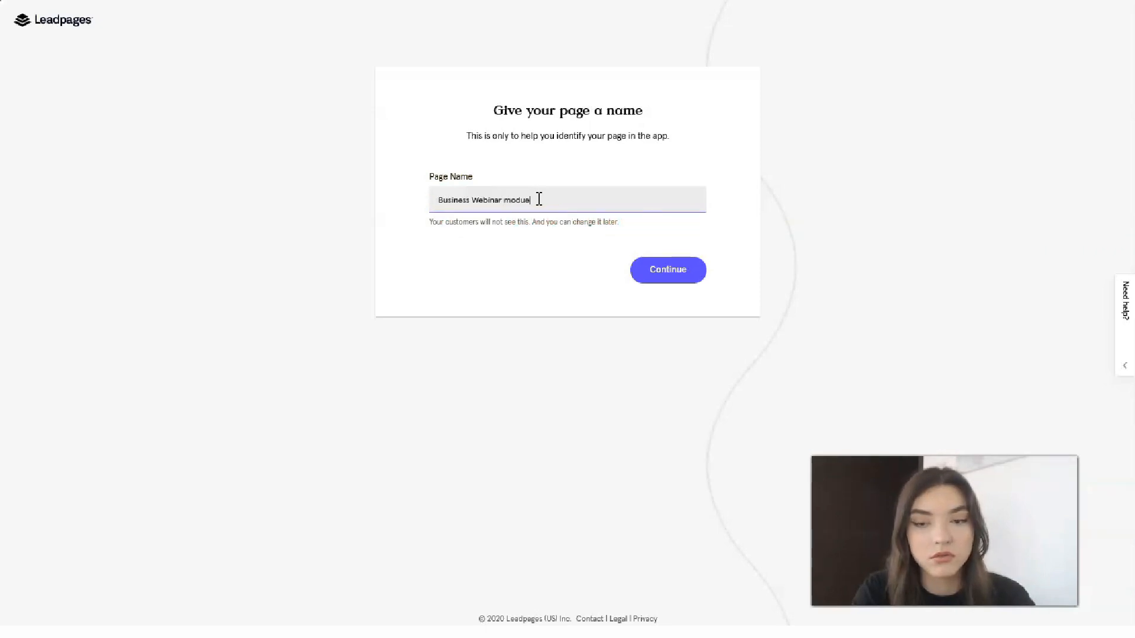
pyautogui.write('module 1')
pyautogui.press('Return')
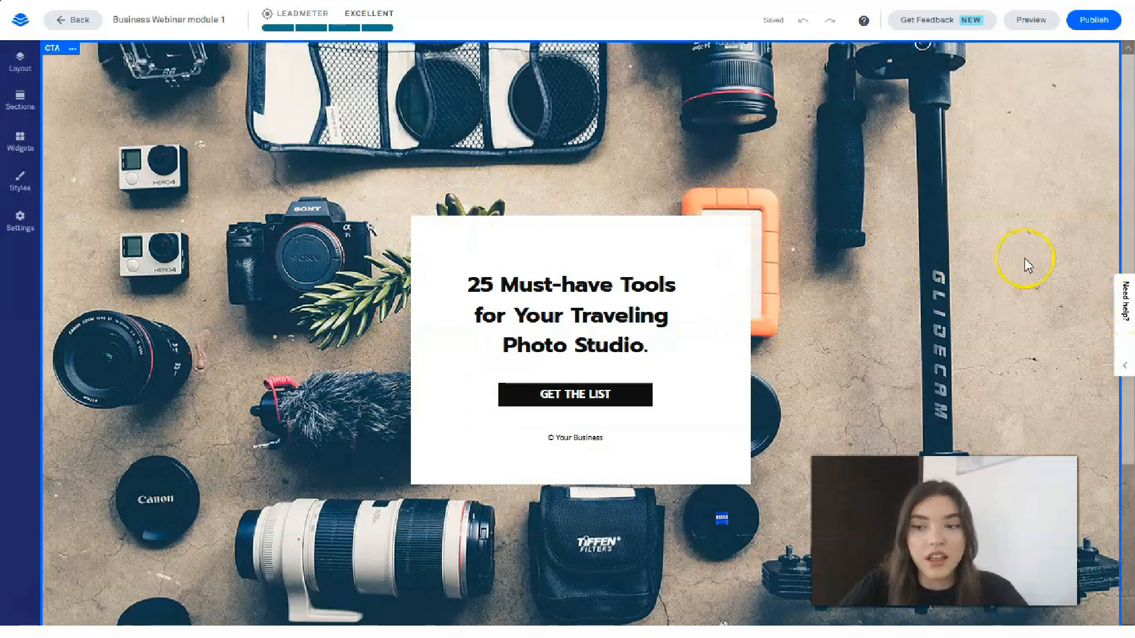
# - Review the page layout and browse the ready-made Call to Action and FAQs section designs
pyautogui.moveTo(604, 261)
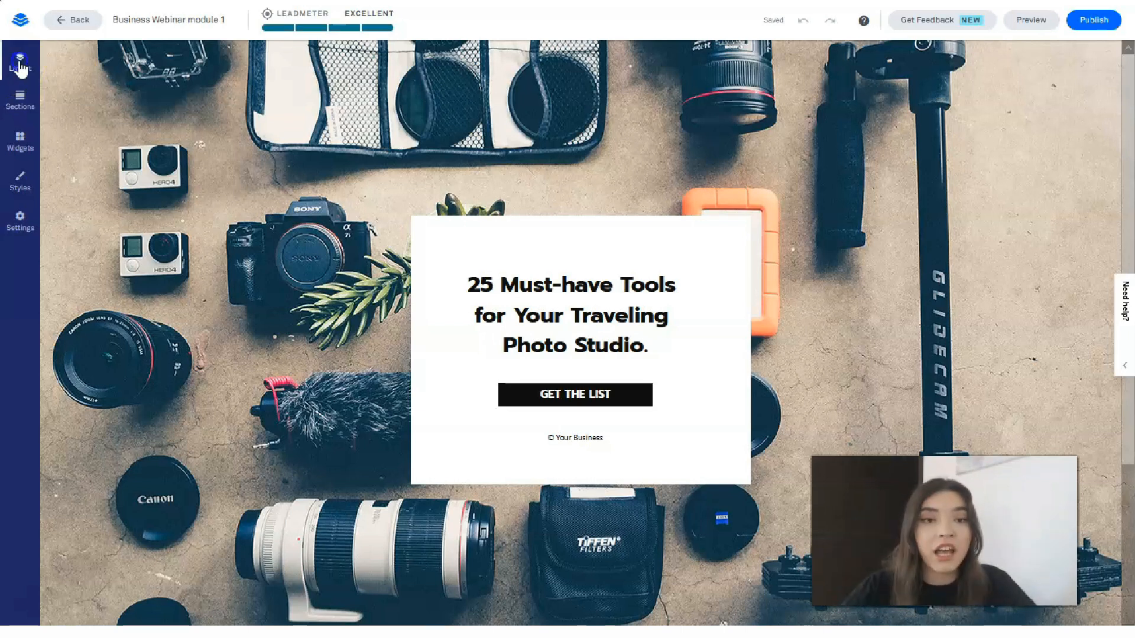
pyautogui.click(20, 64)
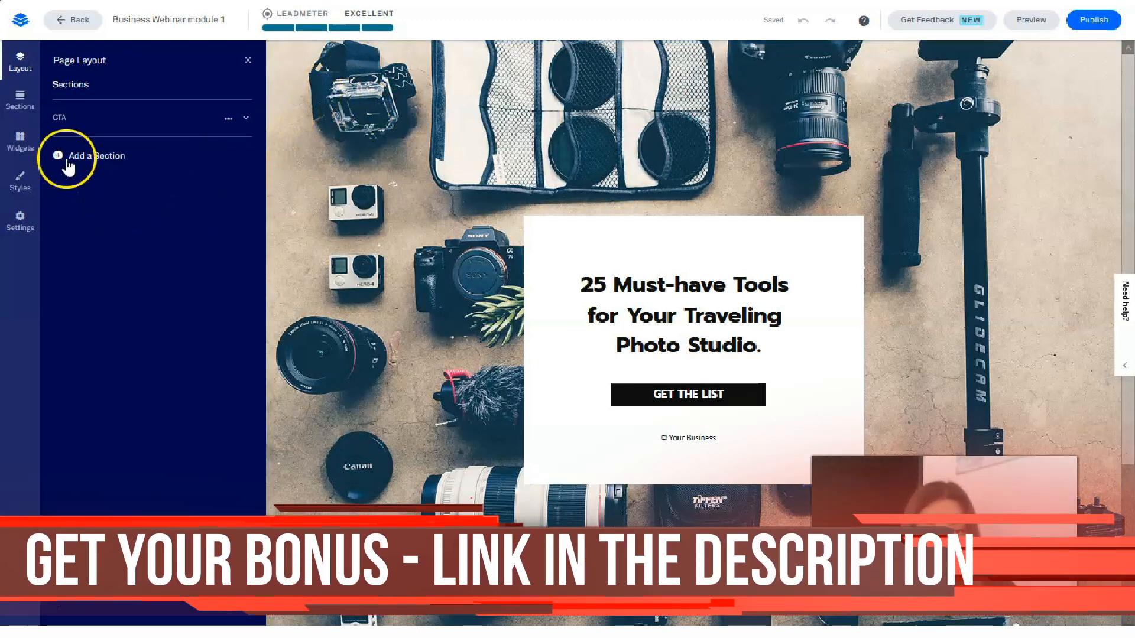
pyautogui.click(20, 98)
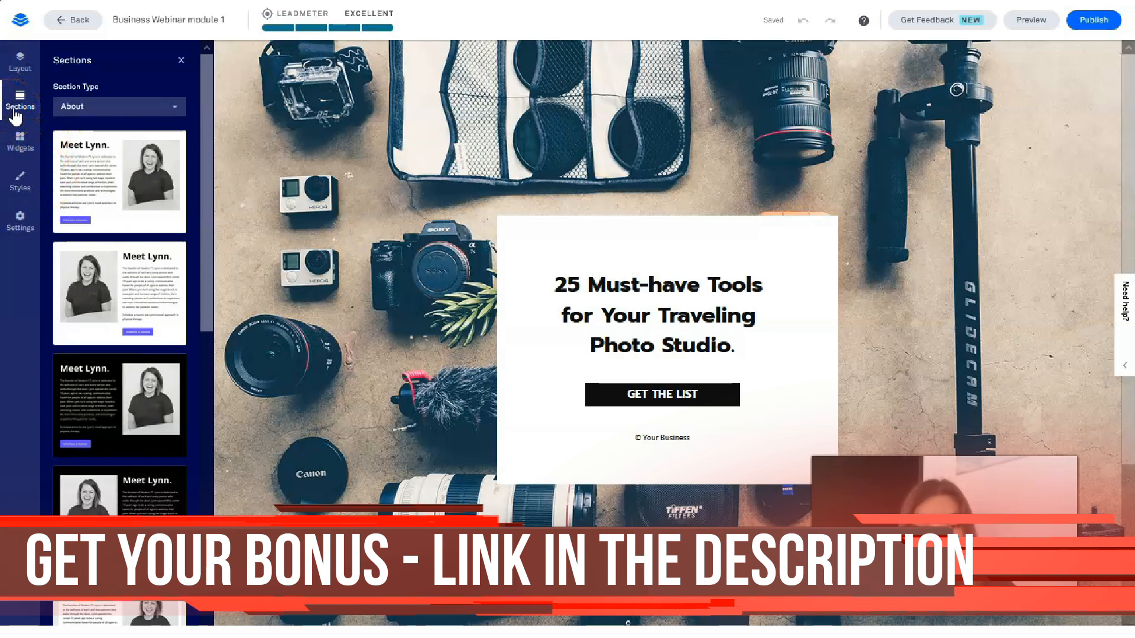
pyautogui.click(153, 107)
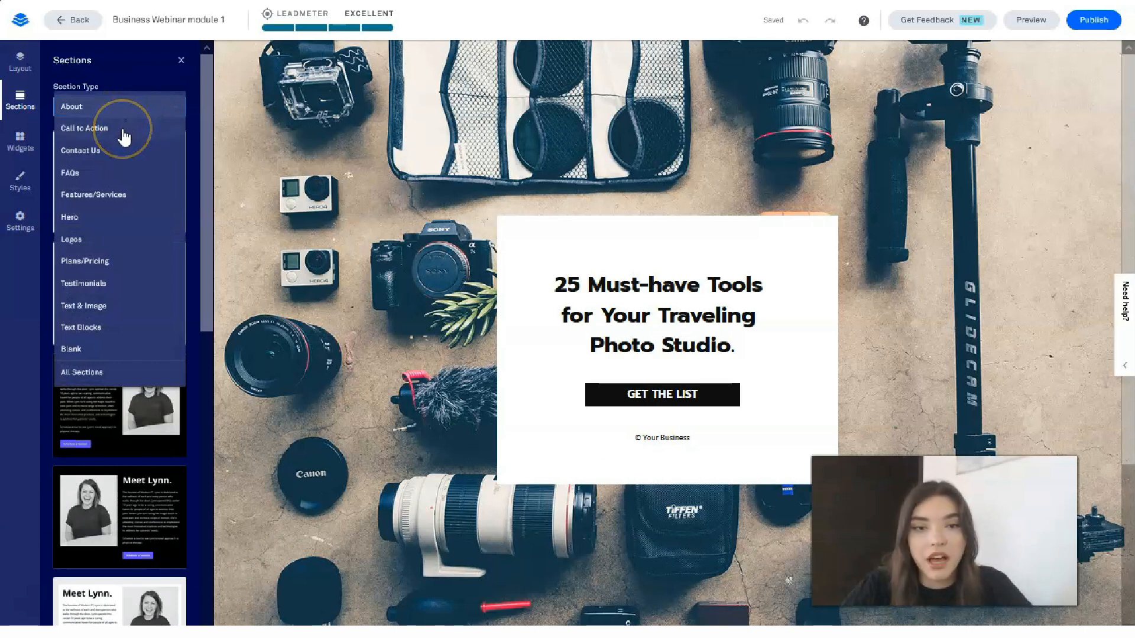
pyautogui.click(123, 129)
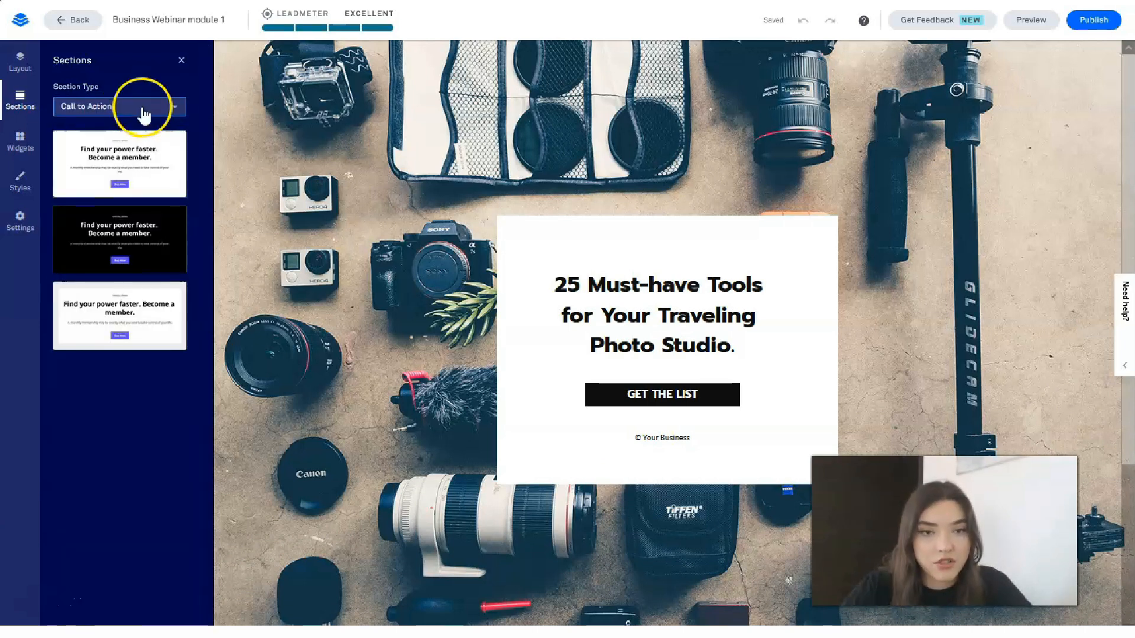
pyautogui.click(99, 116)
pyautogui.click(94, 155)
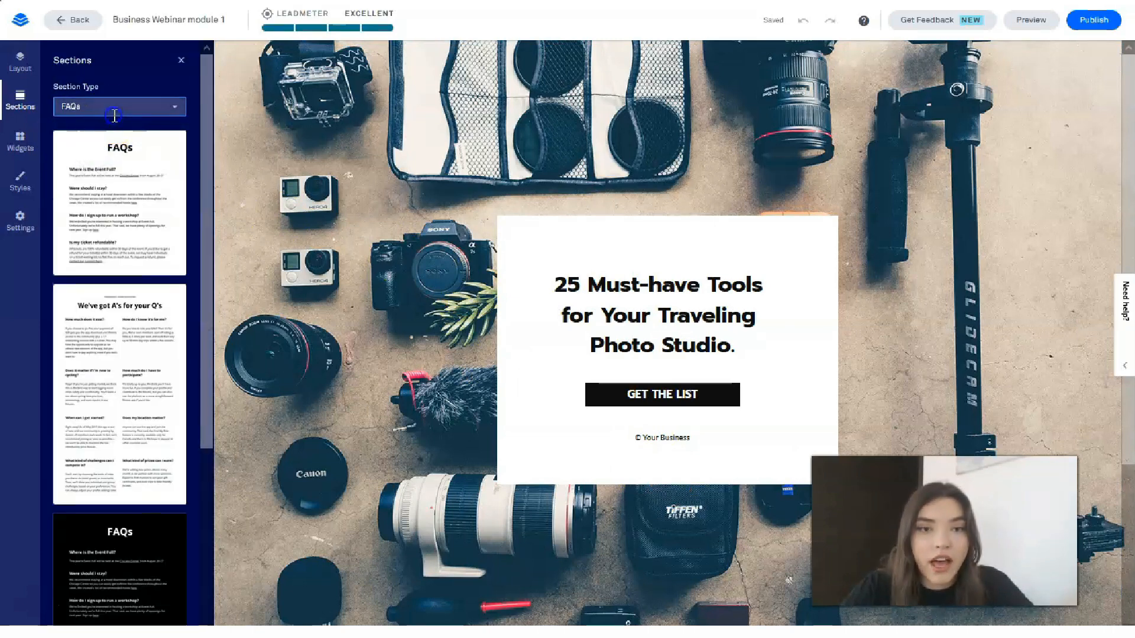
# - Add the first white Logos section, a single row of logos, above the page's CTA section
pyautogui.click(116, 114)
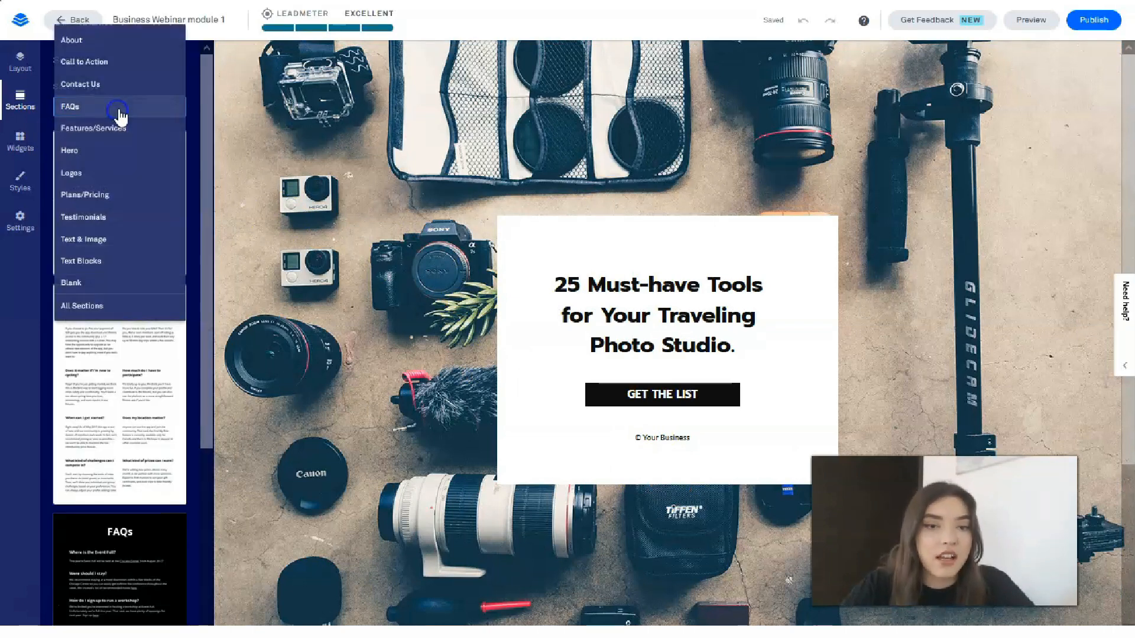
pyautogui.click(106, 174)
pyautogui.moveTo(97, 144); pyautogui.dragTo(514, 61)
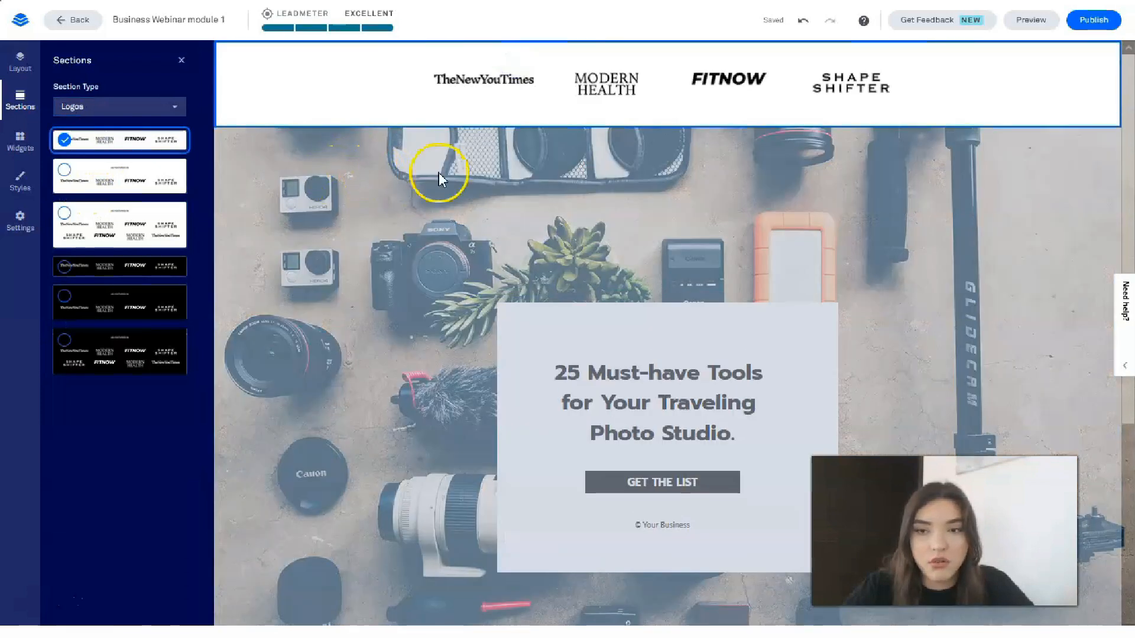
# - Look through the Plans/Pricing designs, and add the first Testimonials section, a single large quote, below the CTA section
pyautogui.click(172, 110)
pyautogui.click(136, 180)
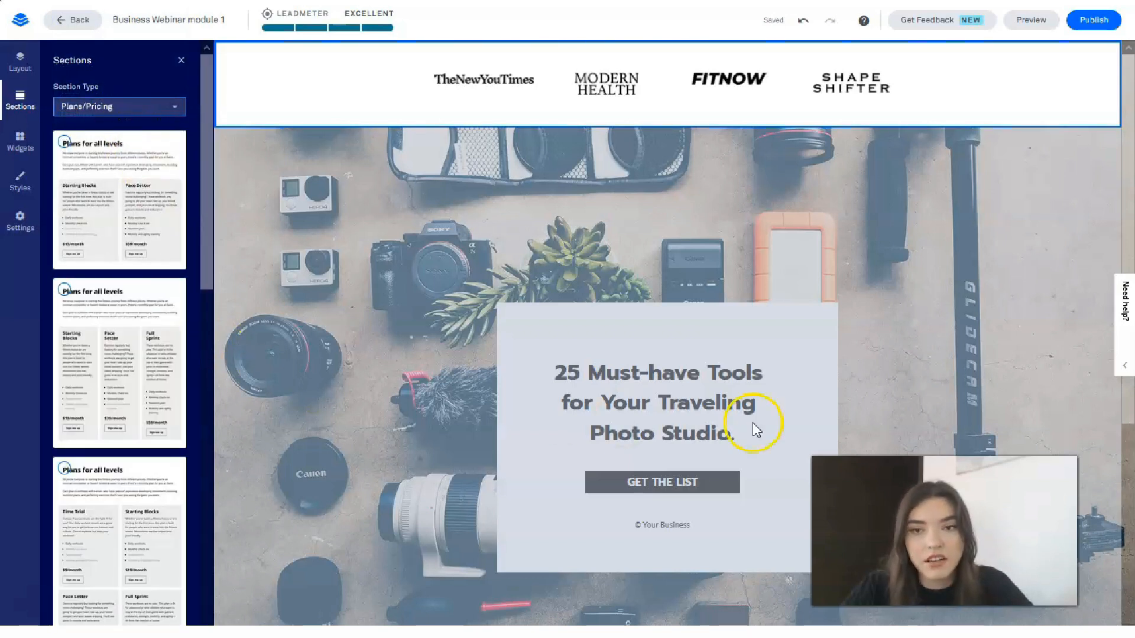
pyautogui.click(177, 111)
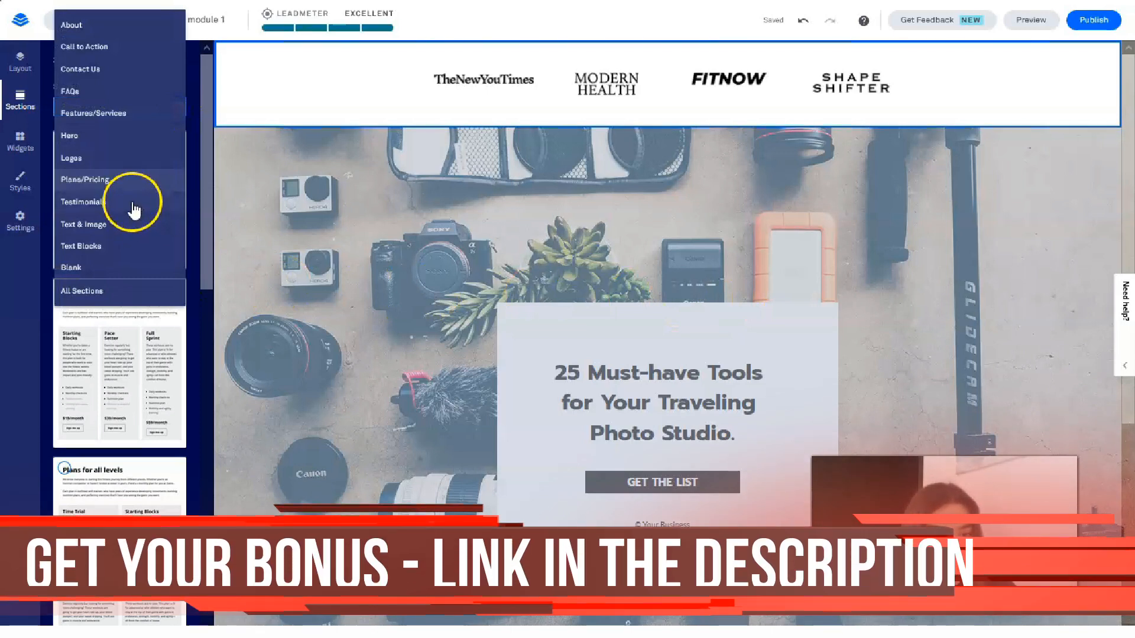
pyautogui.click(134, 203)
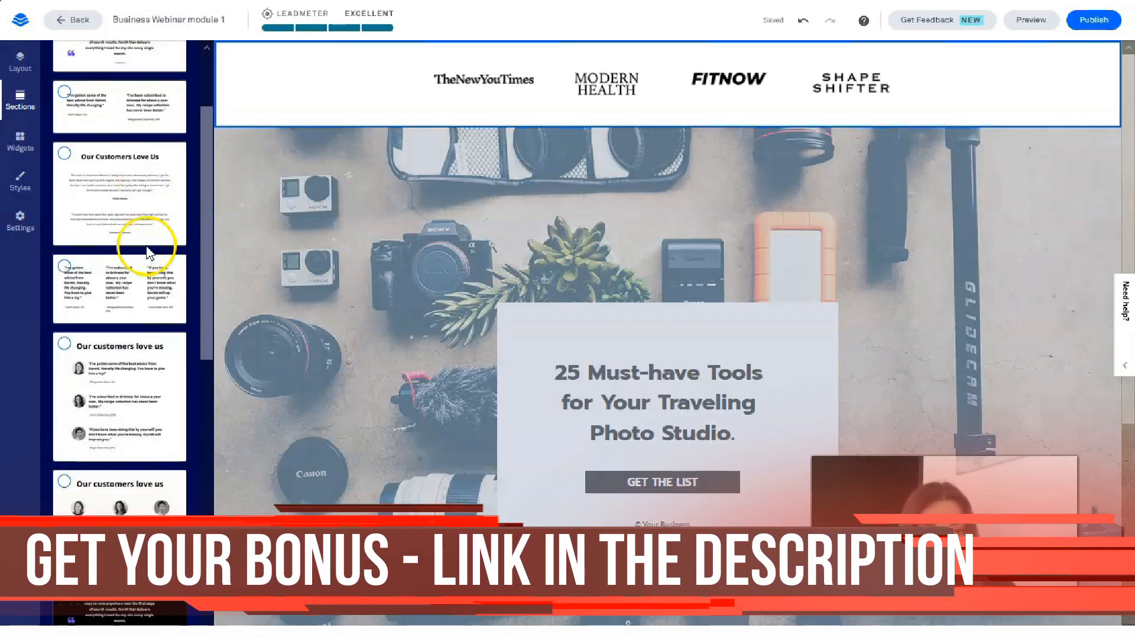
pyautogui.moveTo(88, 164); pyautogui.dragTo(666, 436)
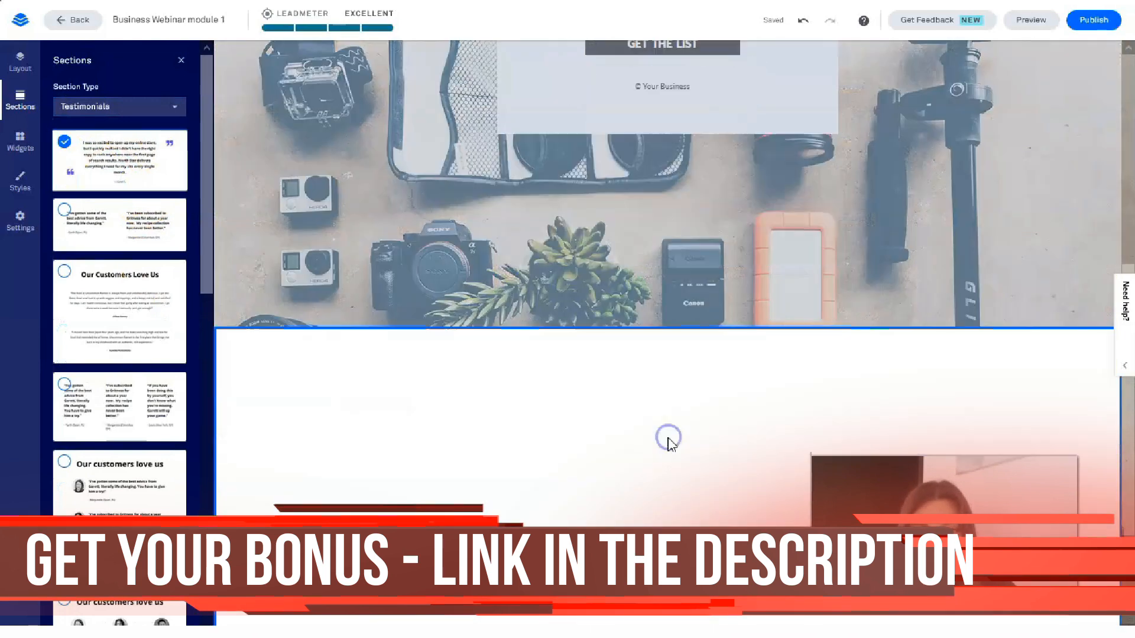
# - Browse the ready-made Blank, FAQs and Text Blocks section designs
pyautogui.click(127, 106)
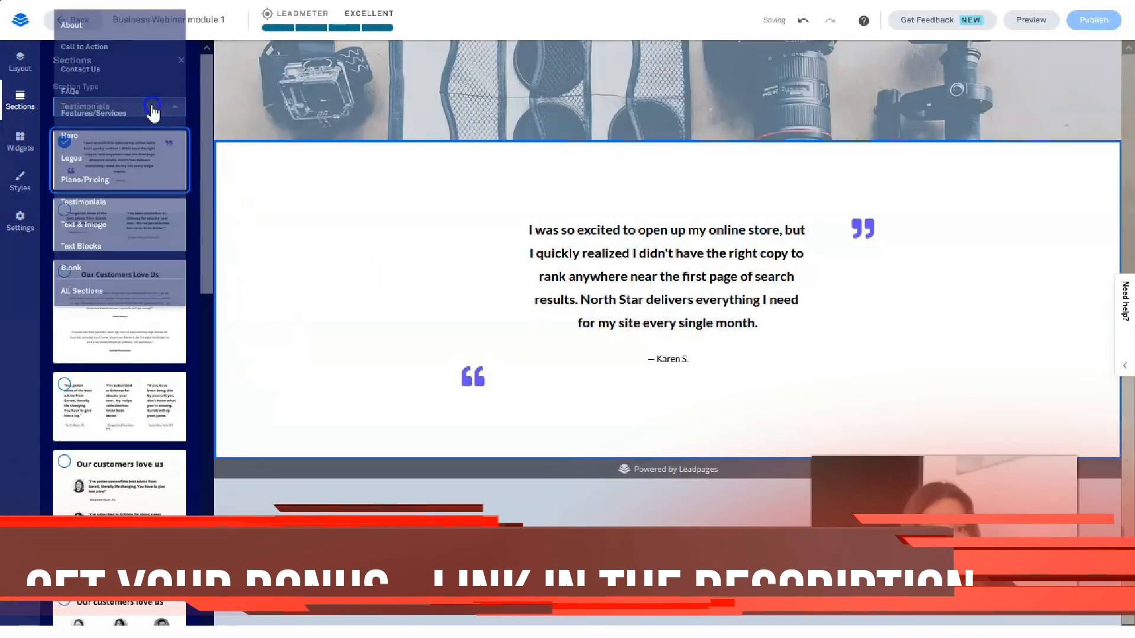
pyautogui.click(127, 266)
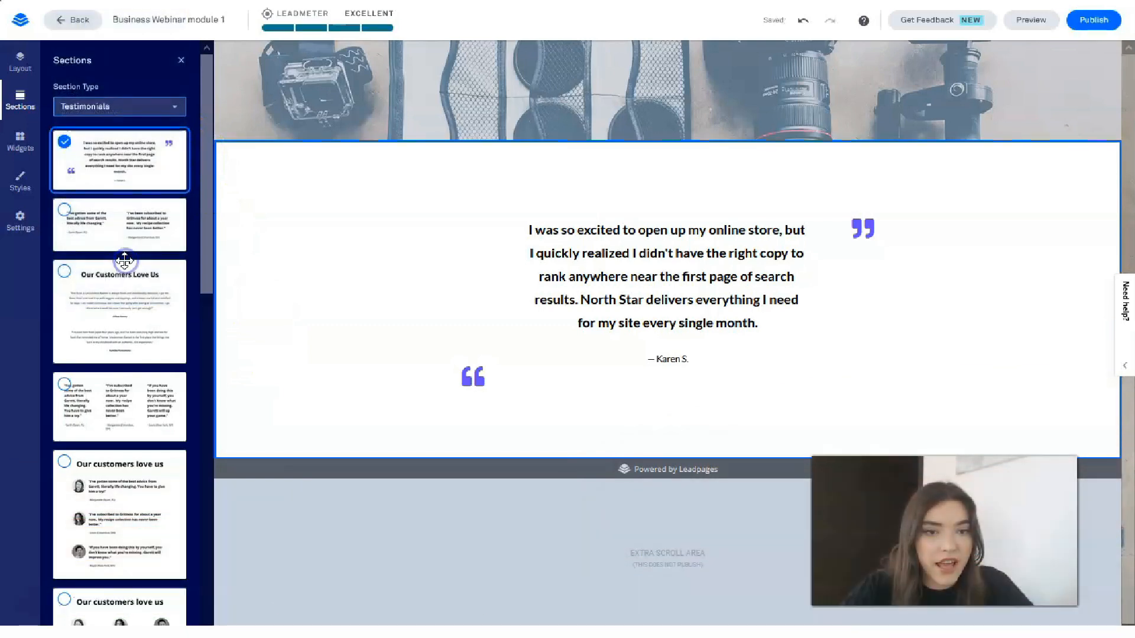
pyautogui.click(151, 108)
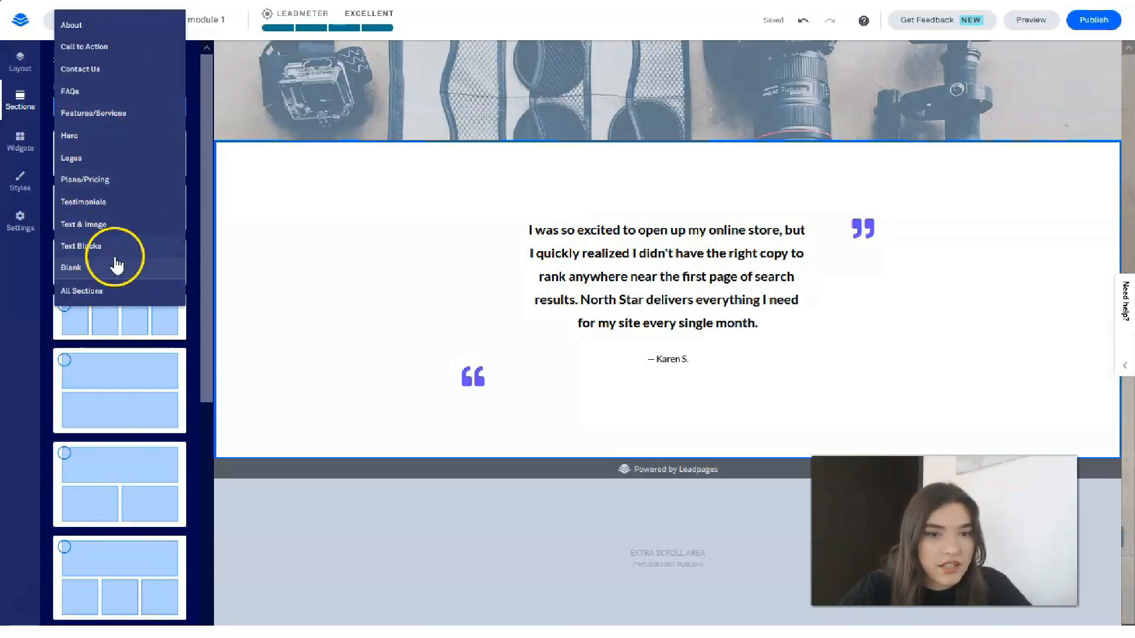
pyautogui.click(119, 95)
pyautogui.click(126, 110)
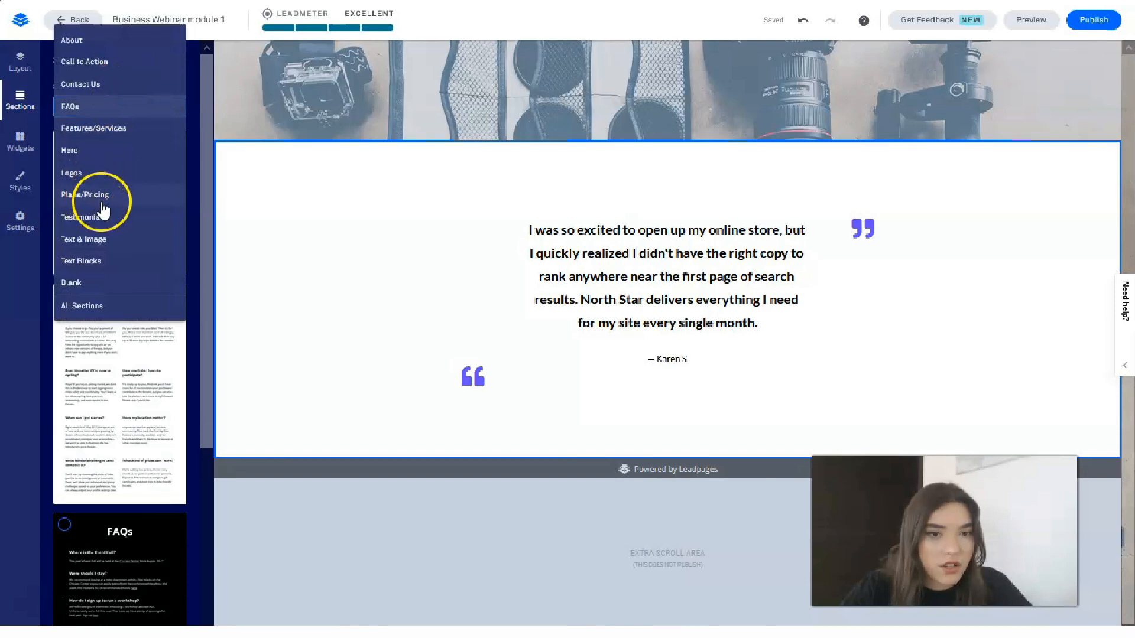
pyautogui.click(123, 264)
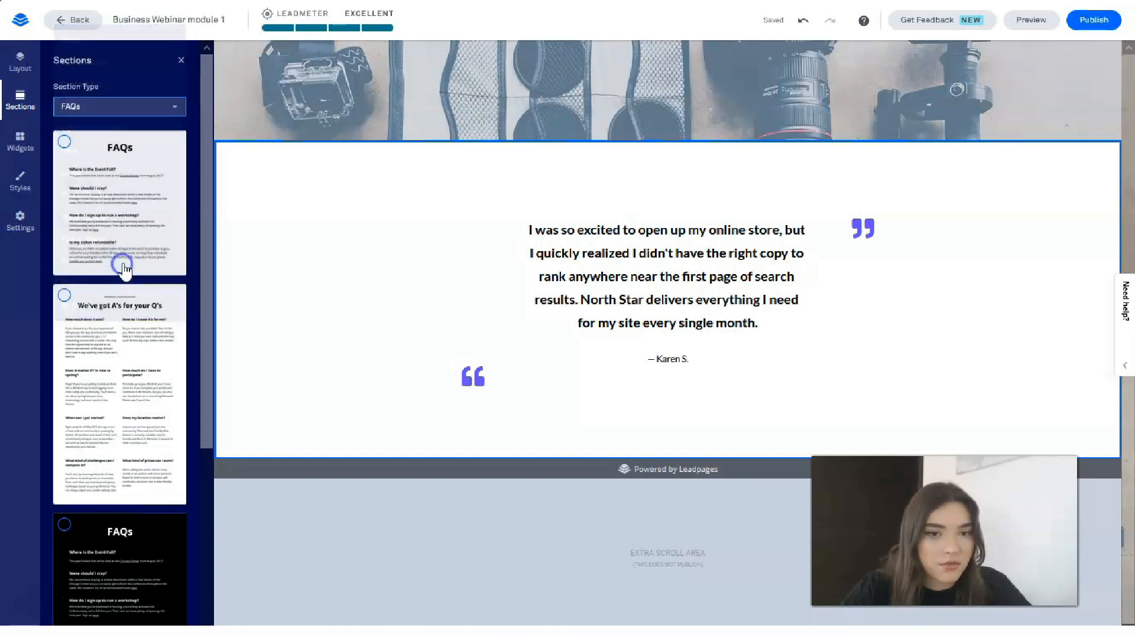
pyautogui.click(156, 106)
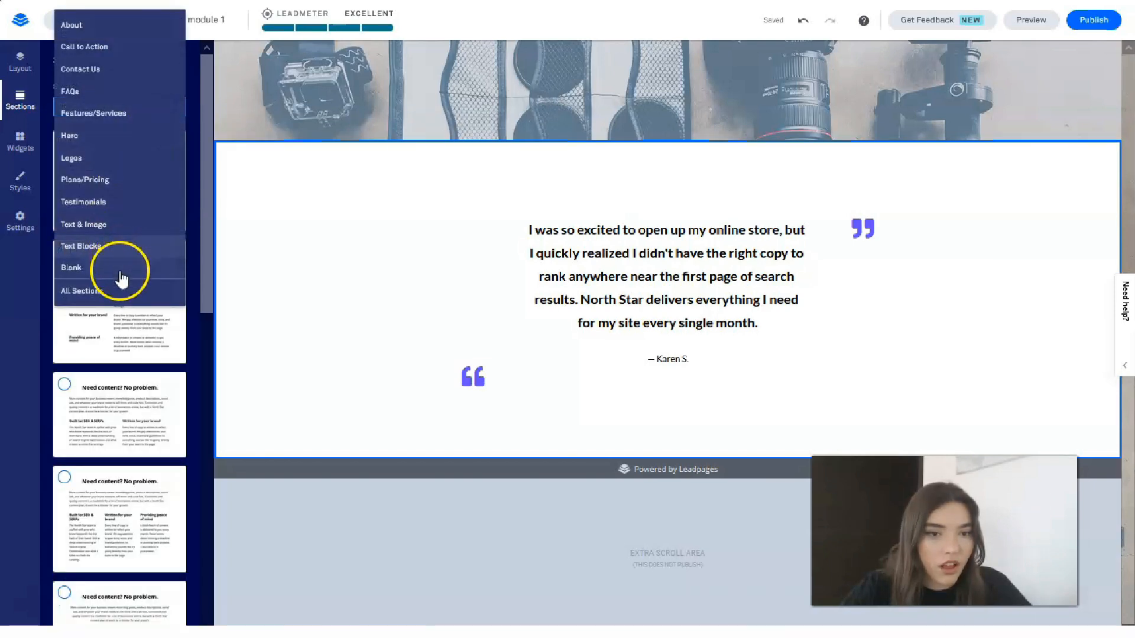
pyautogui.click(120, 273)
# - From all section designs, add the black "Let's get moving." section with its form beside the text below the testimonial section
pyautogui.click(135, 107)
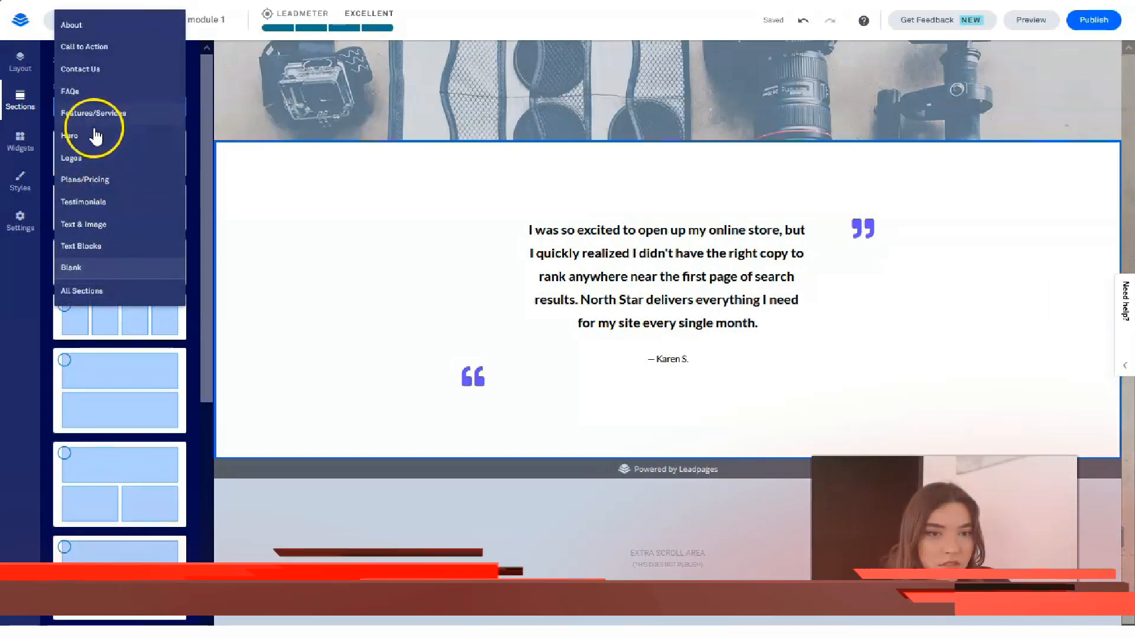
pyautogui.click(112, 291)
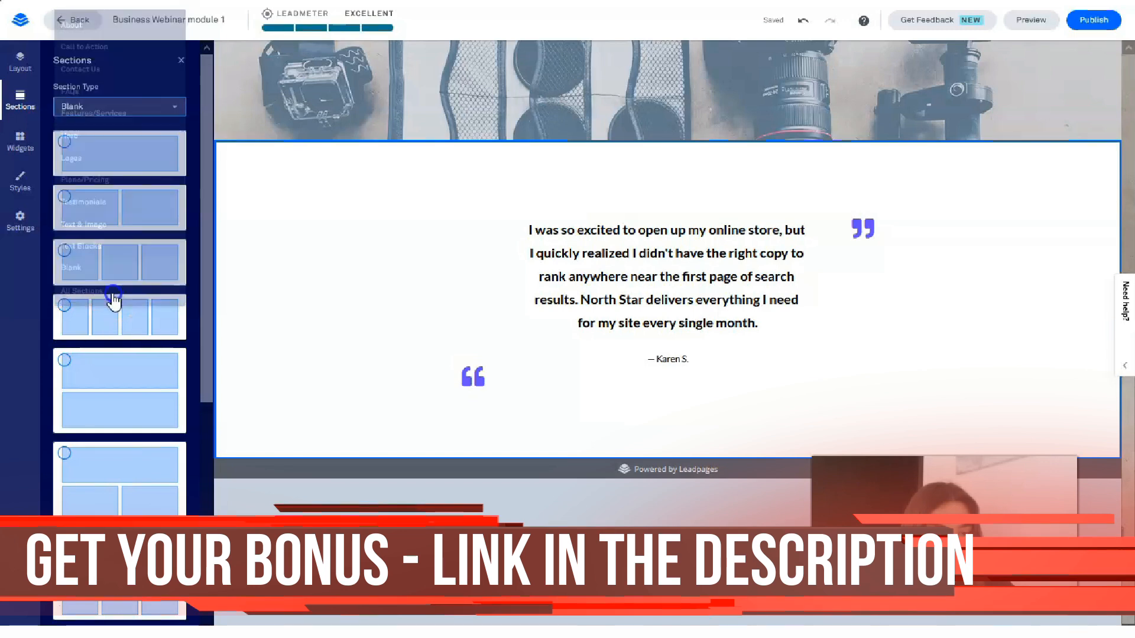
pyautogui.scroll(-10, 112, 225)
pyautogui.scroll(-10, 118, 228)
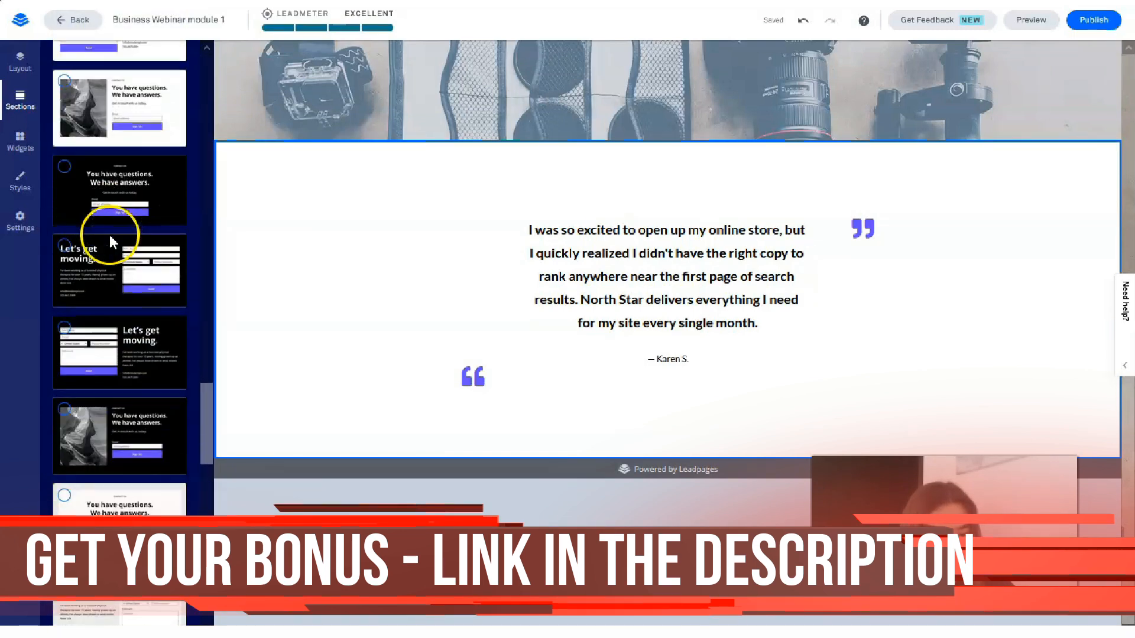
pyautogui.scroll(-1, 115, 254)
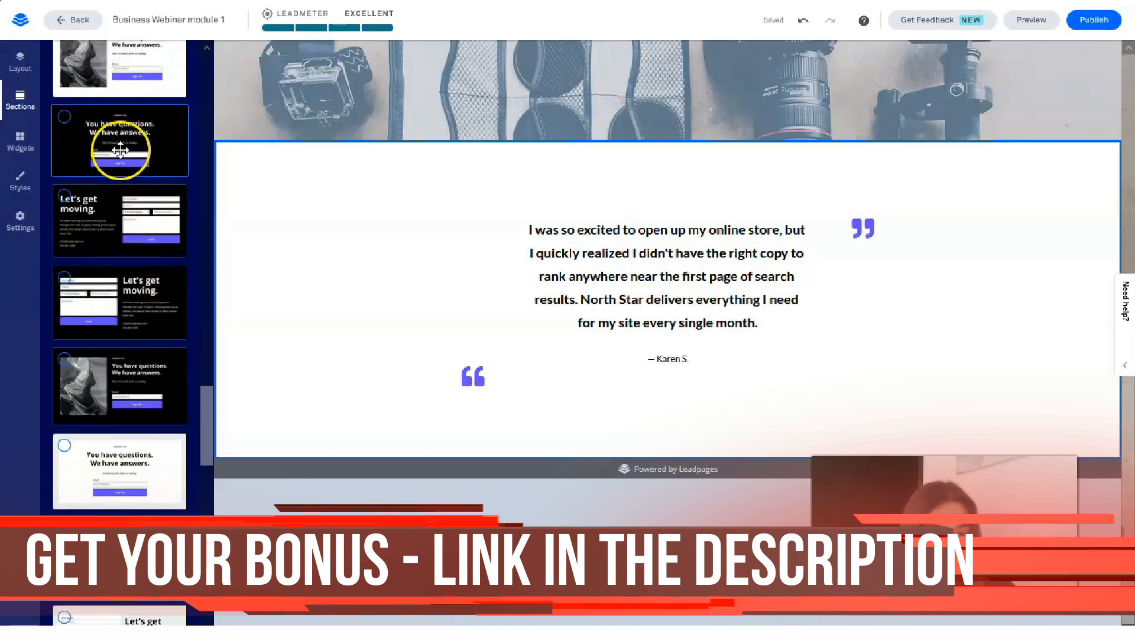
pyautogui.moveTo(127, 232); pyautogui.dragTo(689, 544)
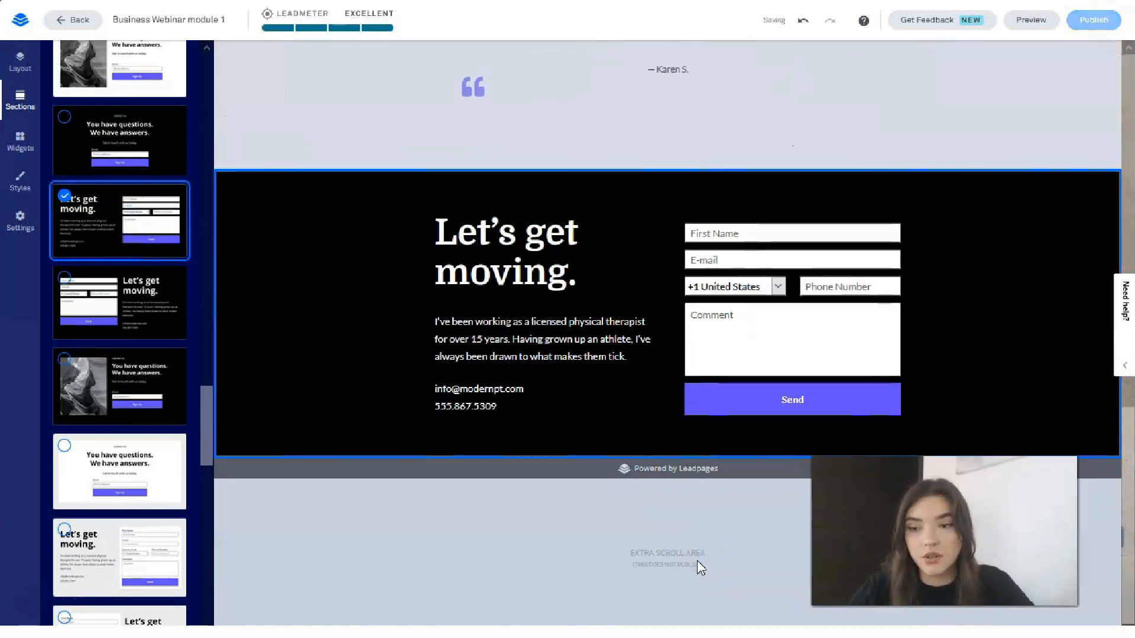
pyautogui.click(712, 568)
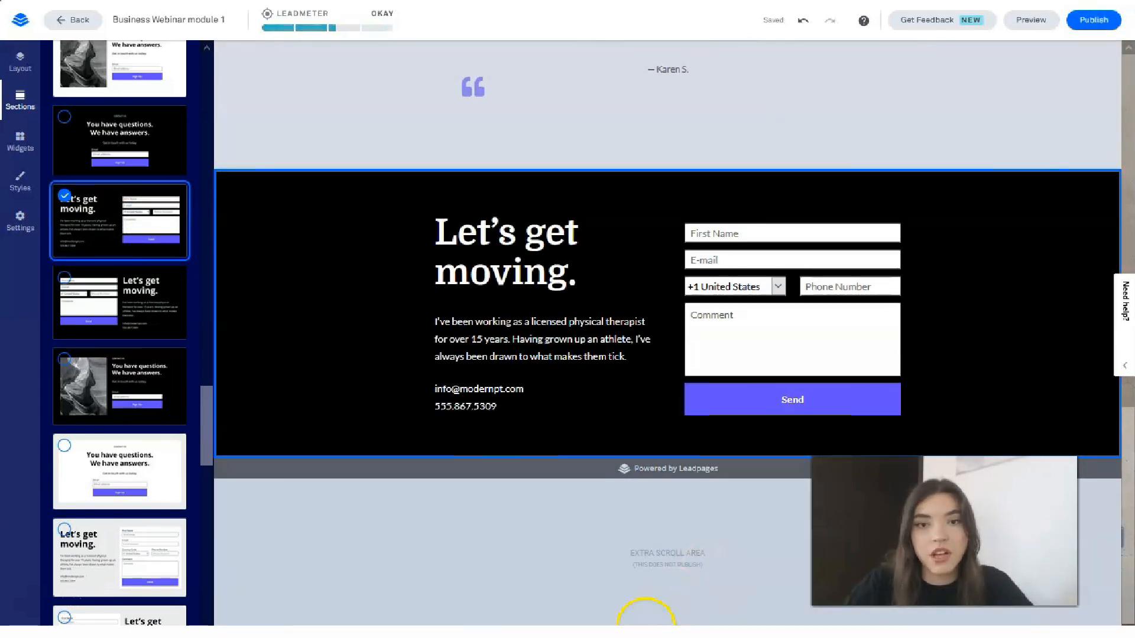
# - Review the page from the contact form up through the testimonial and CTA sections to the logos row
pyautogui.scroll(5, 662, 449)
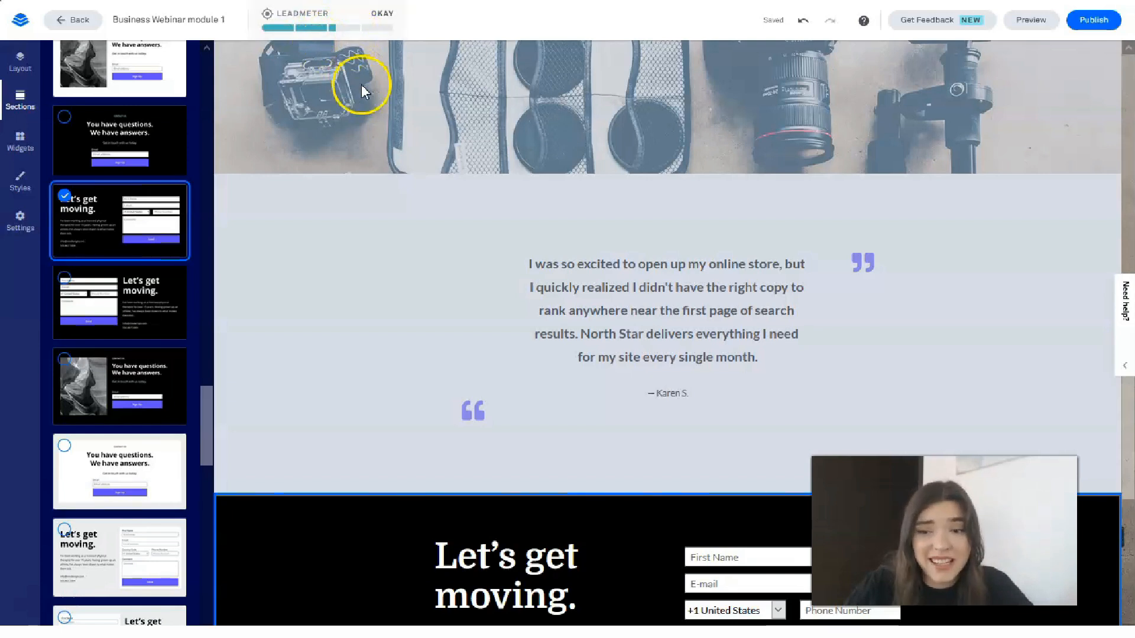
pyautogui.click(959, 307)
pyautogui.scroll(8, 792, 325)
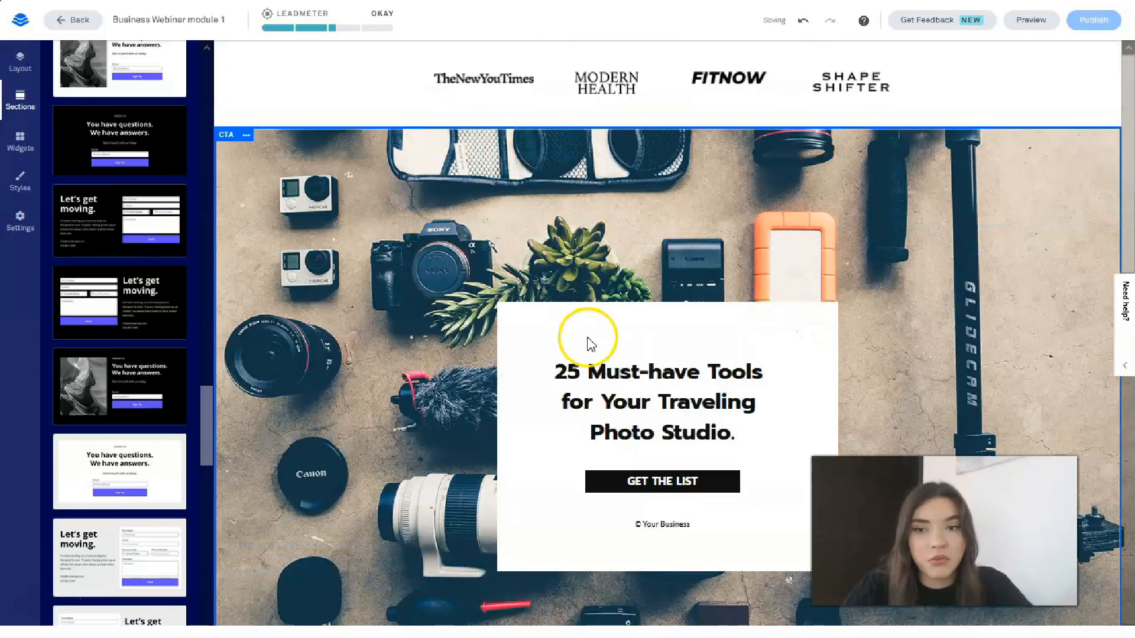
pyautogui.scroll(-15, 497, 306)
pyautogui.scroll(12, 685, 337)
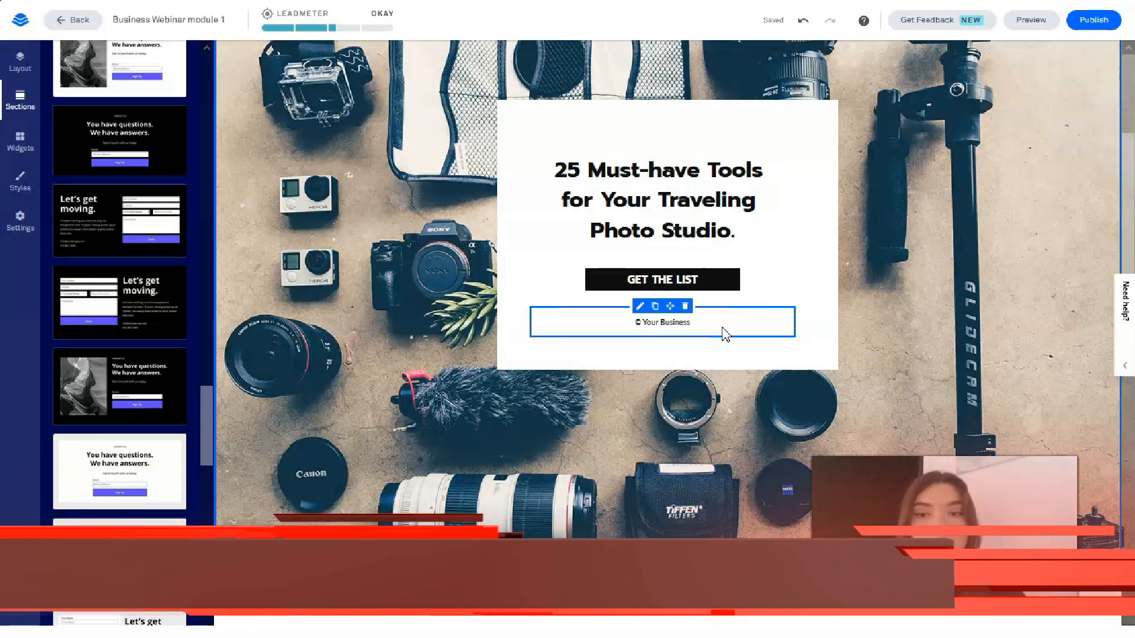
pyautogui.click(562, 349)
pyautogui.scroll(3, 509, 331)
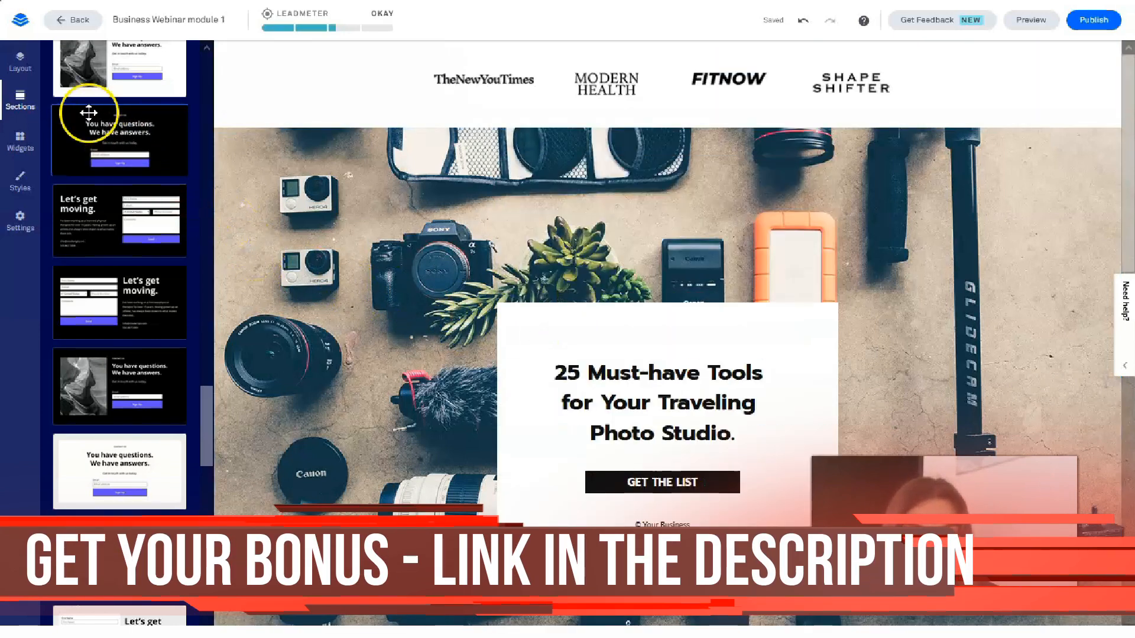
# - Delete the TheNewYouTimes, FITNOW and Shape Shifter logos from the Logos section, keeping only the Modern Health logo
pyautogui.click(518, 77)
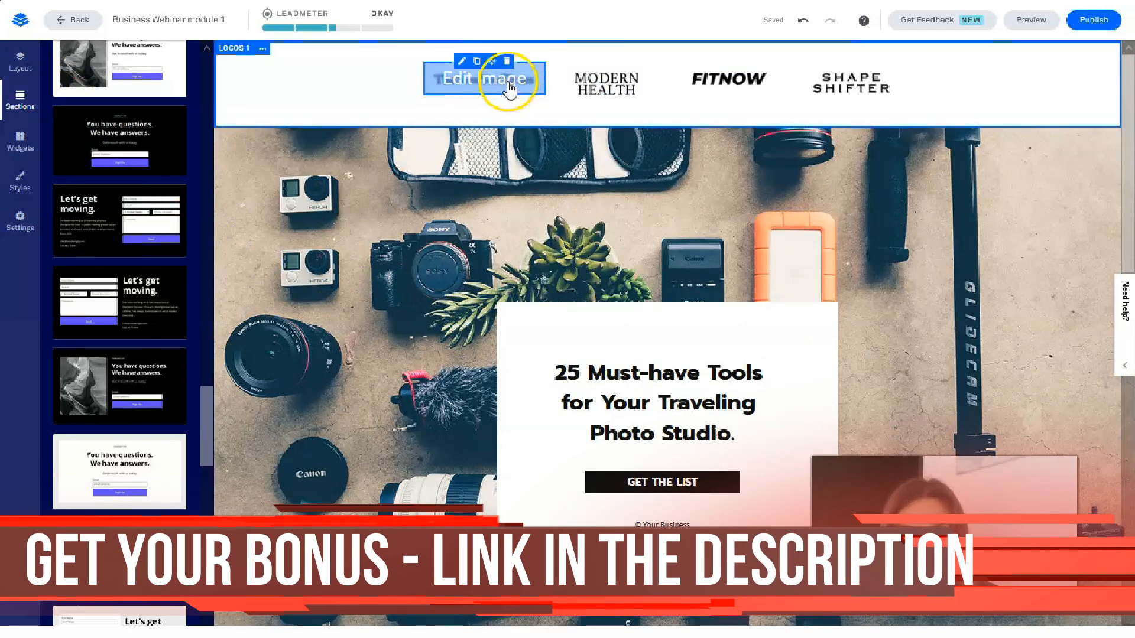
pyautogui.click(507, 61)
pyautogui.click(697, 74)
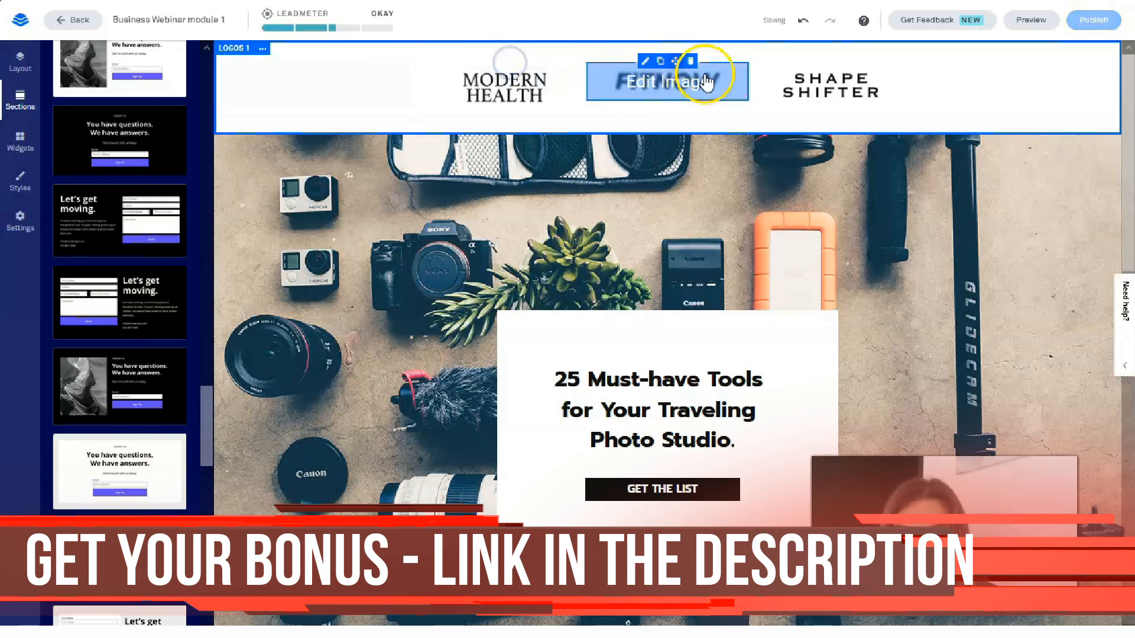
pyautogui.click(691, 59)
pyautogui.click(813, 61)
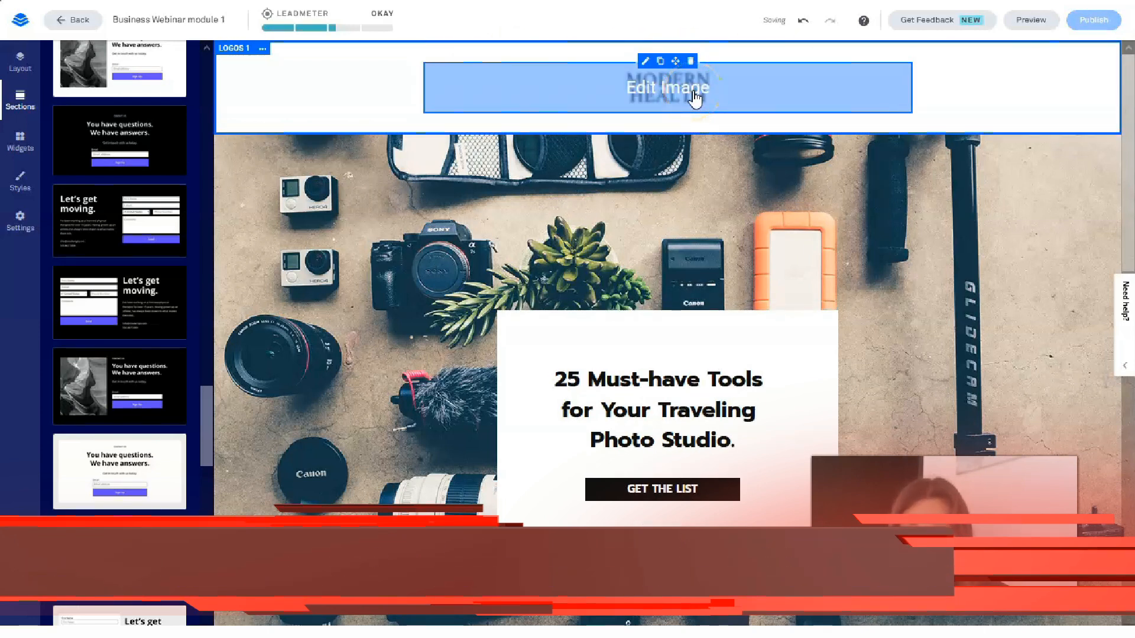
# - Start replacing the Modern Health logo image, looking through the saved and premium images and opening the option to upload a file
pyautogui.click(673, 95)
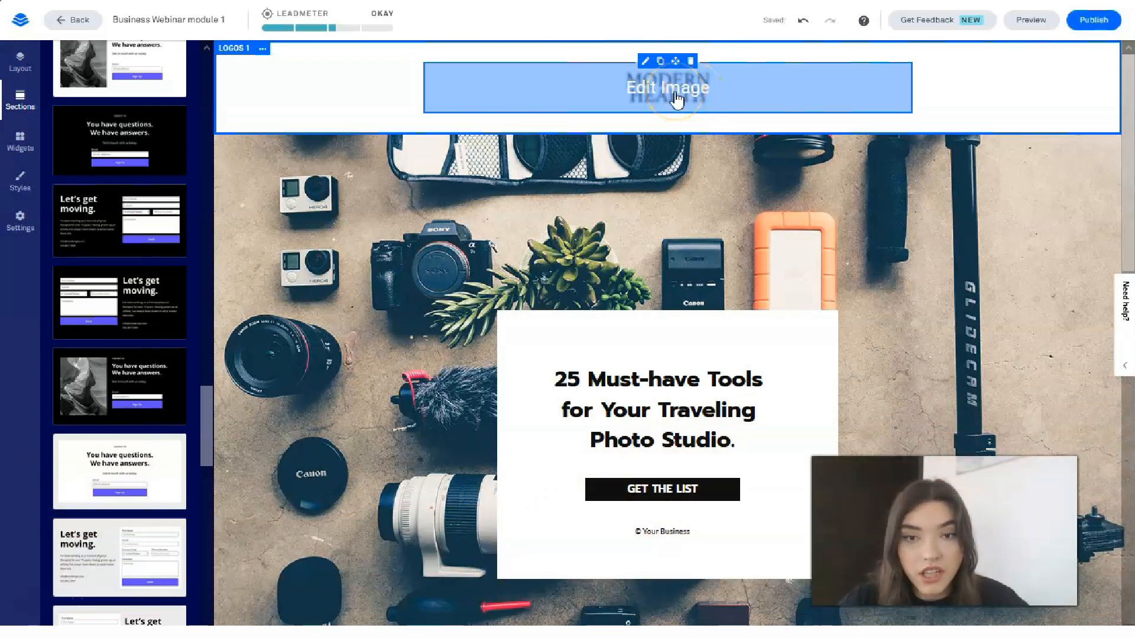
pyautogui.click(676, 99)
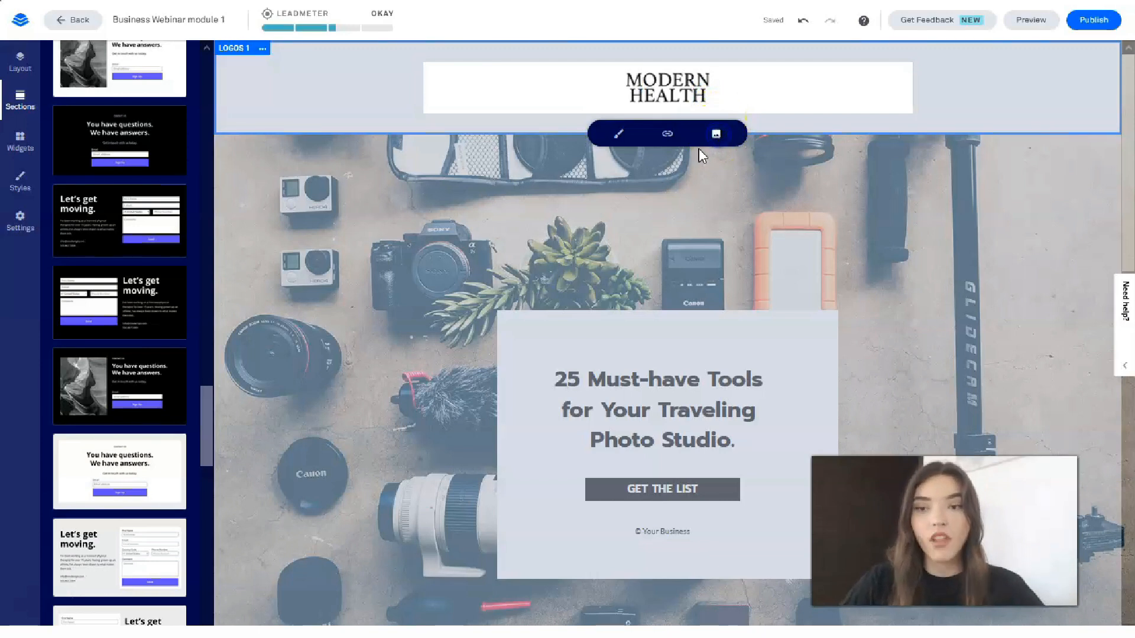
pyautogui.click(716, 134)
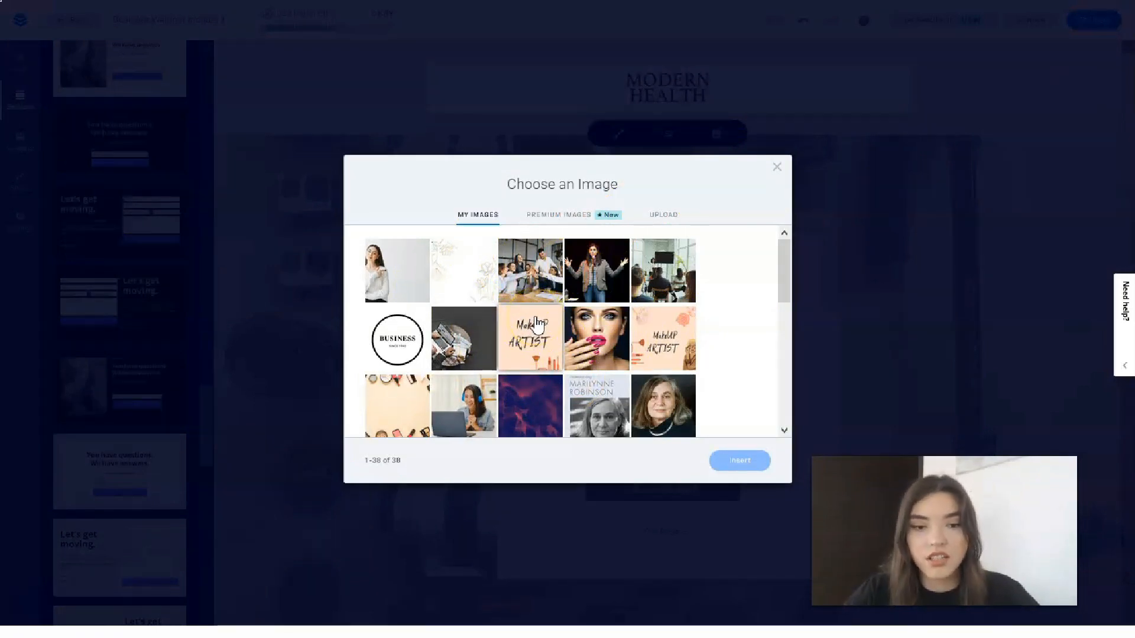
pyautogui.click(576, 214)
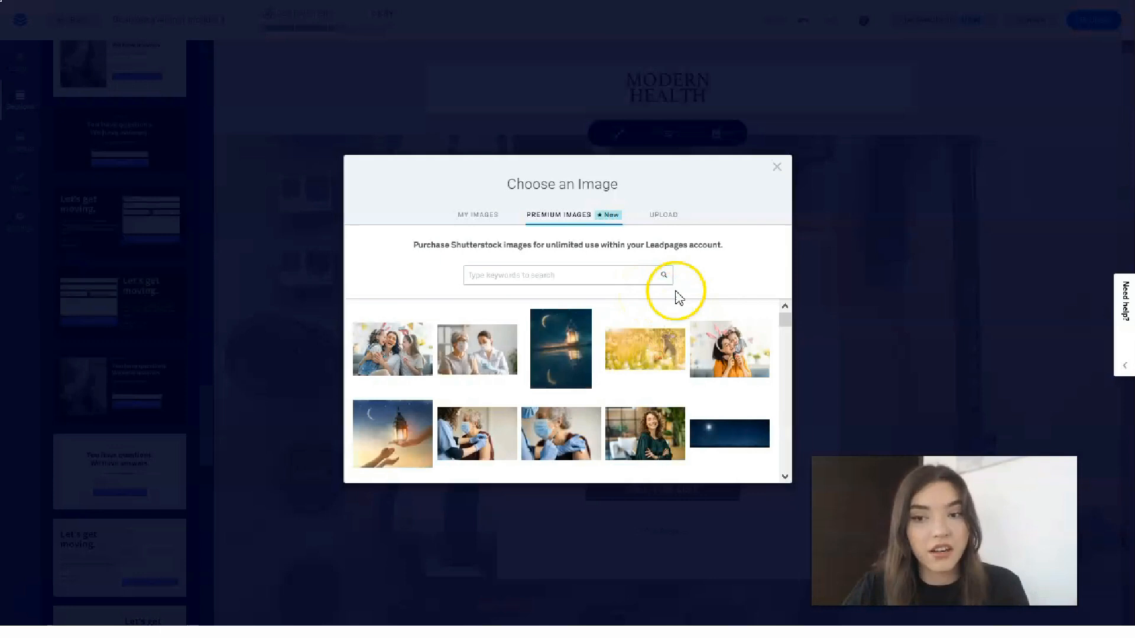
pyautogui.click(664, 214)
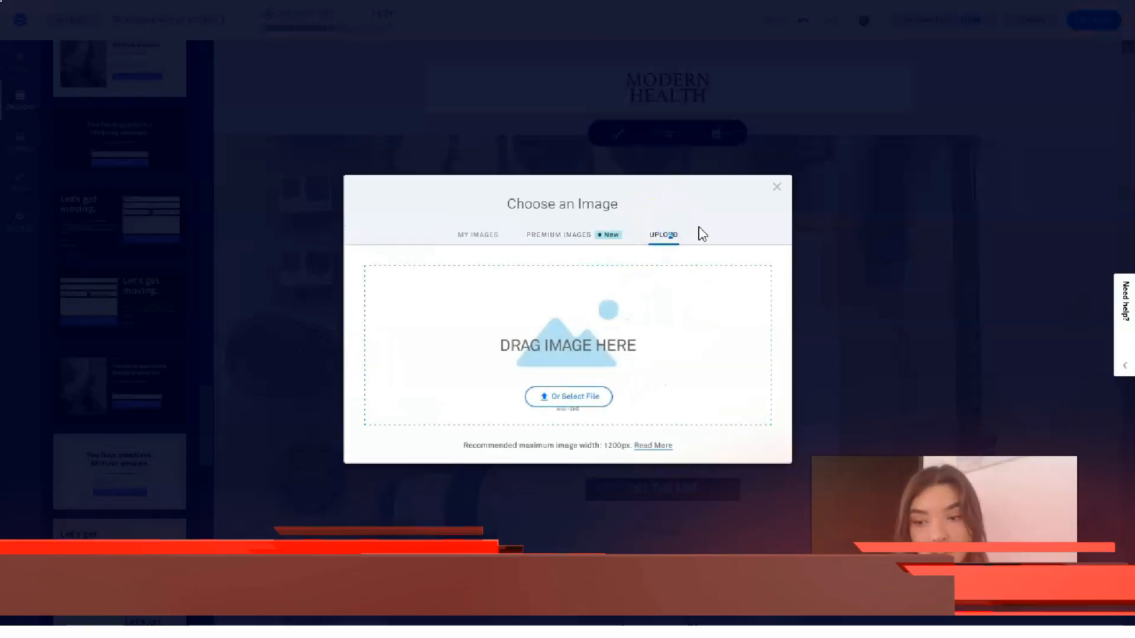
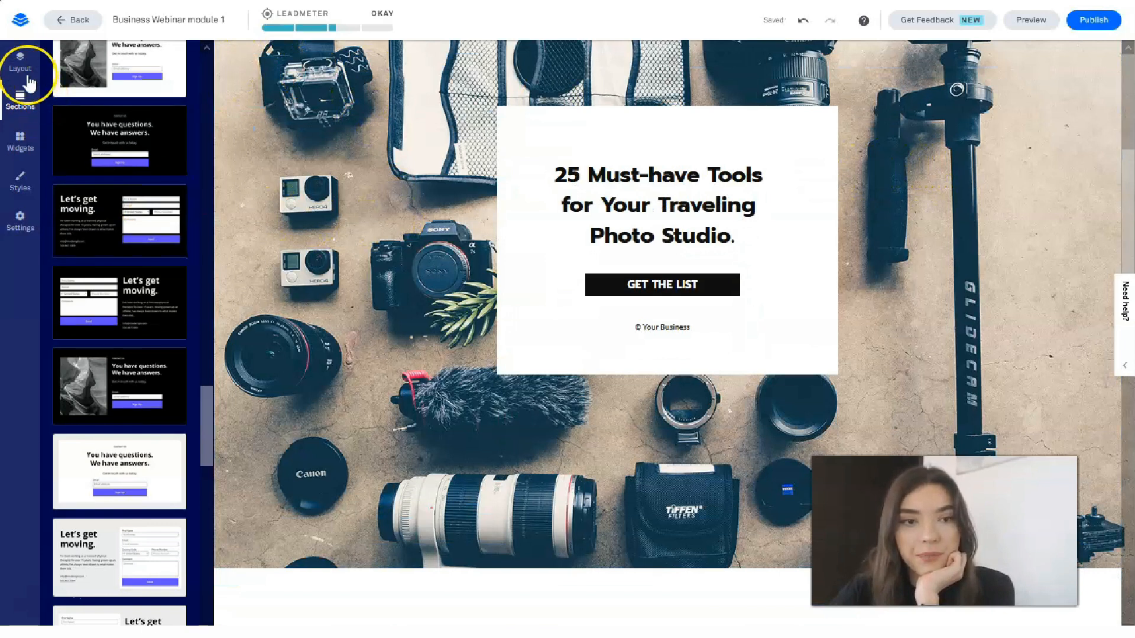
# - In the CTA section's style settings, add the saved laptop photo businessmen-working-strategic-planning.jpg as the background image
pyautogui.click(103, 172)
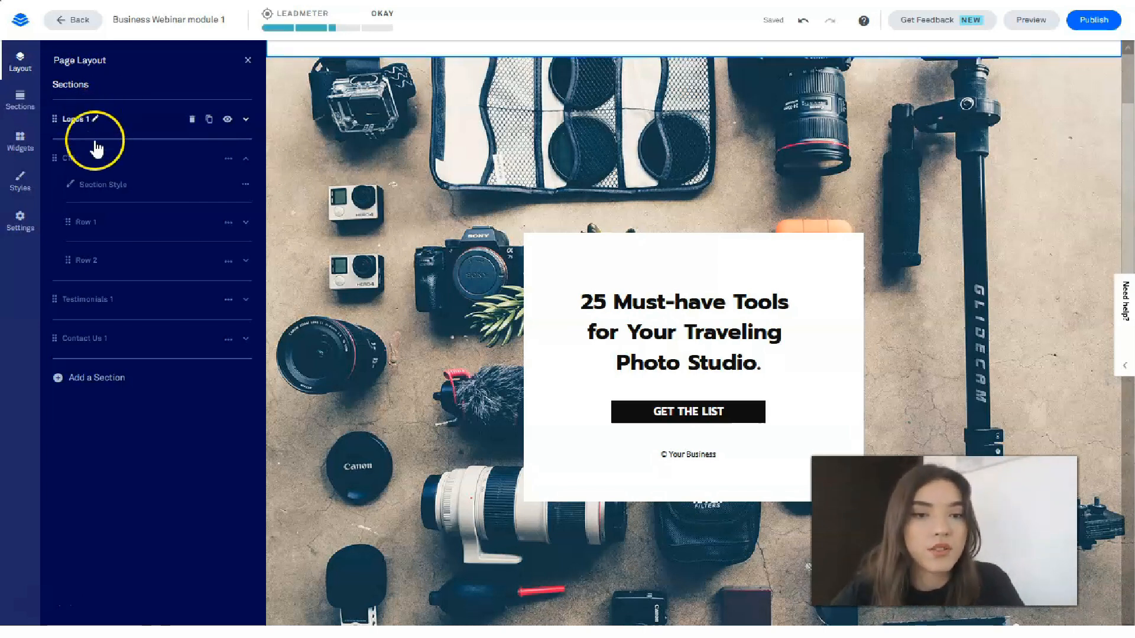
pyautogui.click(106, 154)
pyautogui.click(118, 161)
pyautogui.click(132, 198)
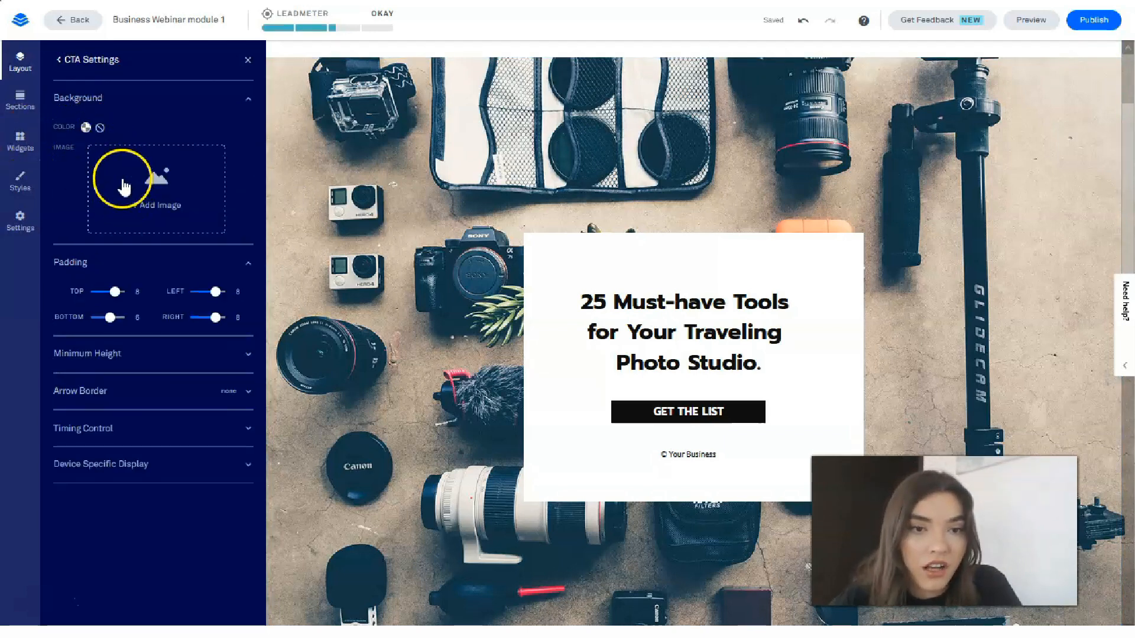
pyautogui.click(87, 127)
pyautogui.click(126, 103)
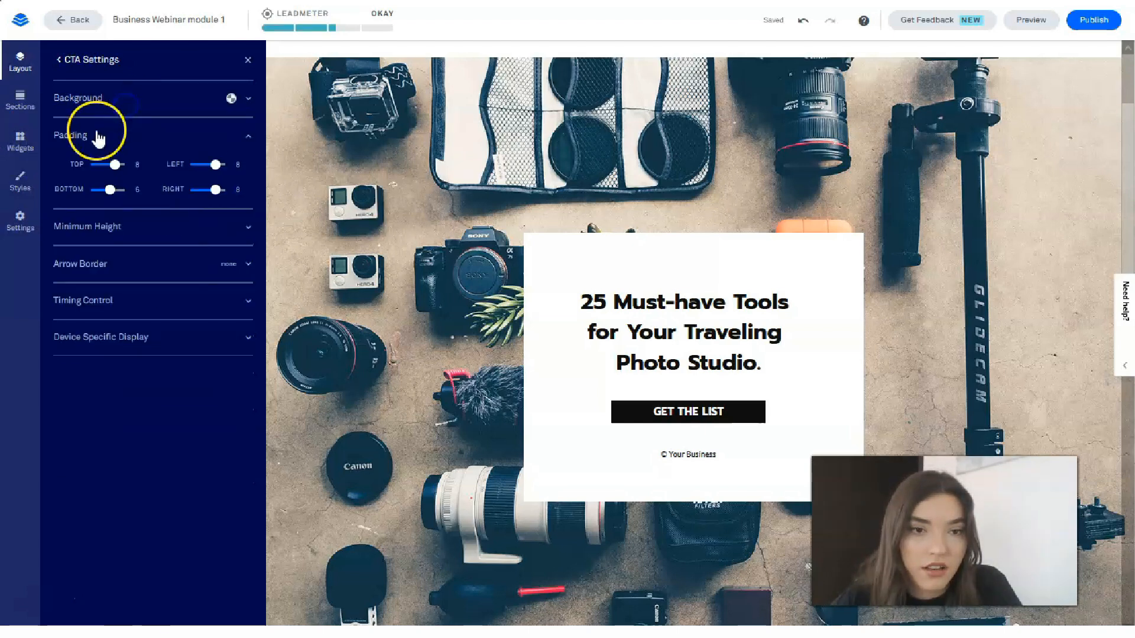
pyautogui.click(79, 99)
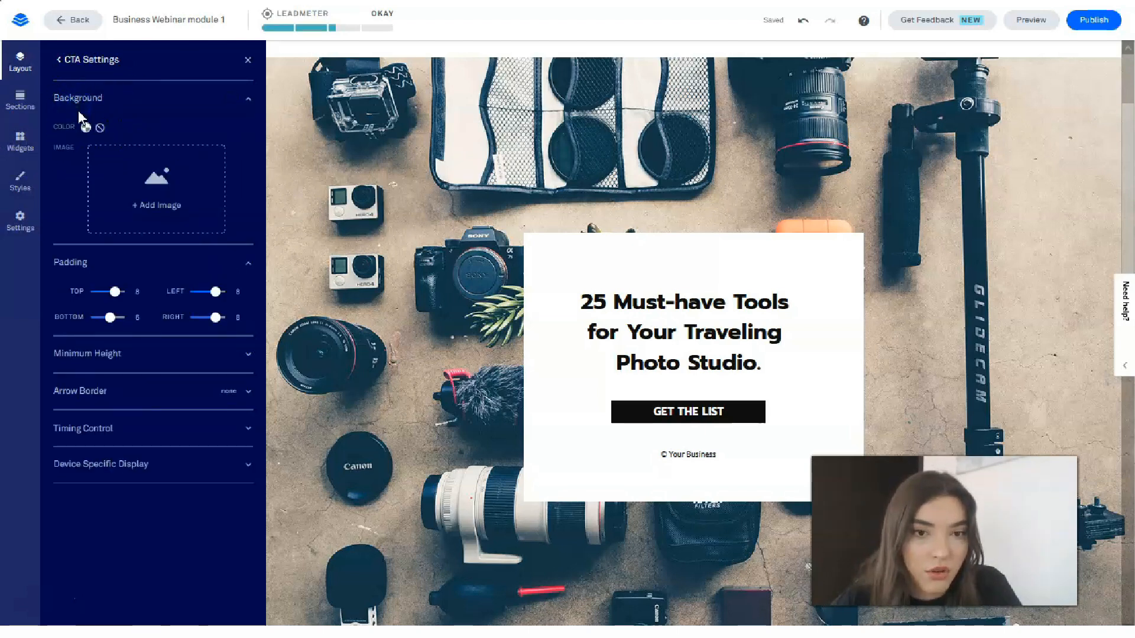
pyautogui.click(157, 190)
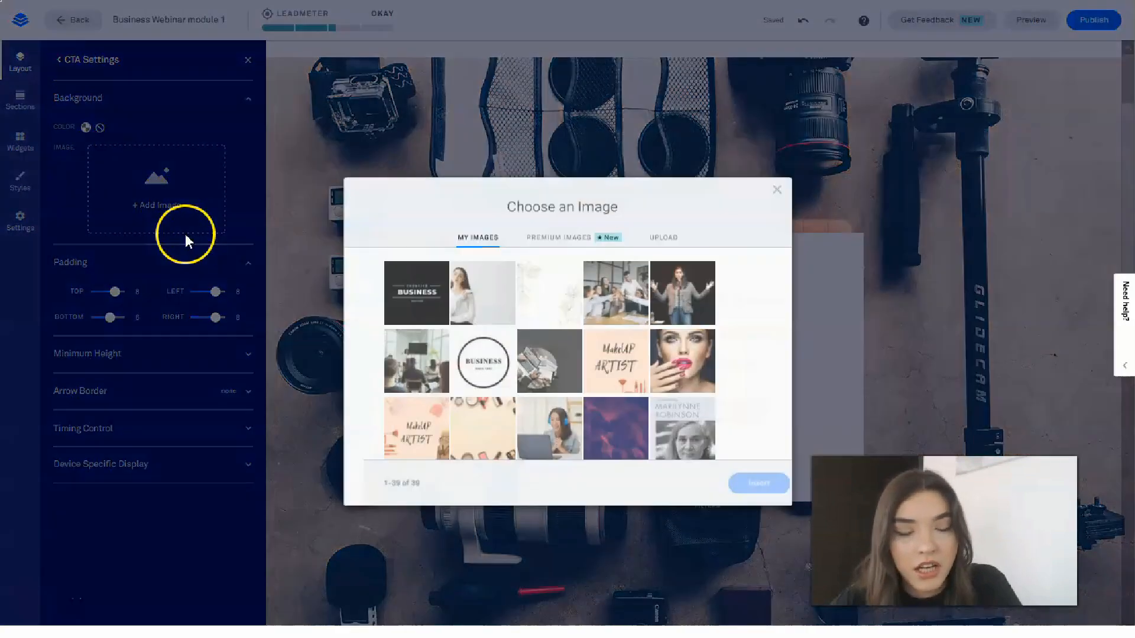
pyautogui.click(553, 338)
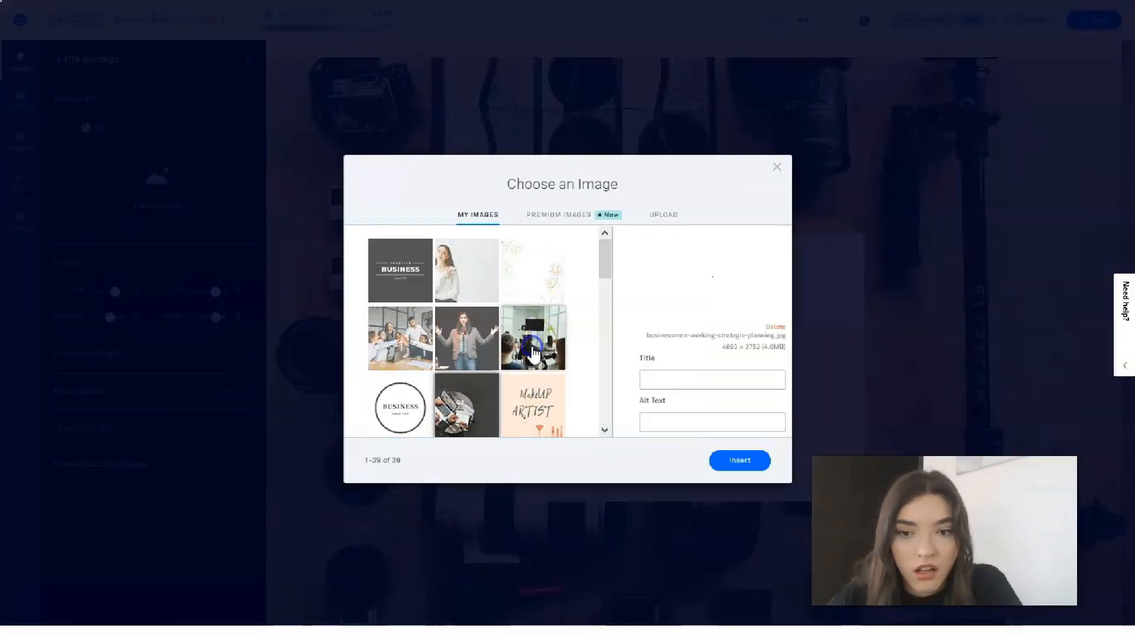
pyautogui.click(746, 461)
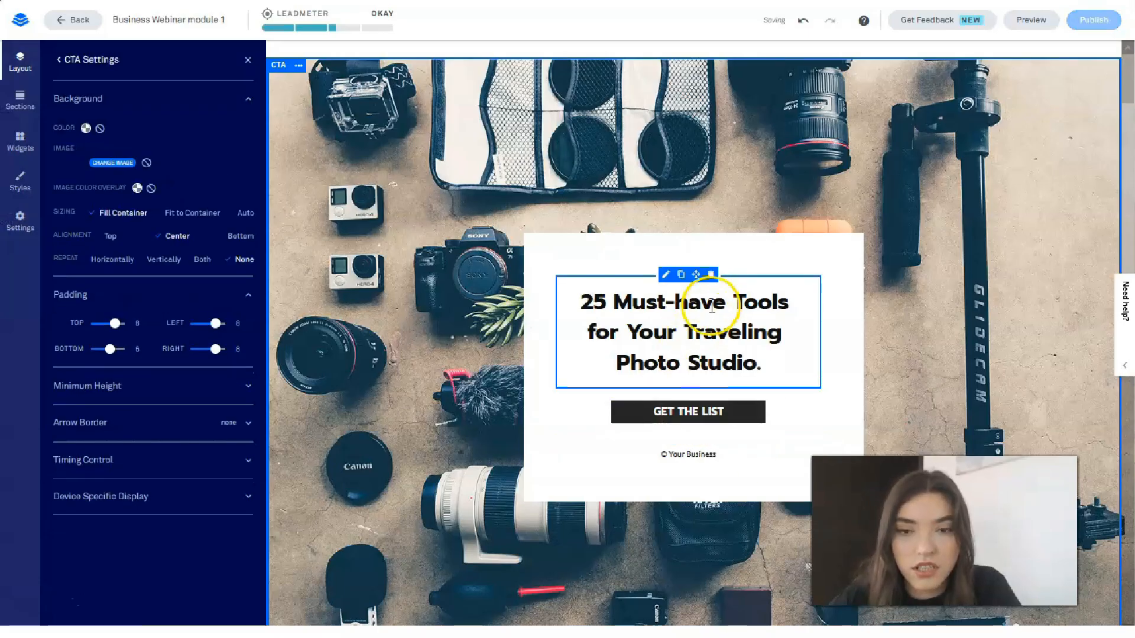
pyautogui.scroll(2, 684, 405)
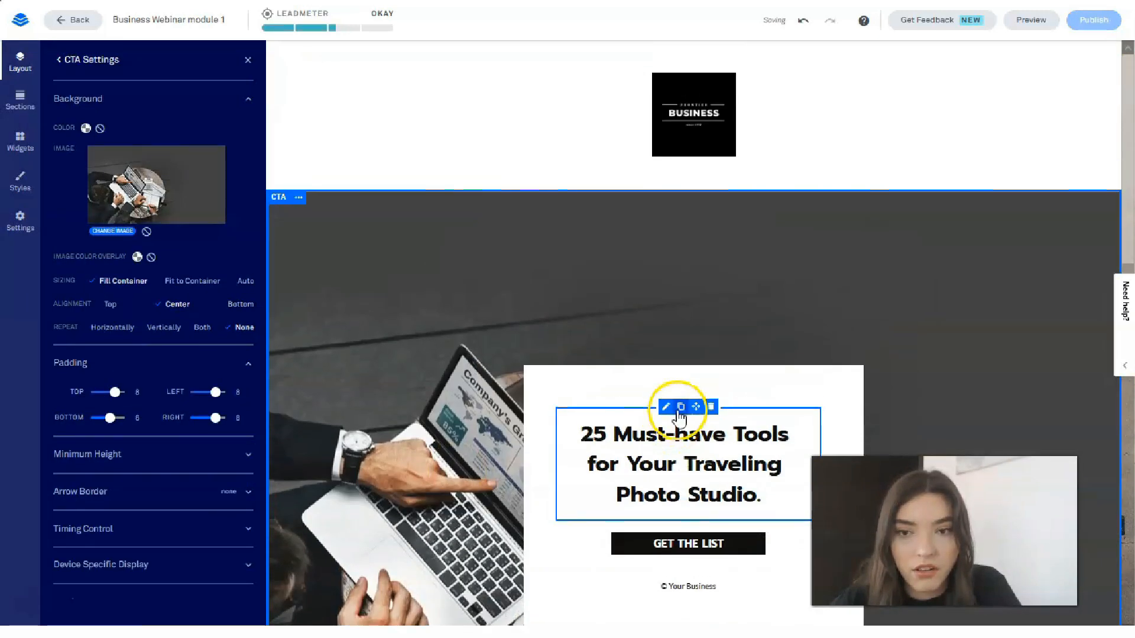
# - Check the new CTA background on the page and set its image sizing to Fit to Container
pyautogui.scroll(-6, 673, 400)
pyautogui.scroll(3, 611, 433)
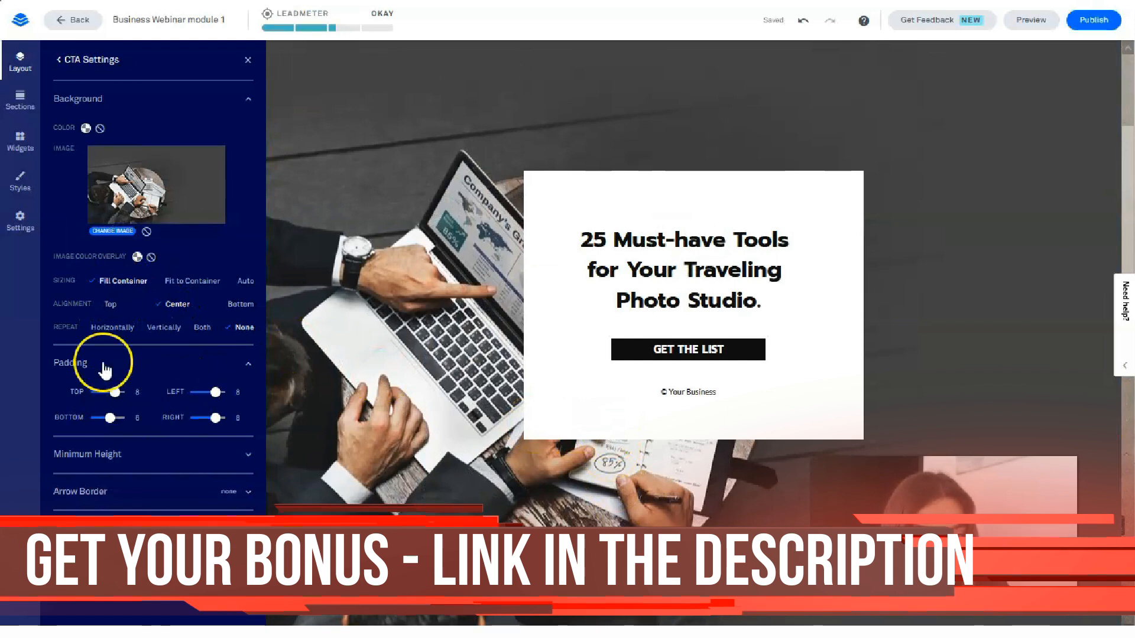
pyautogui.click(180, 290)
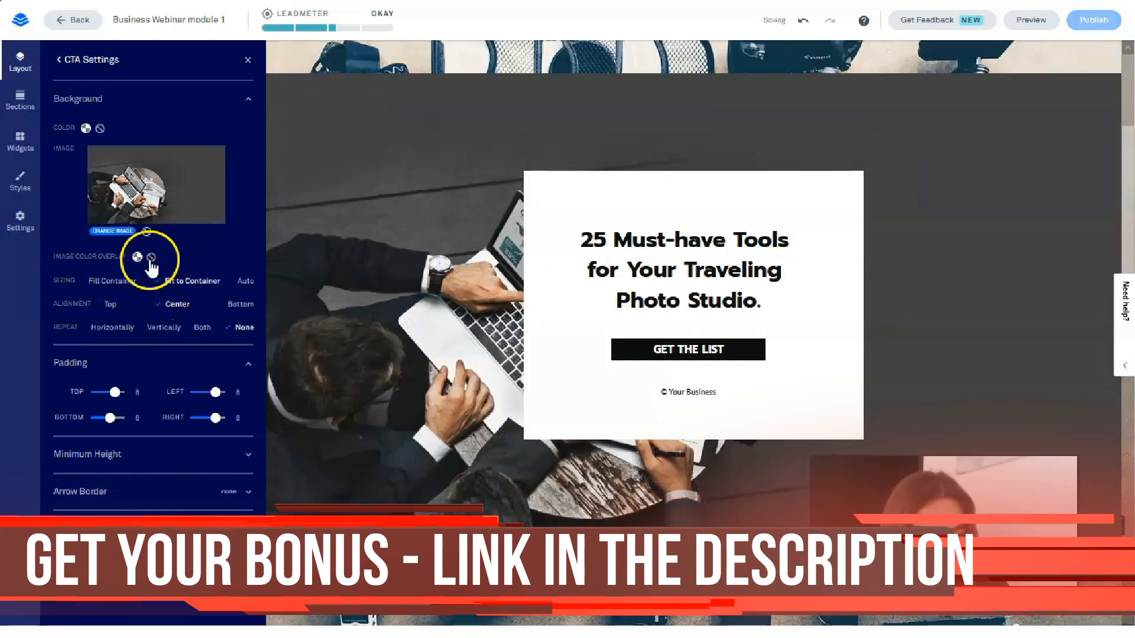
# - Set the CTA background image to Fill Container, top alignment and vertical repeat, with section padding of 4 on top and 2 on the bottom
pyautogui.click(121, 281)
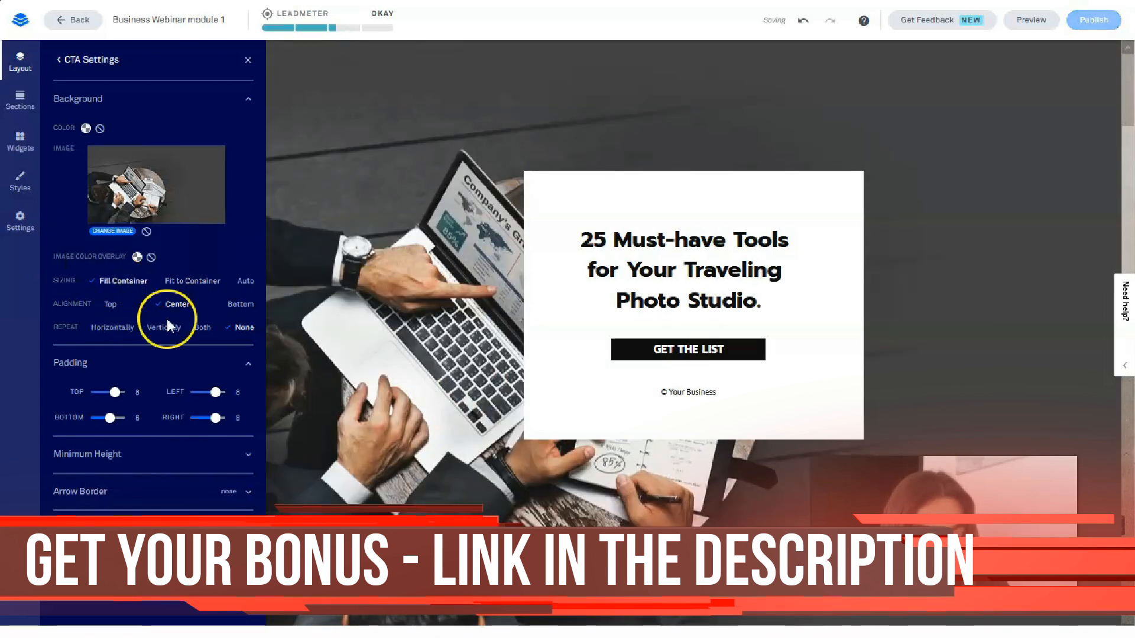
pyautogui.scroll(3, 593, 337)
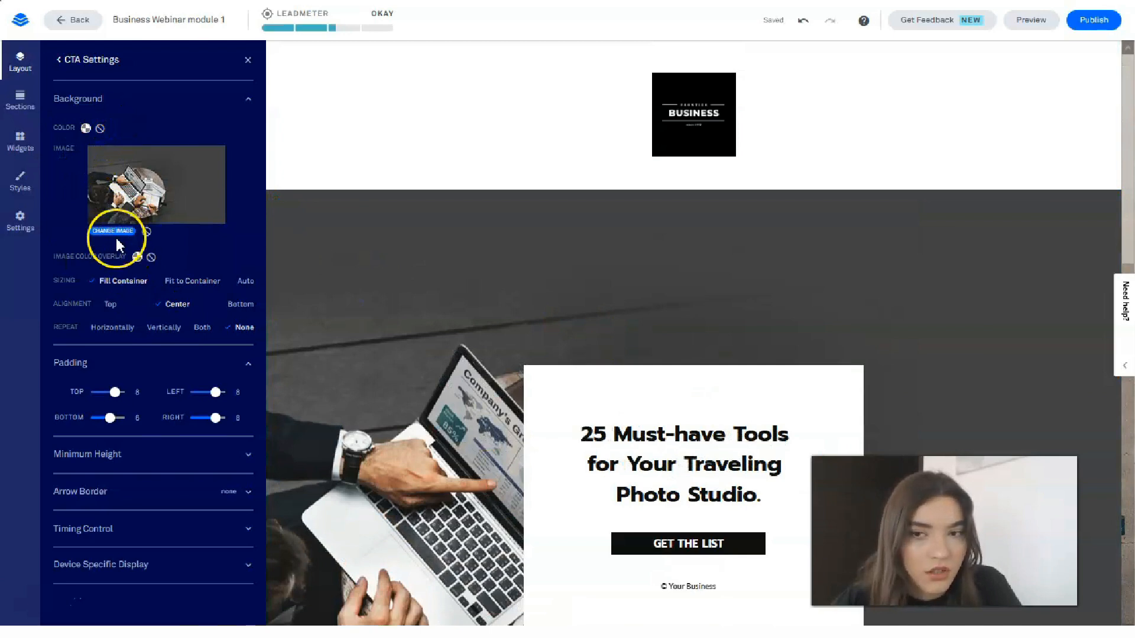
pyautogui.click(169, 328)
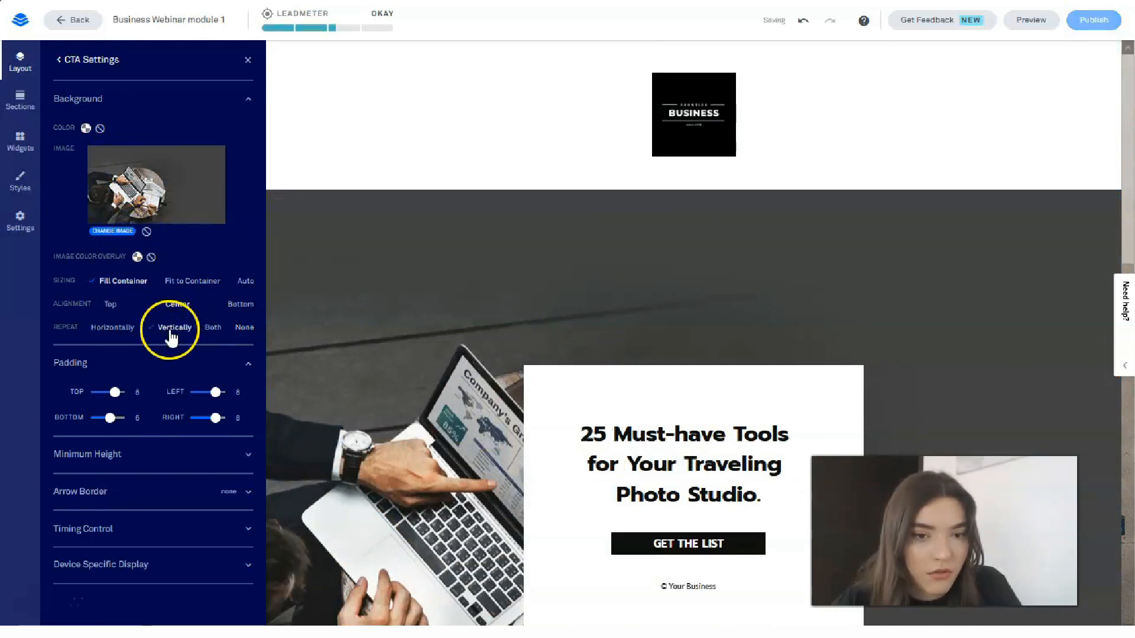
pyautogui.scroll(-3, 538, 304)
pyautogui.click(111, 306)
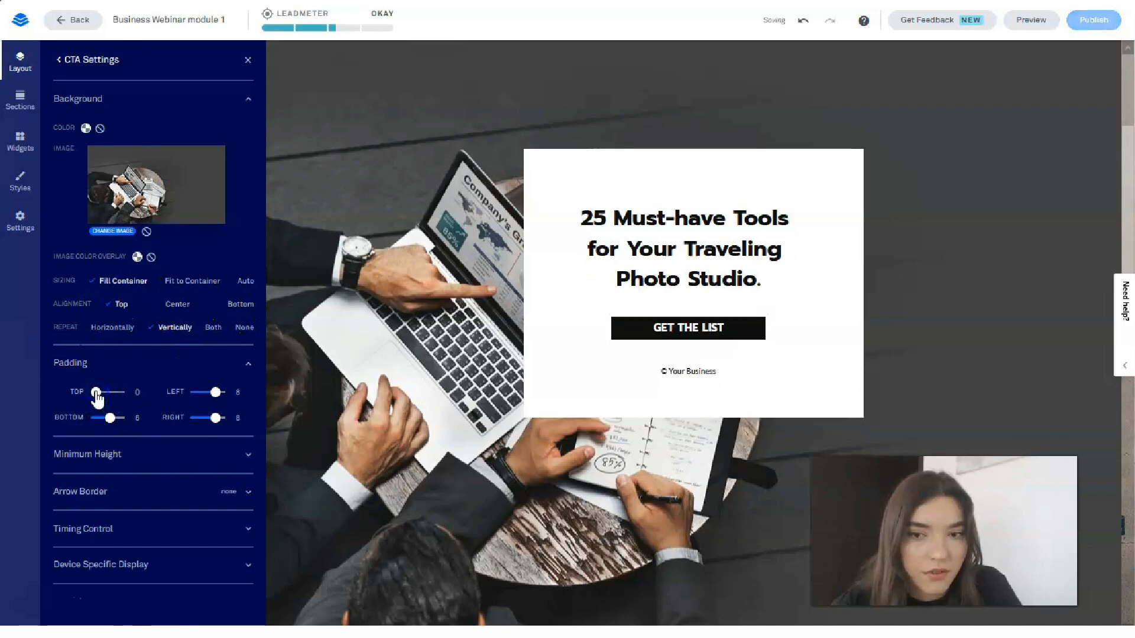
pyautogui.moveTo(115, 424); pyautogui.dragTo(97, 419)
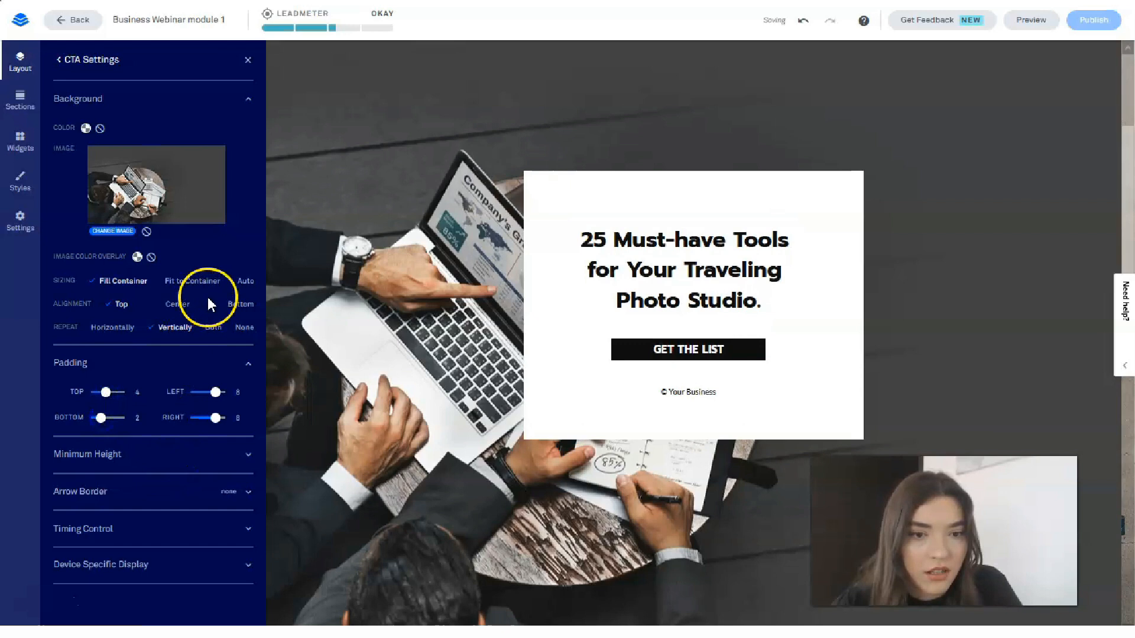
# - Try 50% as the CTA section's minimum height, settle on 75%, and check the section on the page
pyautogui.click(89, 461)
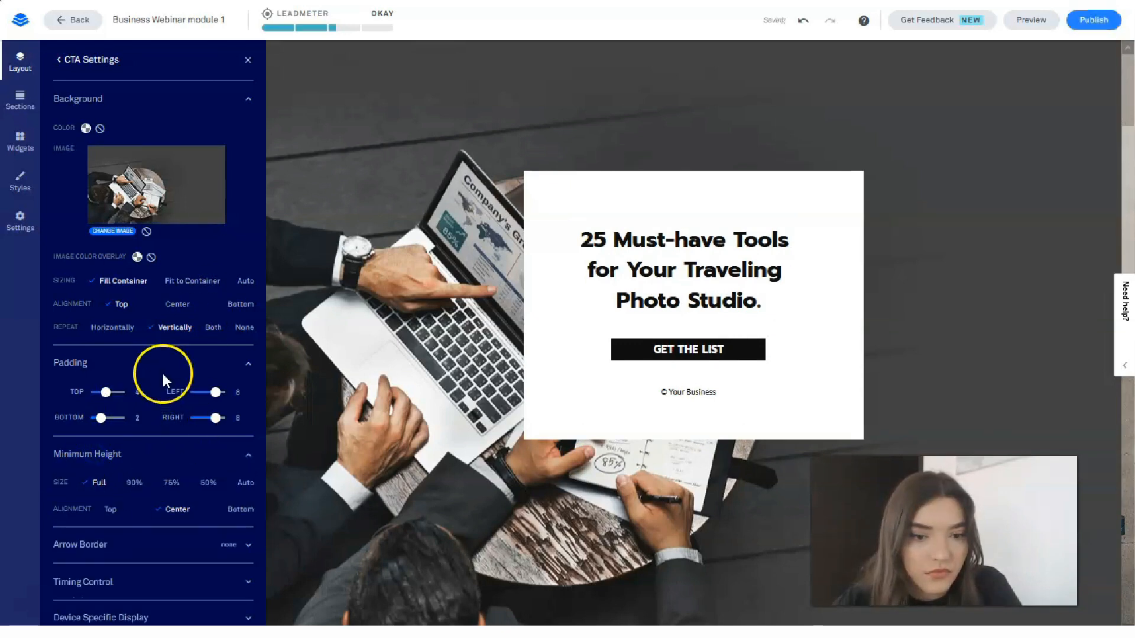
pyautogui.click(170, 483)
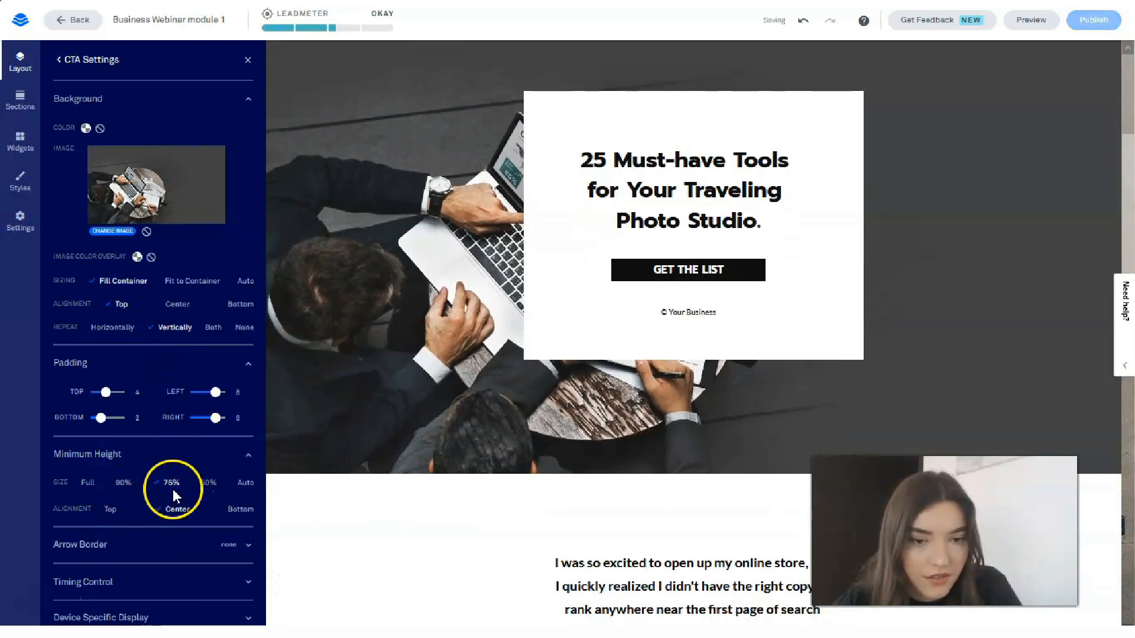
pyautogui.click(208, 482)
pyautogui.click(690, 342)
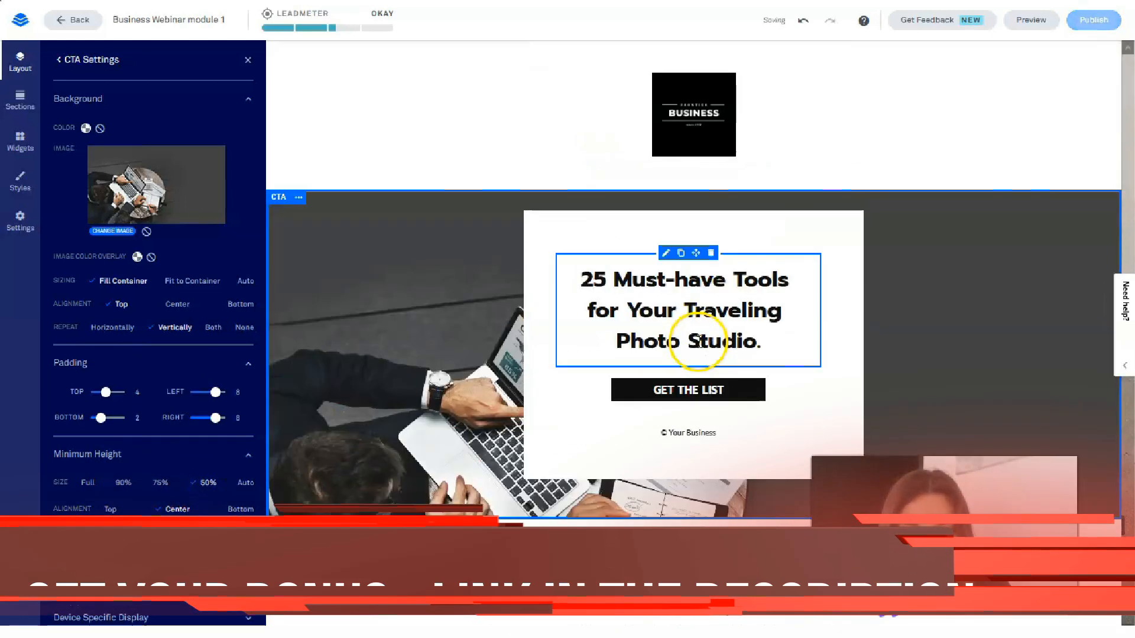
pyautogui.click(161, 482)
pyautogui.scroll(-3, 394, 411)
pyautogui.scroll(3, 650, 431)
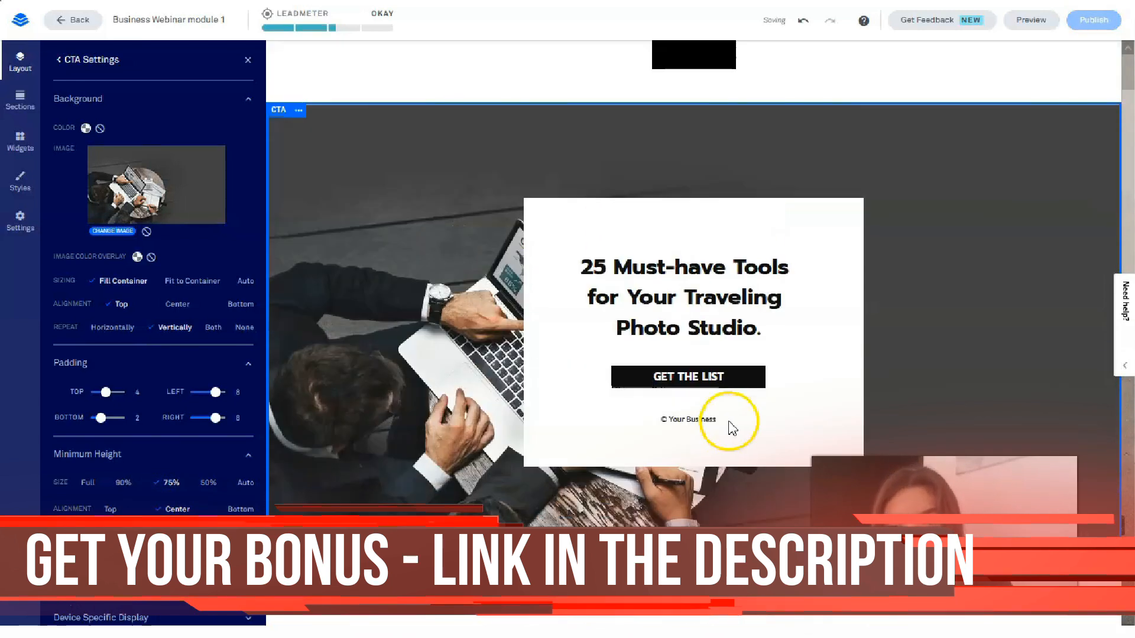
pyautogui.scroll(-3, 907, 299)
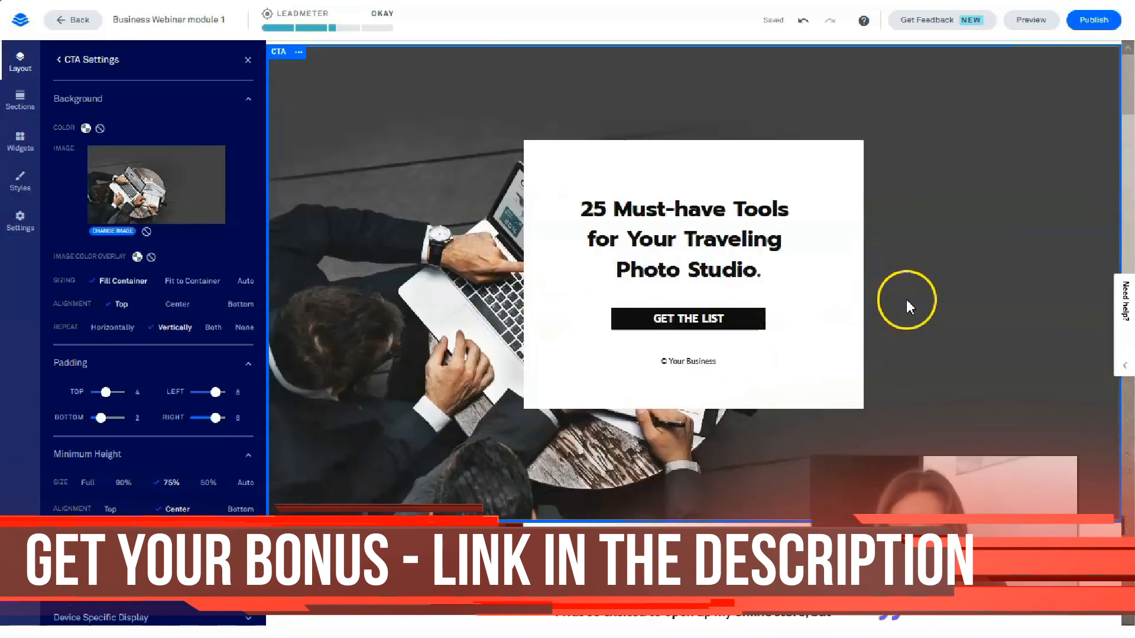
pyautogui.scroll(2, 974, 264)
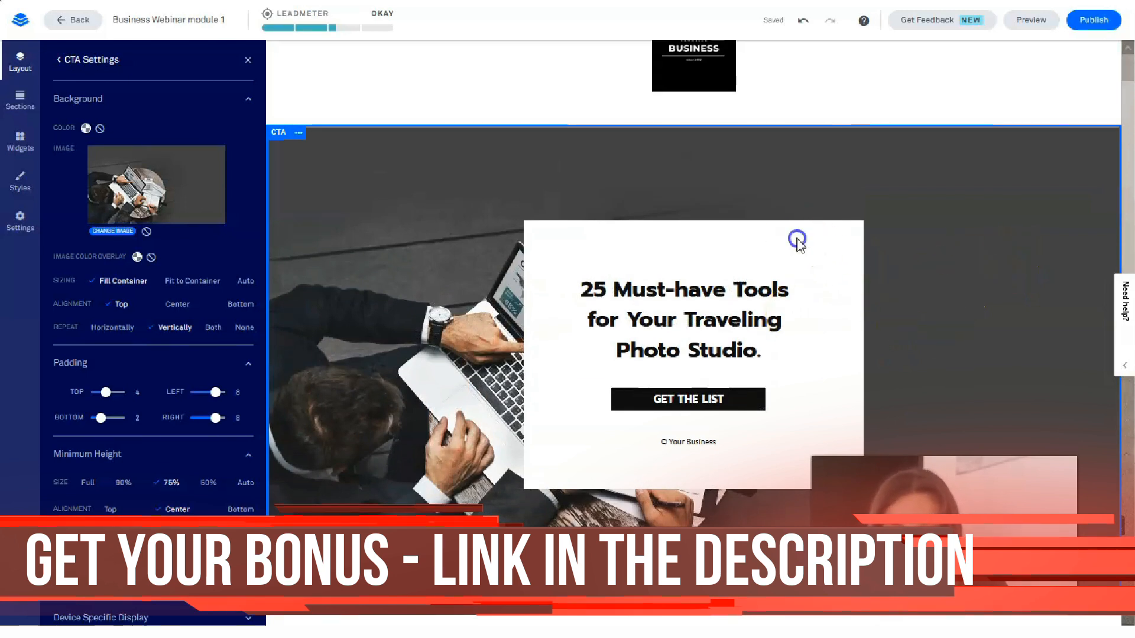
# - Change the font of the "25 Must-have Tools for Your Traveling Photo Studio." heading to Open Sans
pyautogui.moveTo(585, 289); pyautogui.dragTo(796, 350)
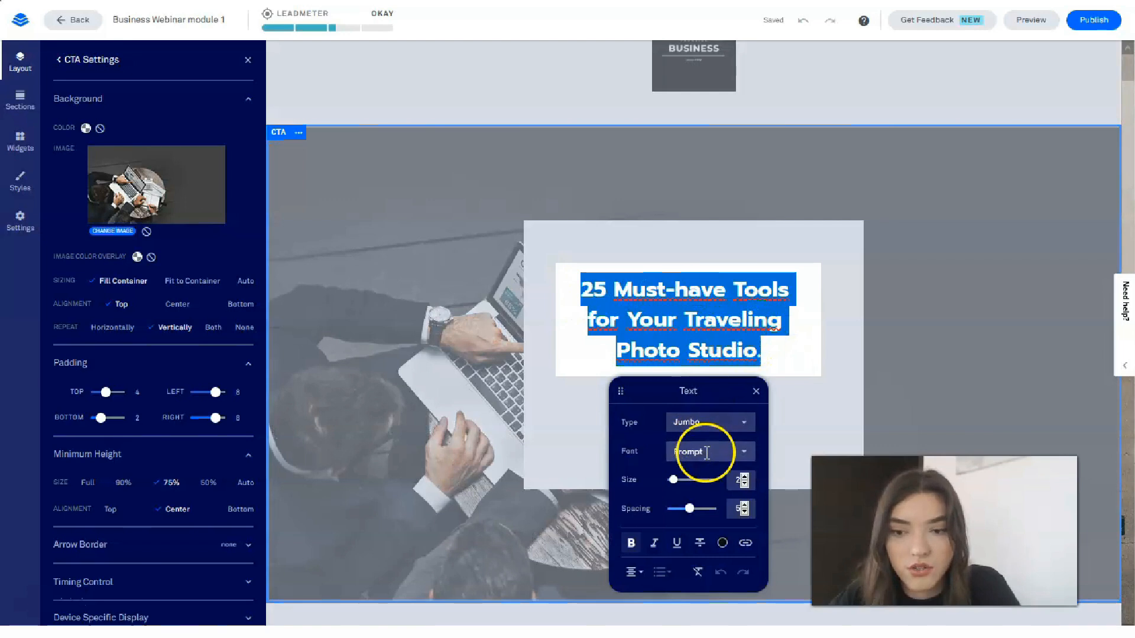
pyautogui.click(743, 455)
pyautogui.scroll(2, 732, 324)
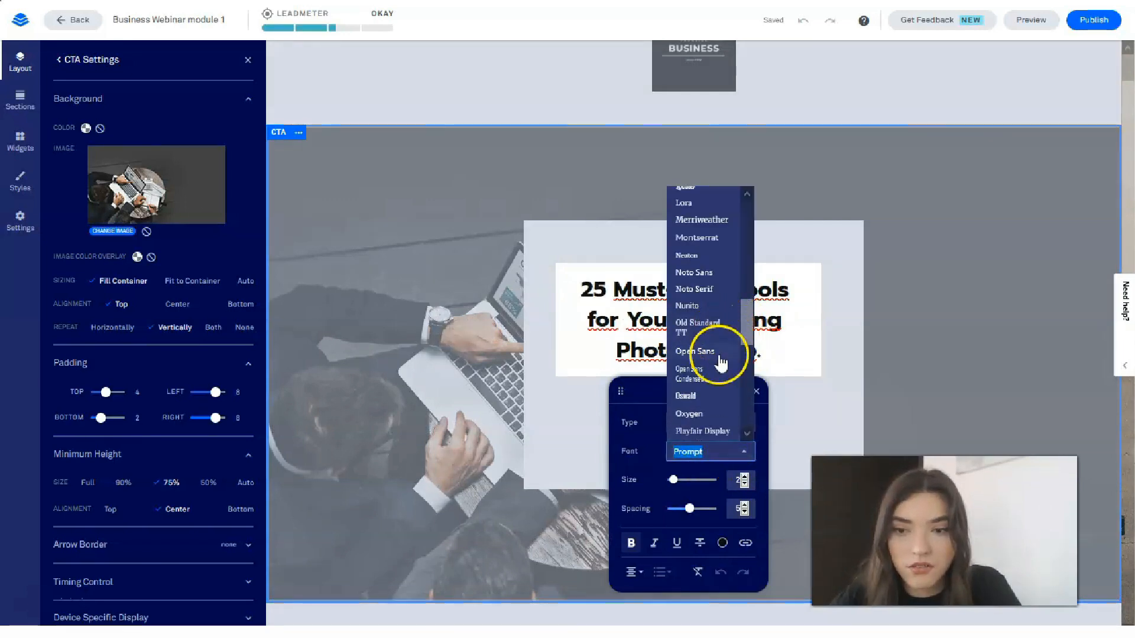
pyautogui.click(708, 354)
pyautogui.click(850, 311)
# - Set the GET THE LIST button's text to size 5 in the Alegreya font
pyautogui.click(679, 286)
pyautogui.click(704, 405)
pyautogui.click(663, 403)
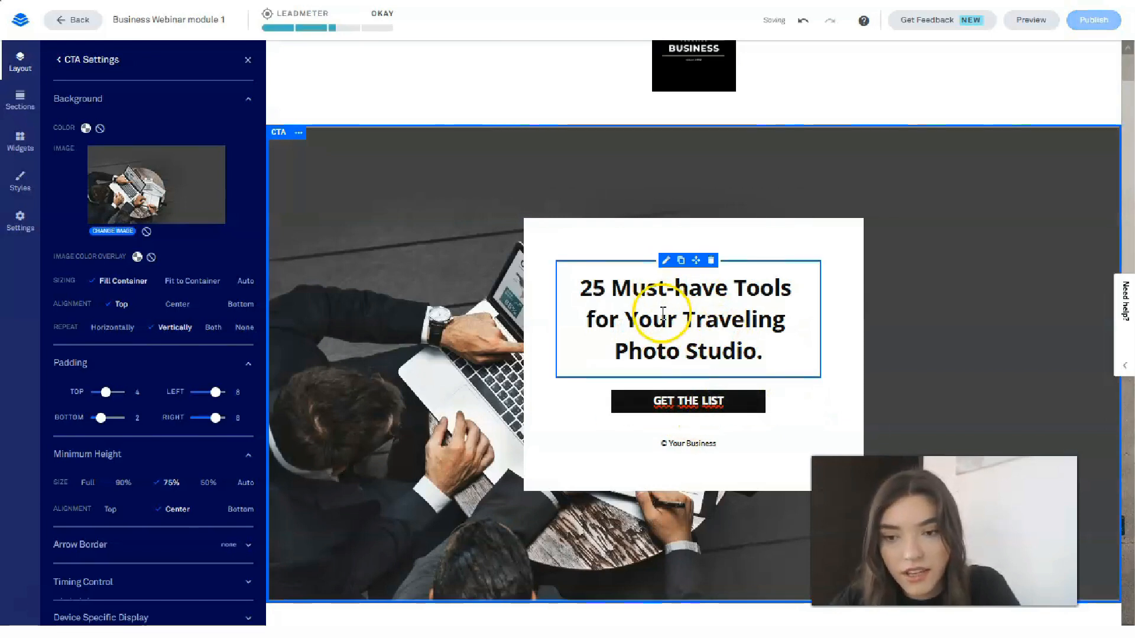
pyautogui.click(731, 398)
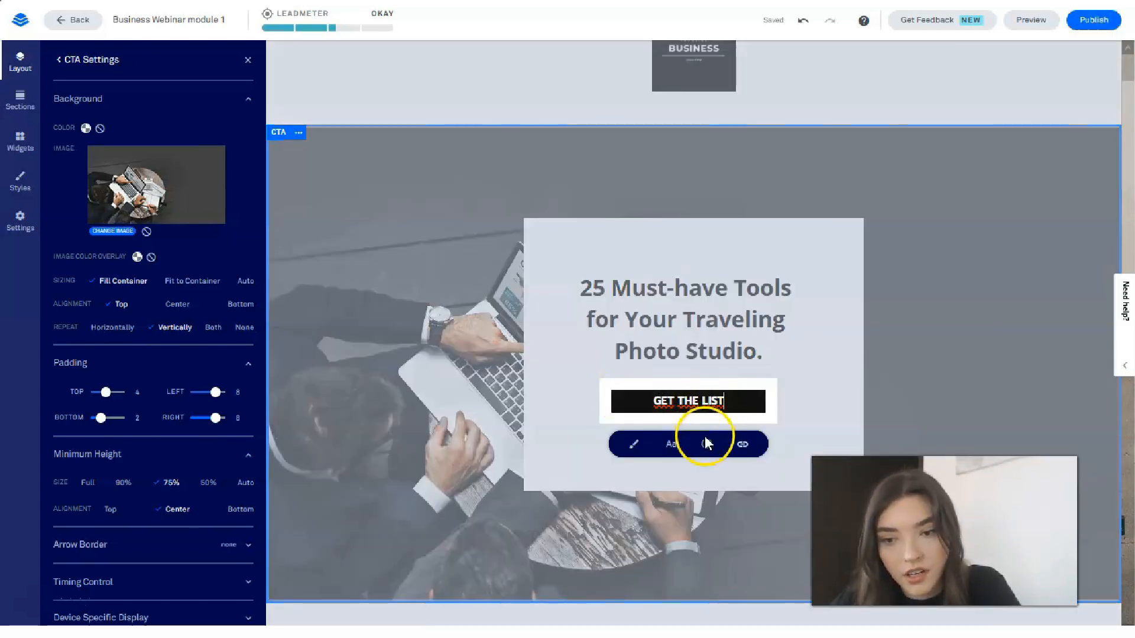
pyautogui.moveTo(725, 406); pyautogui.dragTo(693, 407)
pyautogui.click(685, 449)
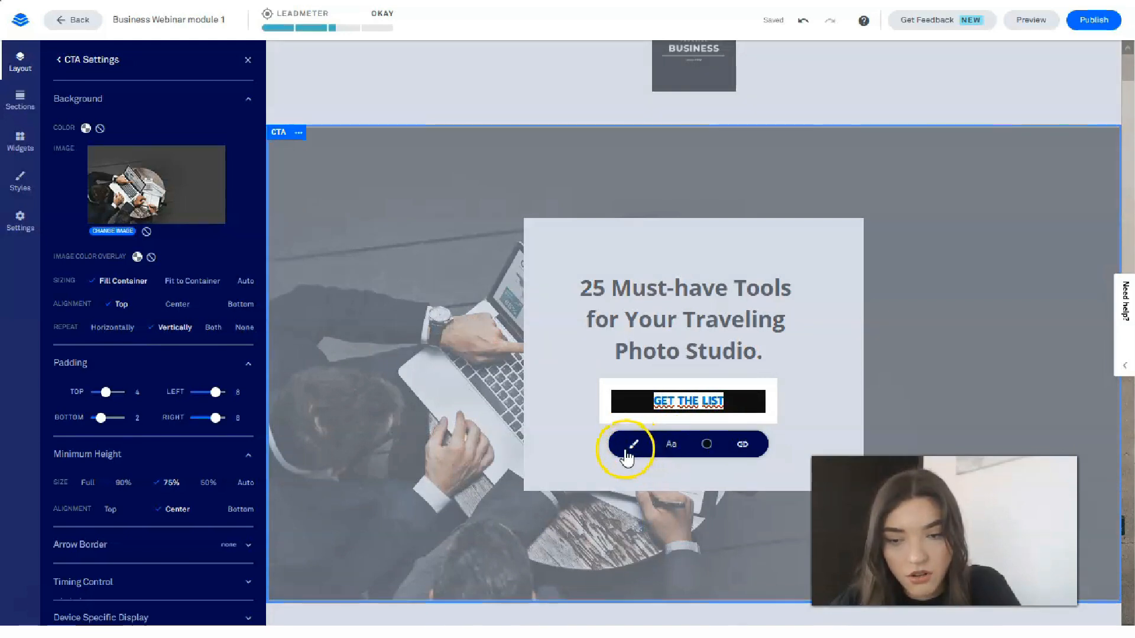
pyautogui.click(672, 448)
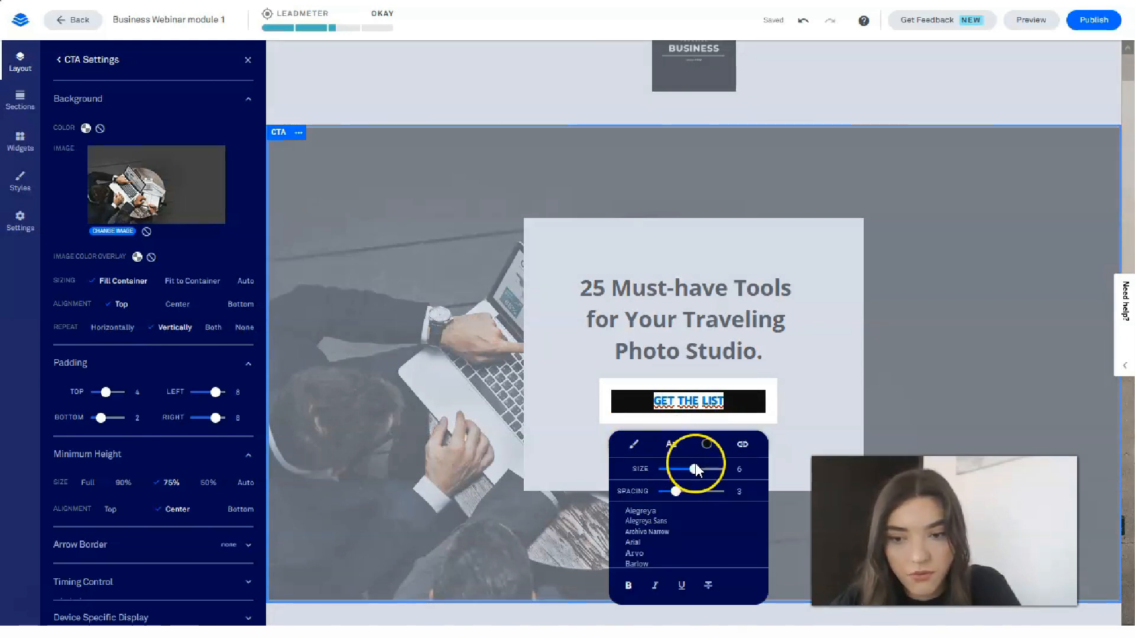
pyautogui.moveTo(696, 473); pyautogui.dragTo(691, 476)
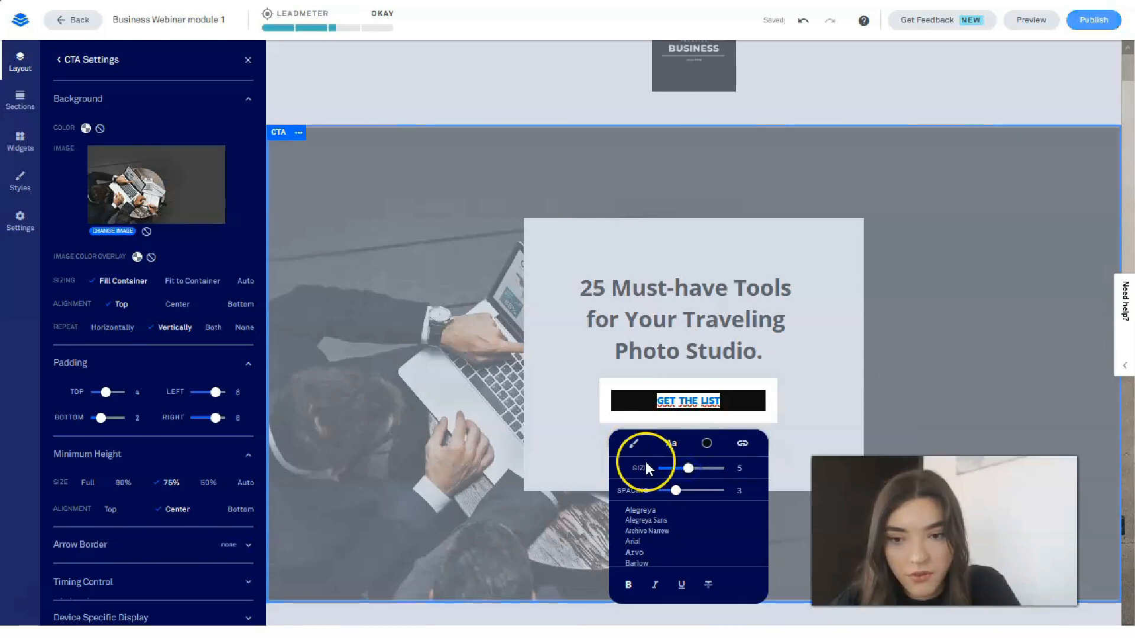
pyautogui.click(853, 342)
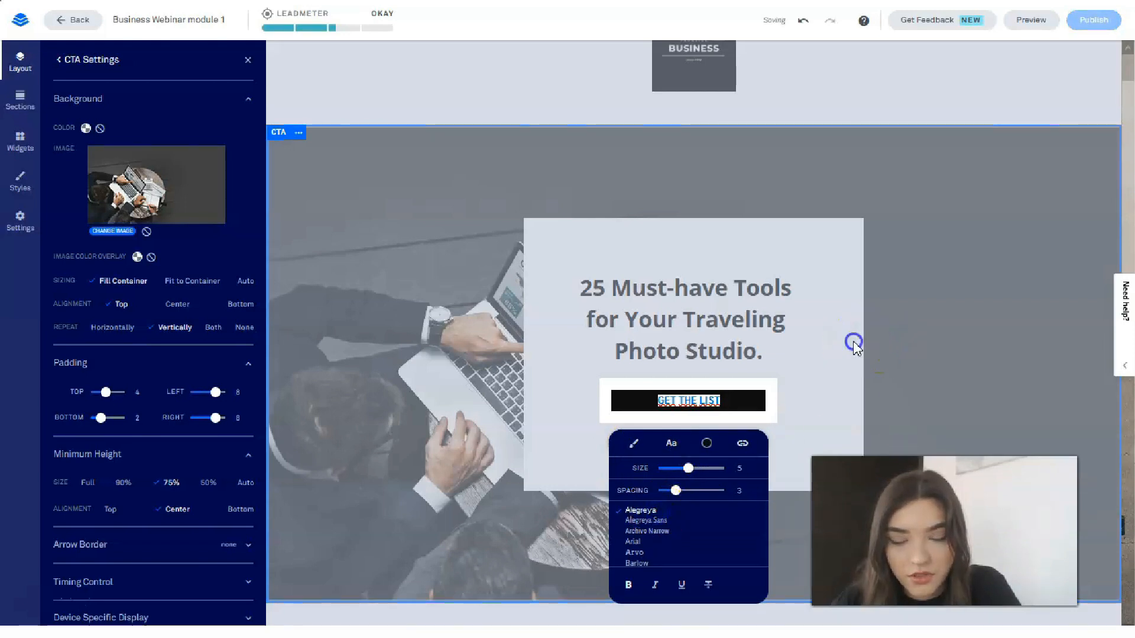
pyautogui.click(847, 382)
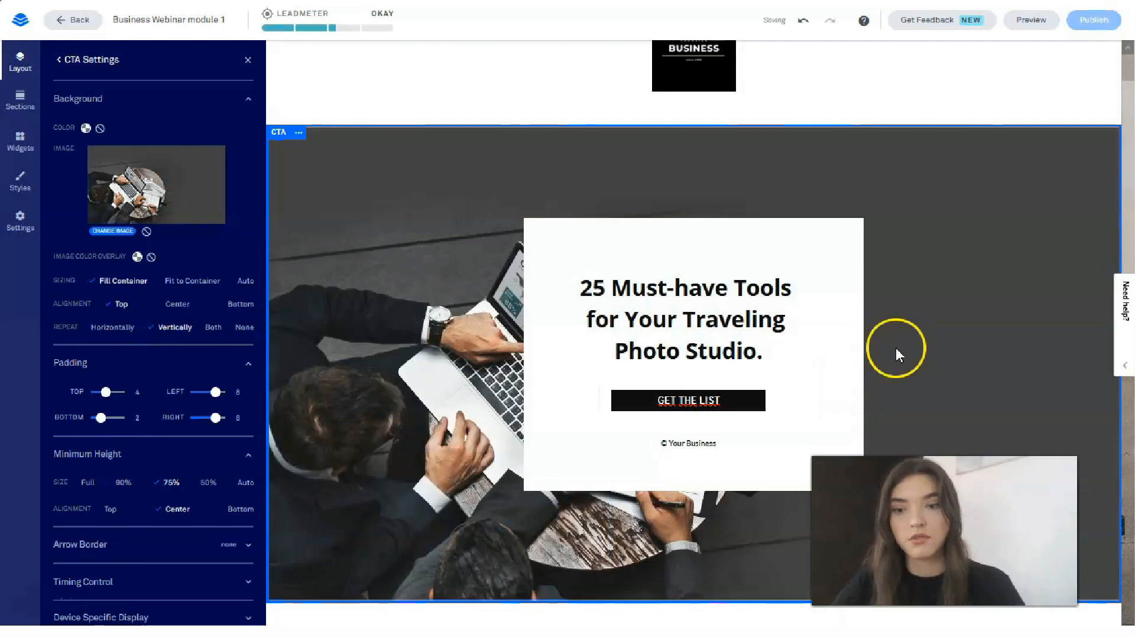
# - Delete the Testimonials 1 section below the CTA
pyautogui.scroll(1, 736, 204)
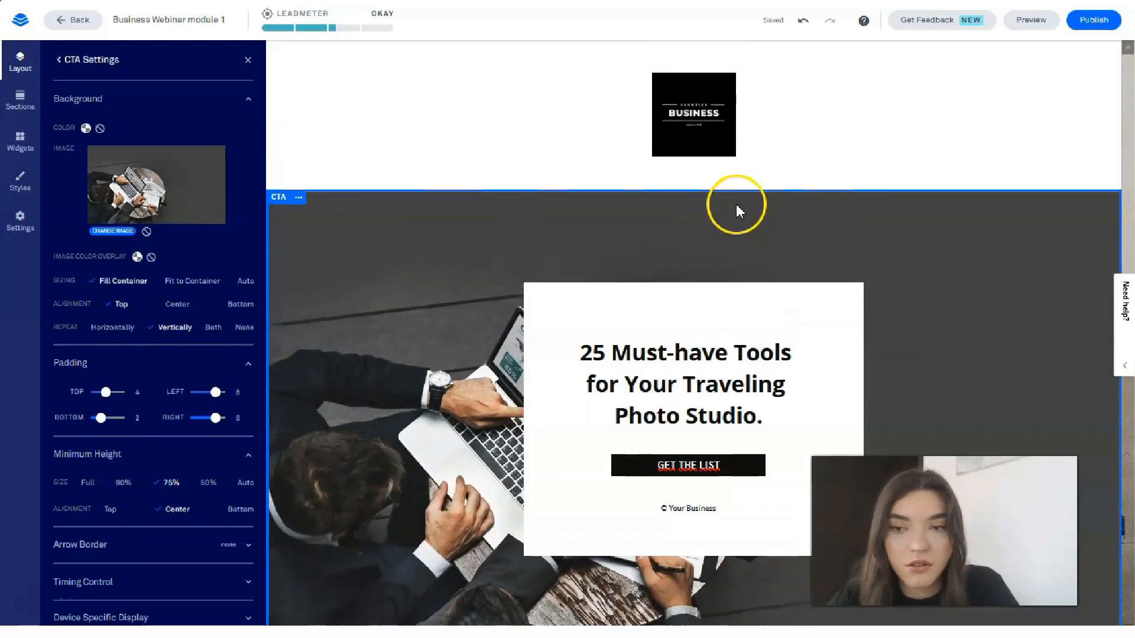
pyautogui.scroll(-6, 875, 204)
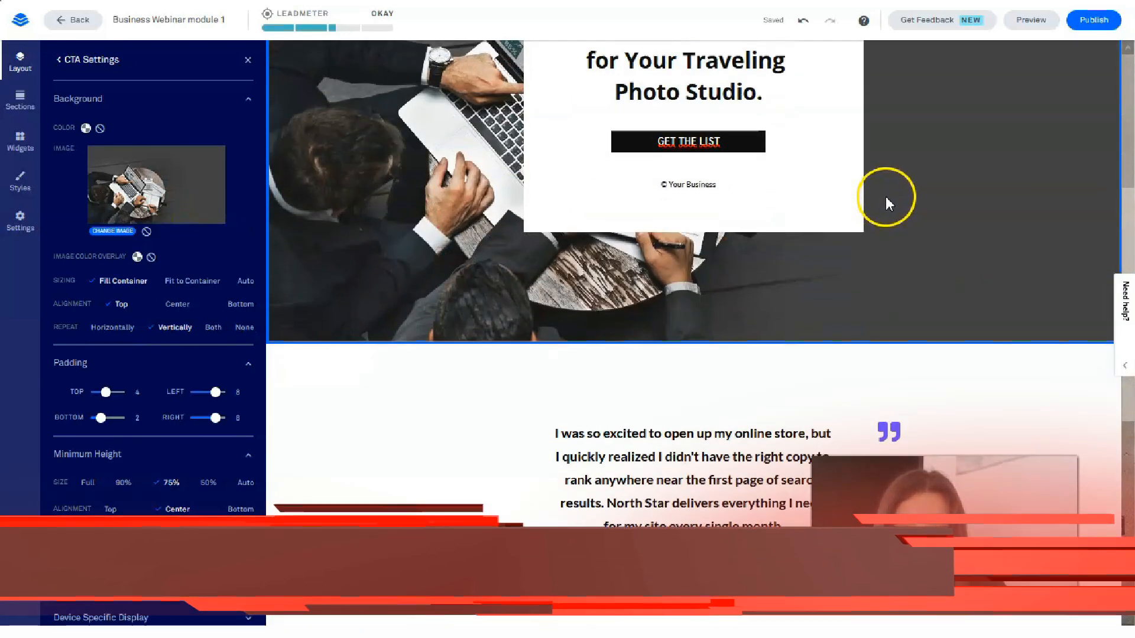
pyautogui.scroll(-2, 724, 319)
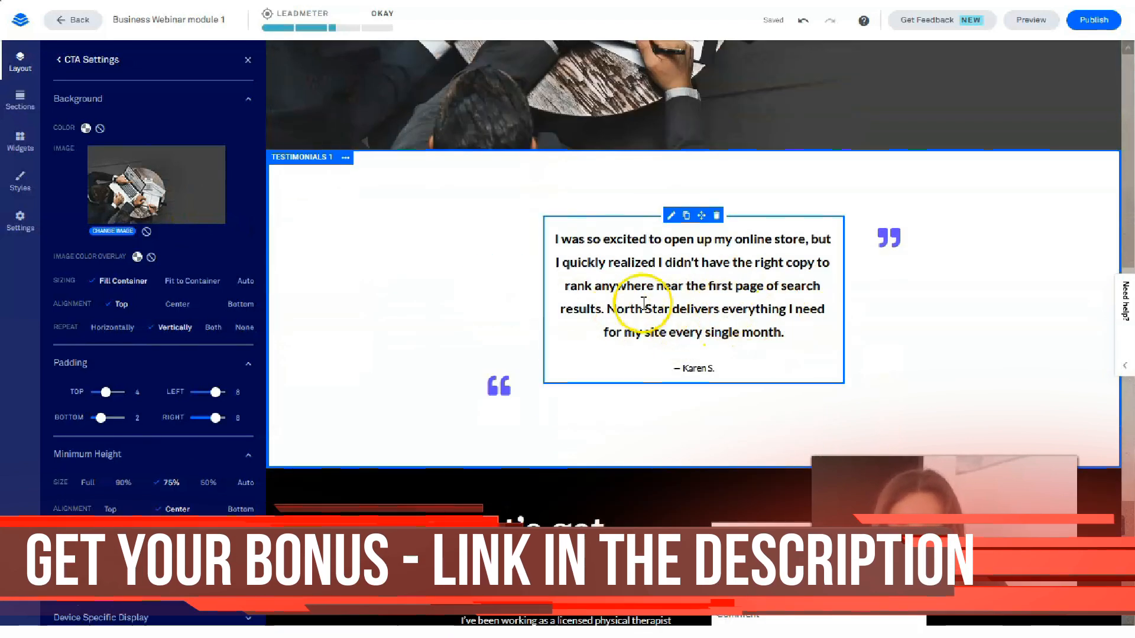
pyautogui.click(345, 158)
pyautogui.click(405, 254)
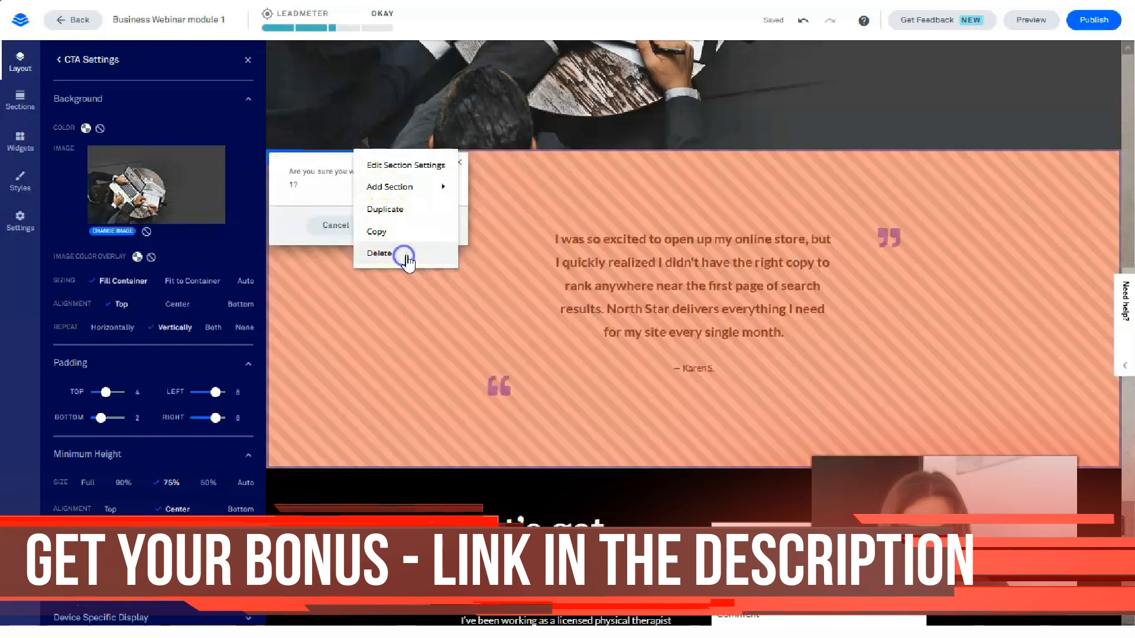
pyautogui.click(390, 225)
# - Review the page from the logo and CTA down to the Contact Us section
pyautogui.scroll(6, 853, 293)
pyautogui.scroll(-6, 846, 290)
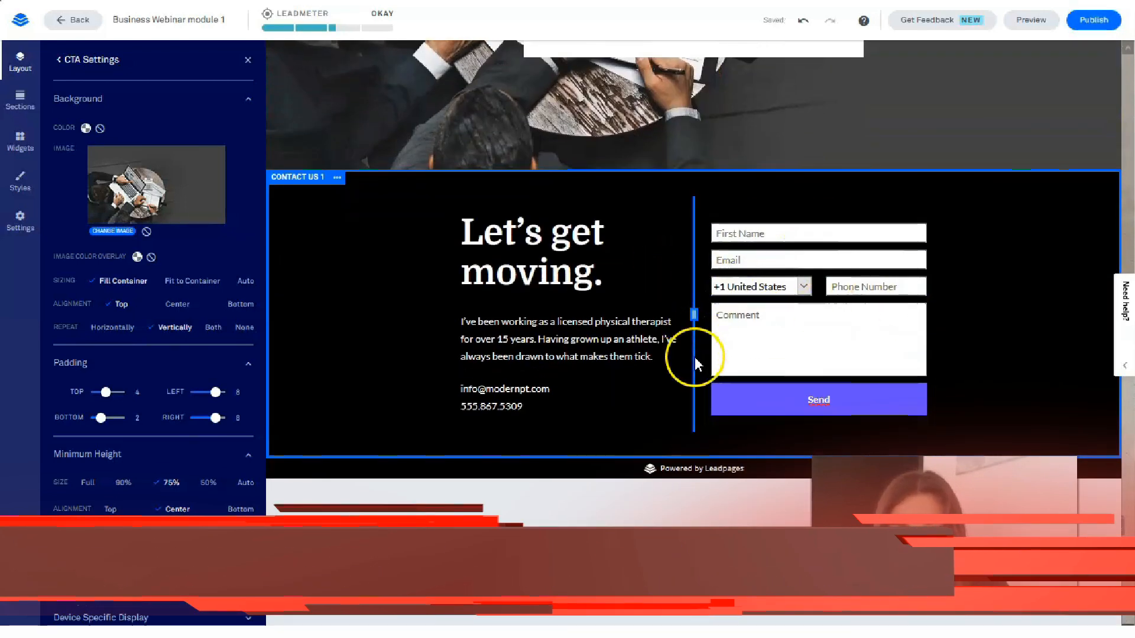
pyautogui.scroll(6, 703, 346)
pyautogui.scroll(-6, 679, 316)
pyautogui.scroll(6, 632, 323)
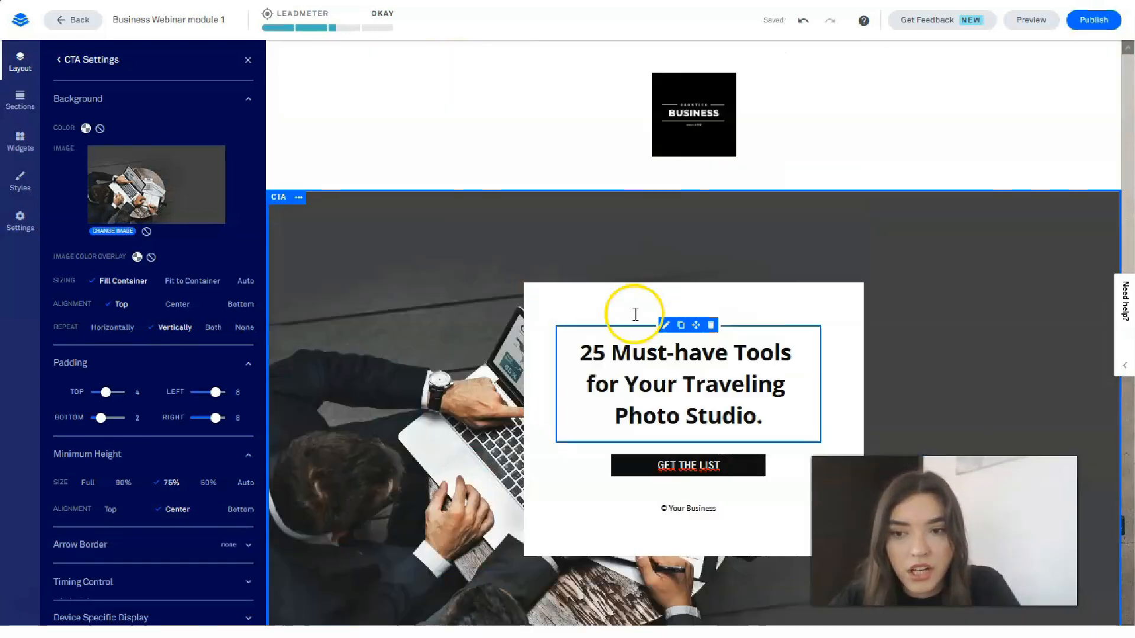
pyautogui.scroll(-6, 727, 278)
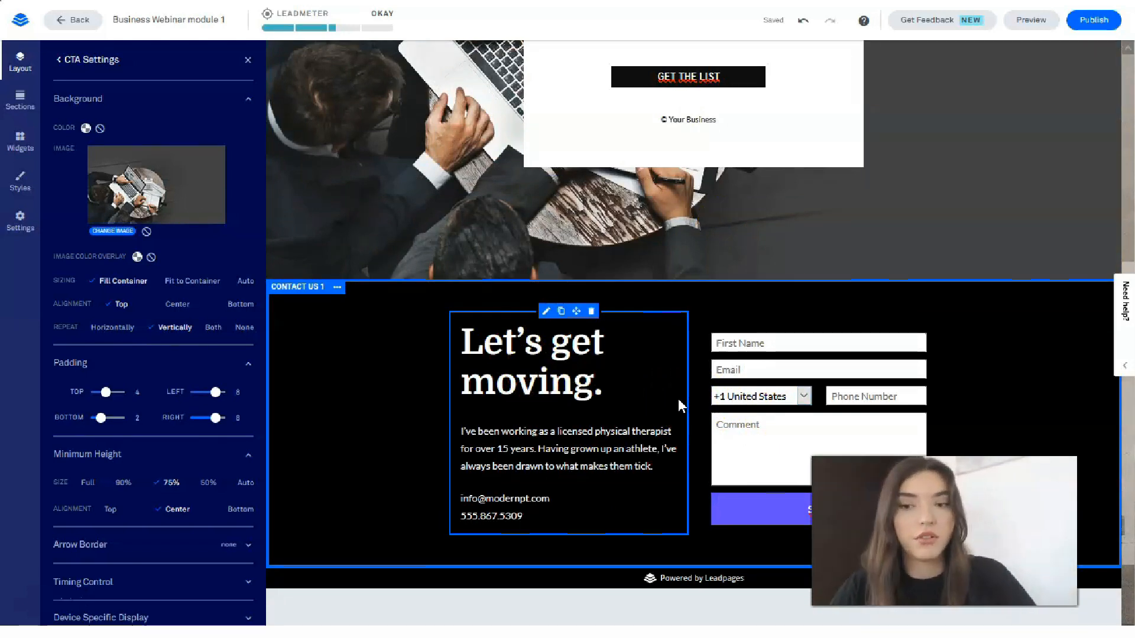
pyautogui.scroll(-2, 687, 399)
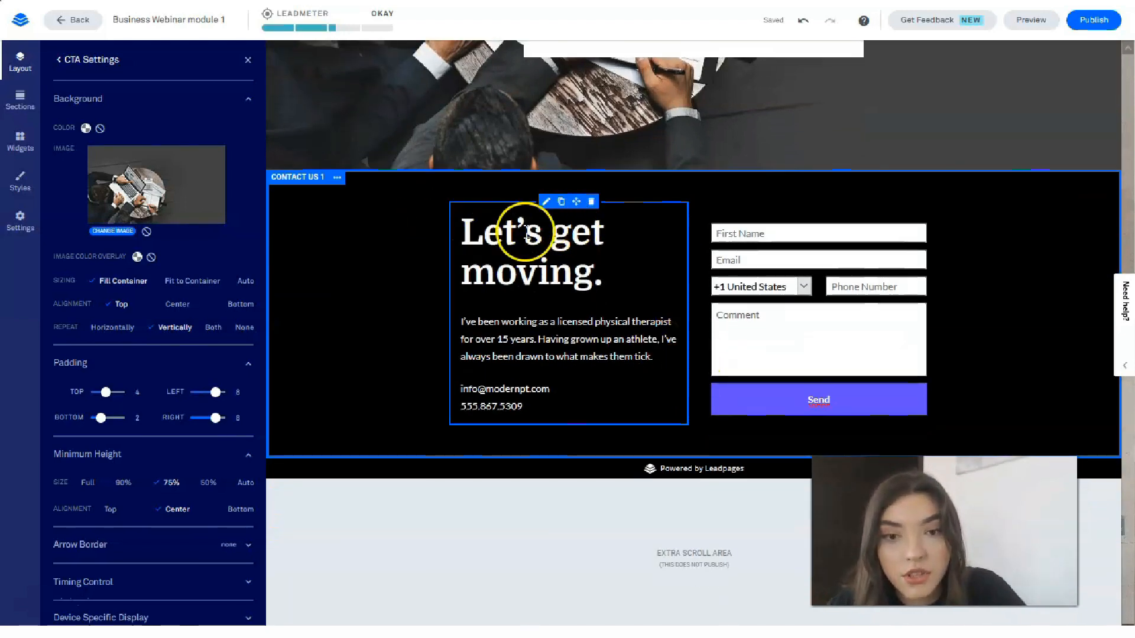
pyautogui.scroll(6, 589, 254)
pyautogui.scroll(2, 590, 246)
pyautogui.scroll(-9, 416, 305)
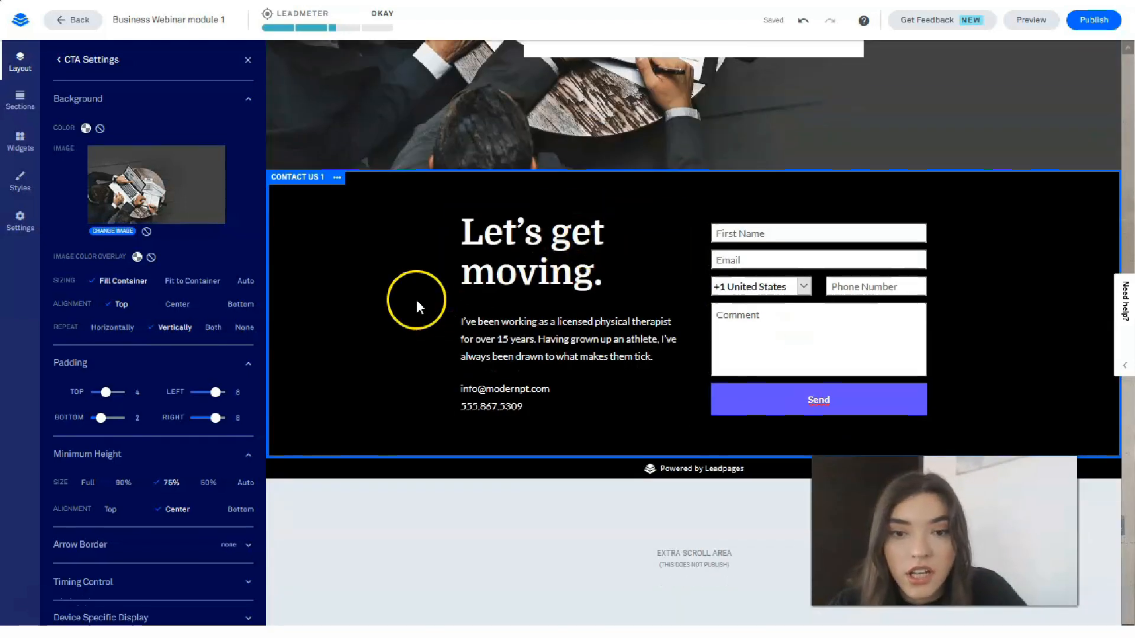
# - In the Contact Us 1 section's style settings, try the light blue brand color and set the background color to white
pyautogui.click(58, 60)
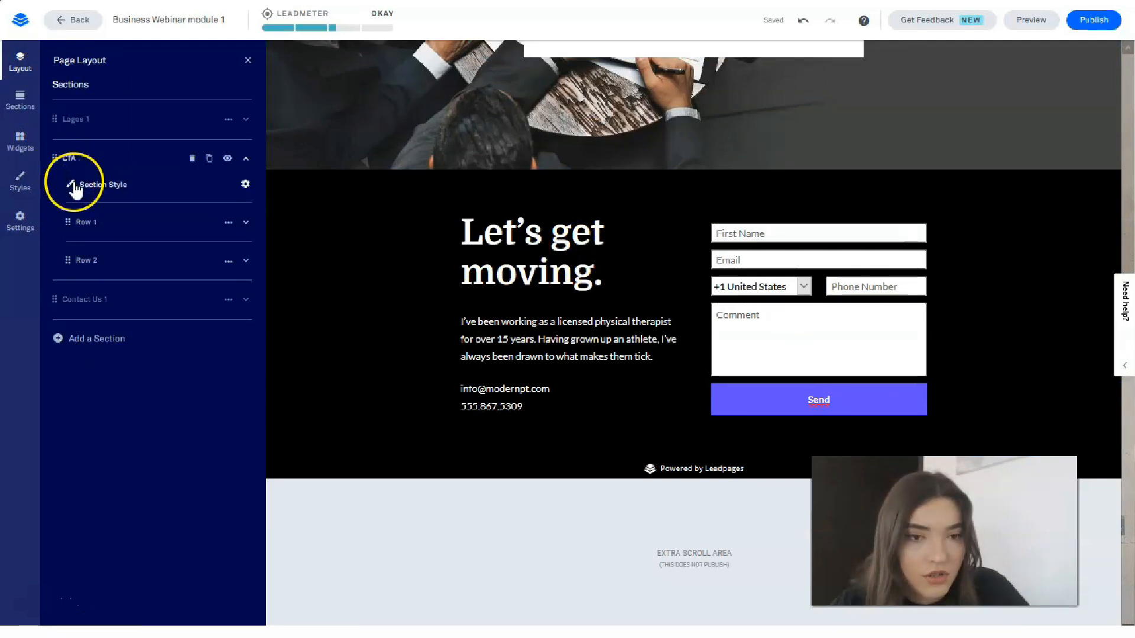
pyautogui.click(83, 300)
pyautogui.click(99, 336)
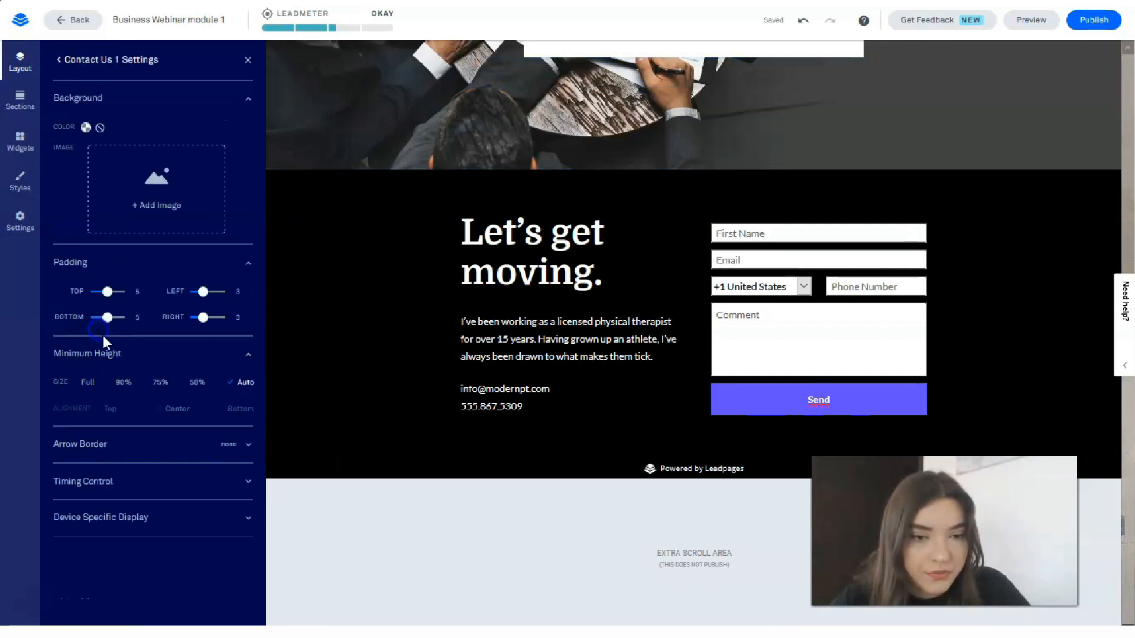
pyautogui.click(87, 127)
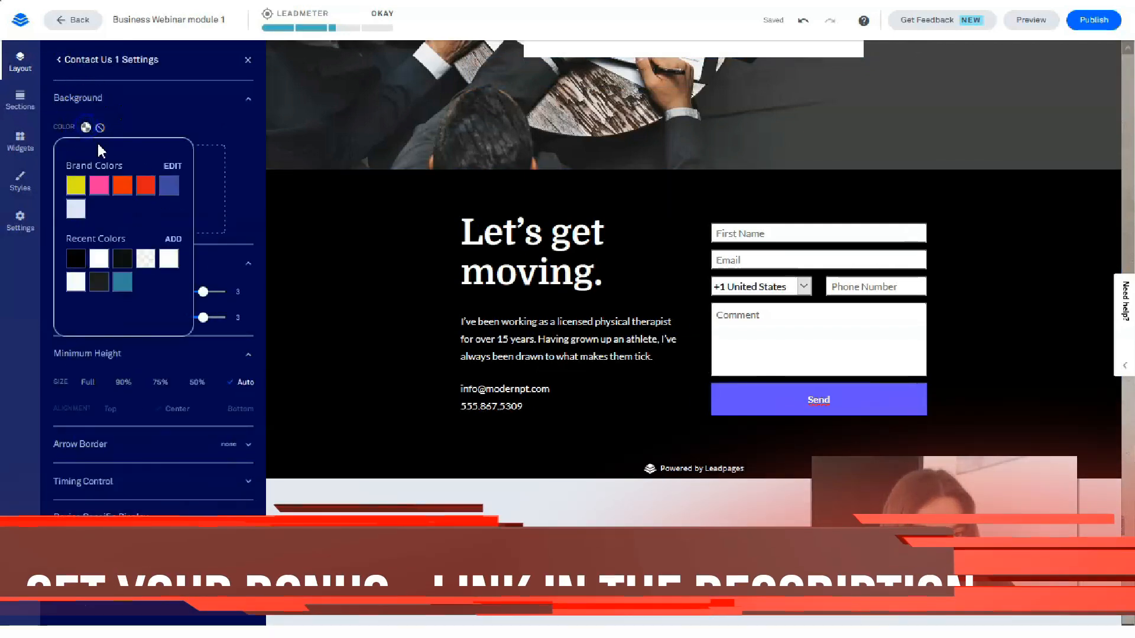
pyautogui.click(79, 209)
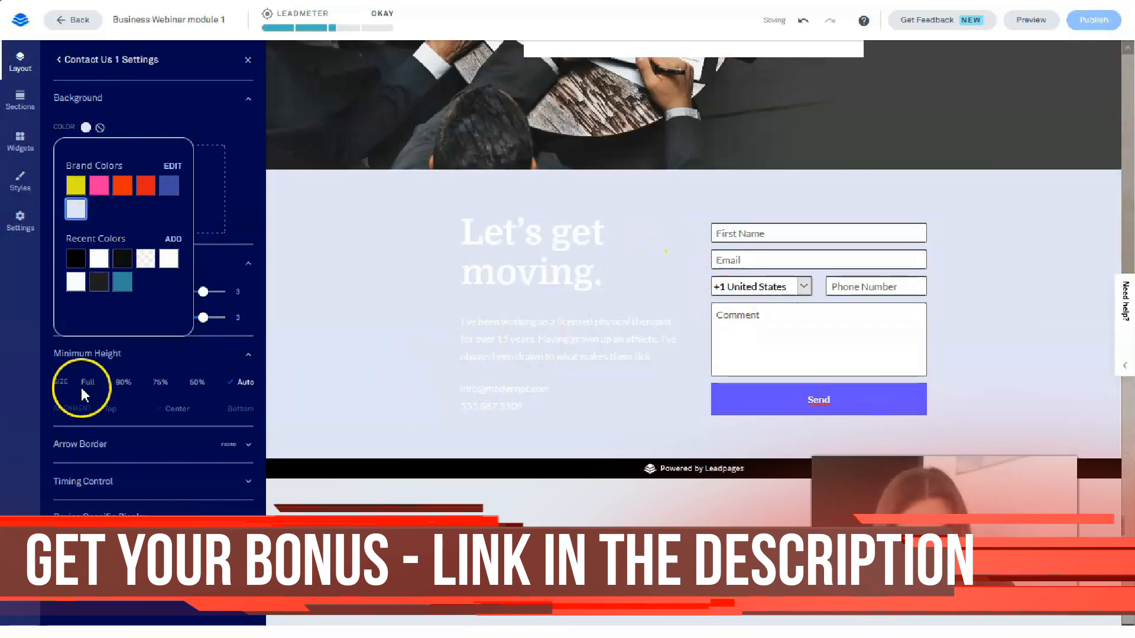
pyautogui.click(106, 266)
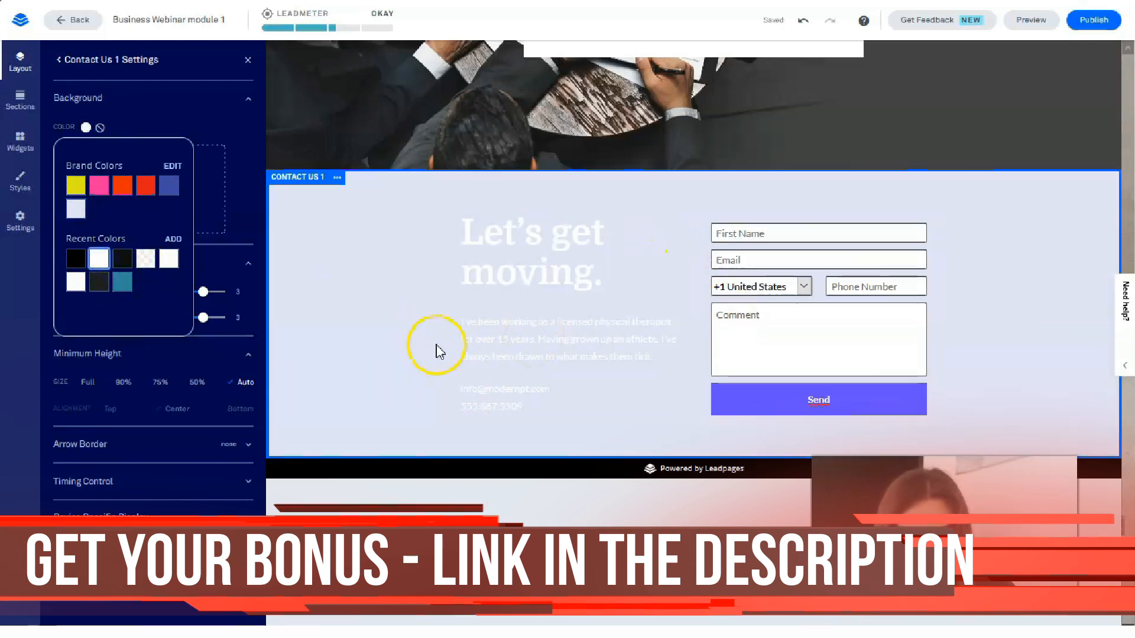
pyautogui.click(463, 232)
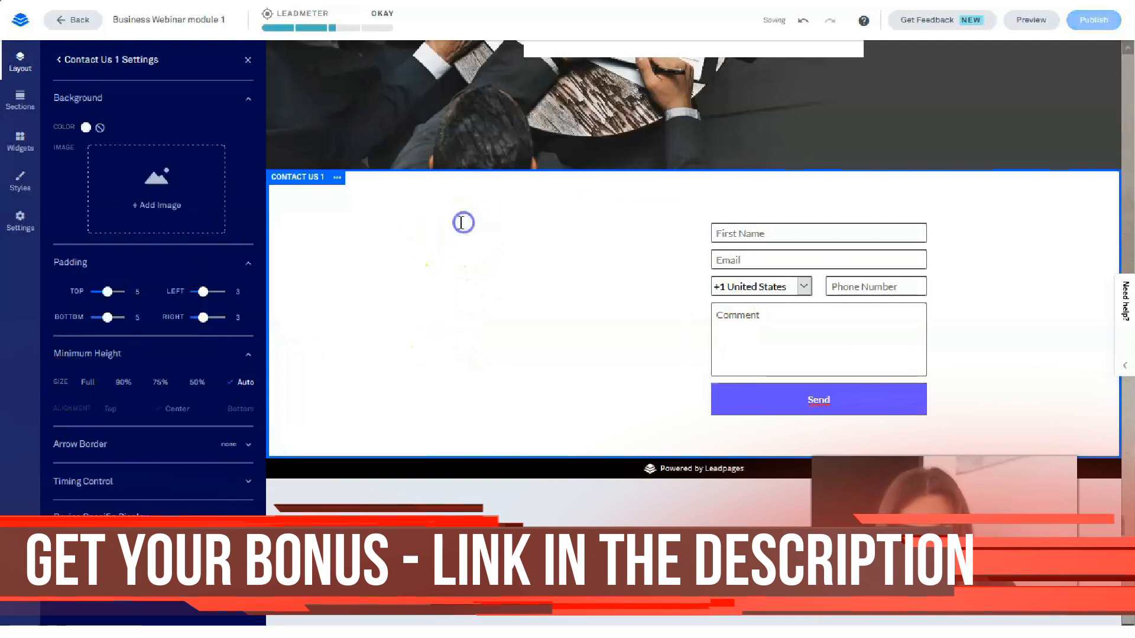
# - Set the text color of the "Let's get moving." heading and its paragraph in the Contact Us 1 section to black
pyautogui.moveTo(465, 220); pyautogui.dragTo(662, 368)
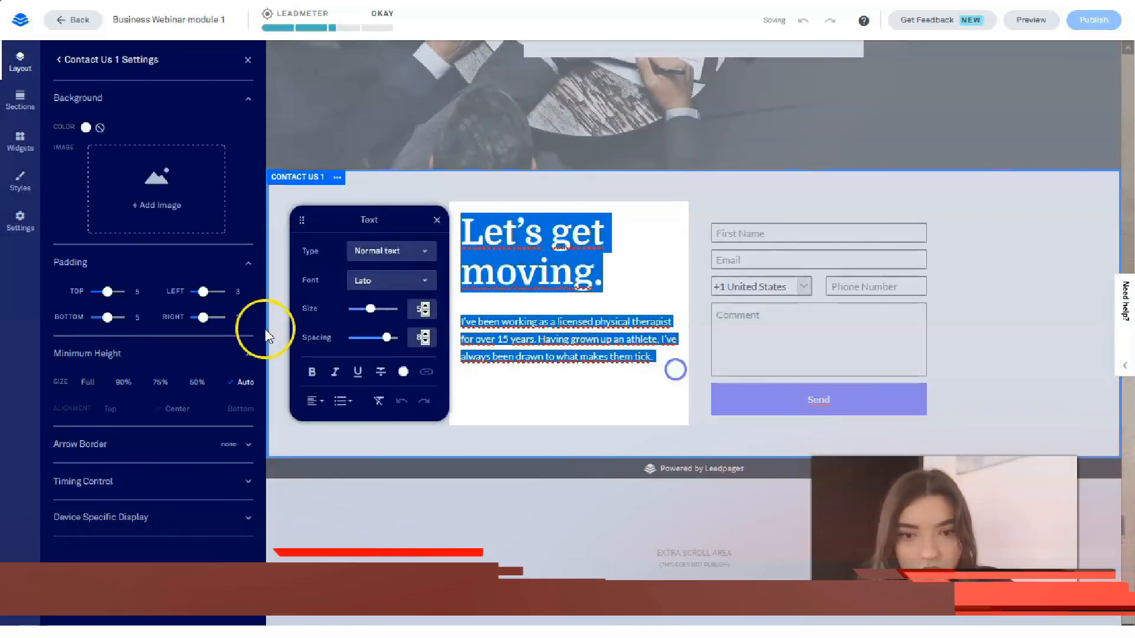
pyautogui.click(403, 371)
pyautogui.click(335, 324)
pyautogui.click(502, 392)
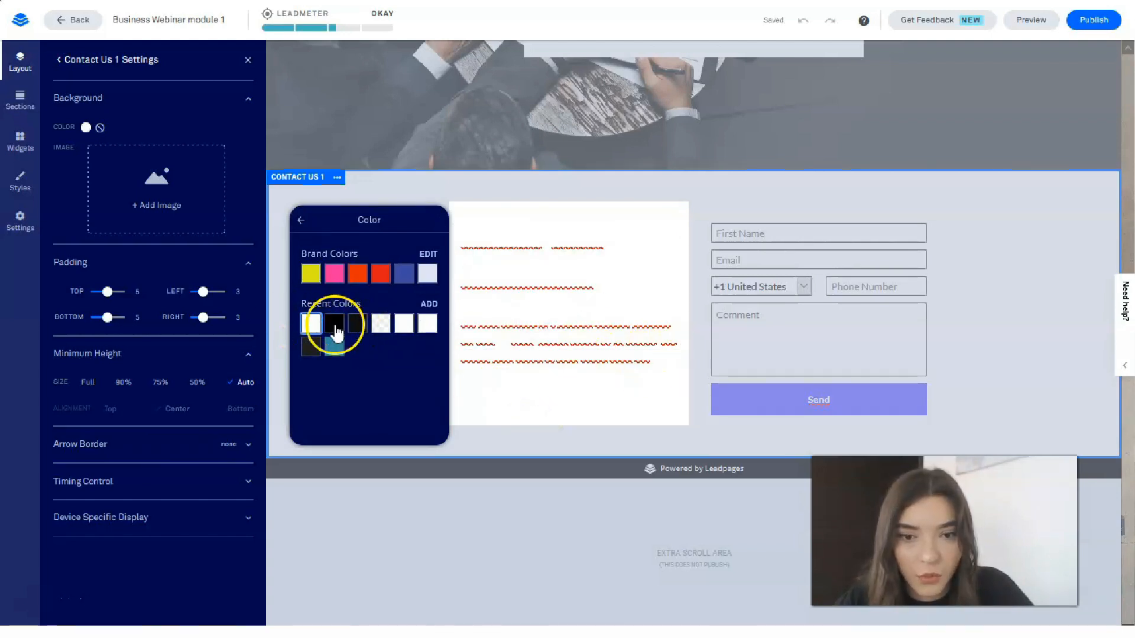
pyautogui.click(697, 188)
pyautogui.click(660, 367)
pyautogui.moveTo(663, 367); pyautogui.dragTo(436, 234)
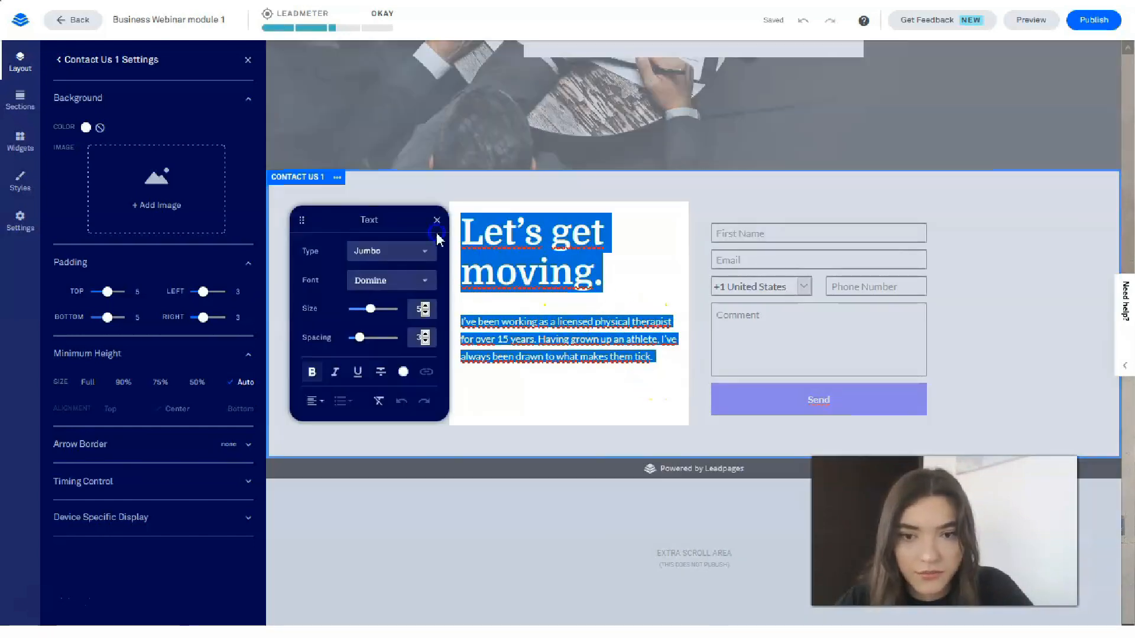
pyautogui.click(402, 371)
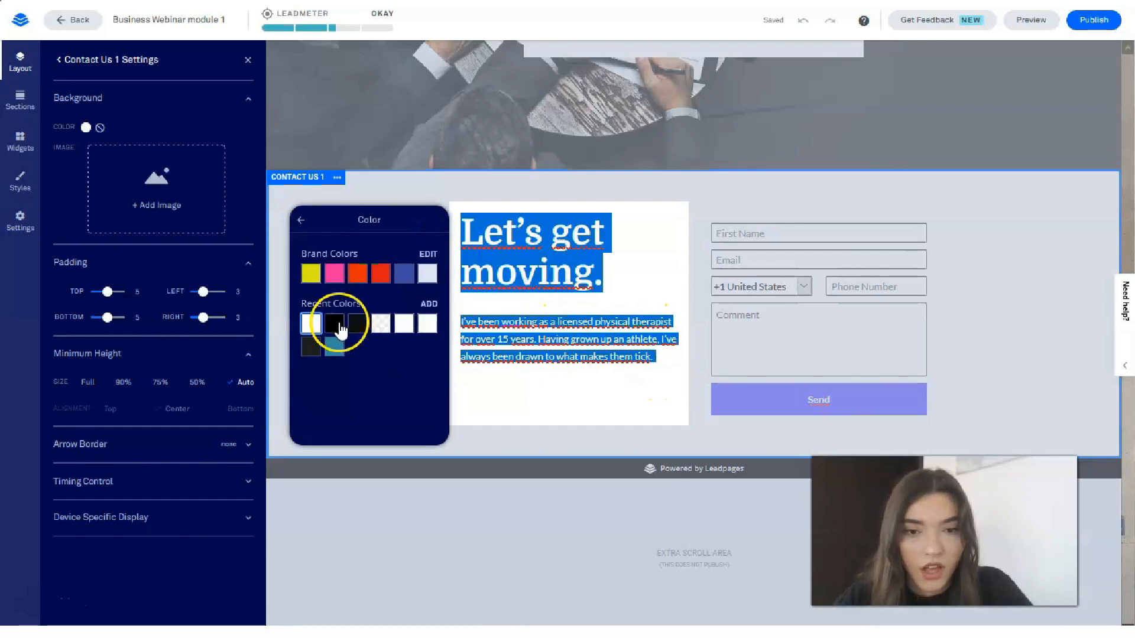
pyautogui.click(627, 413)
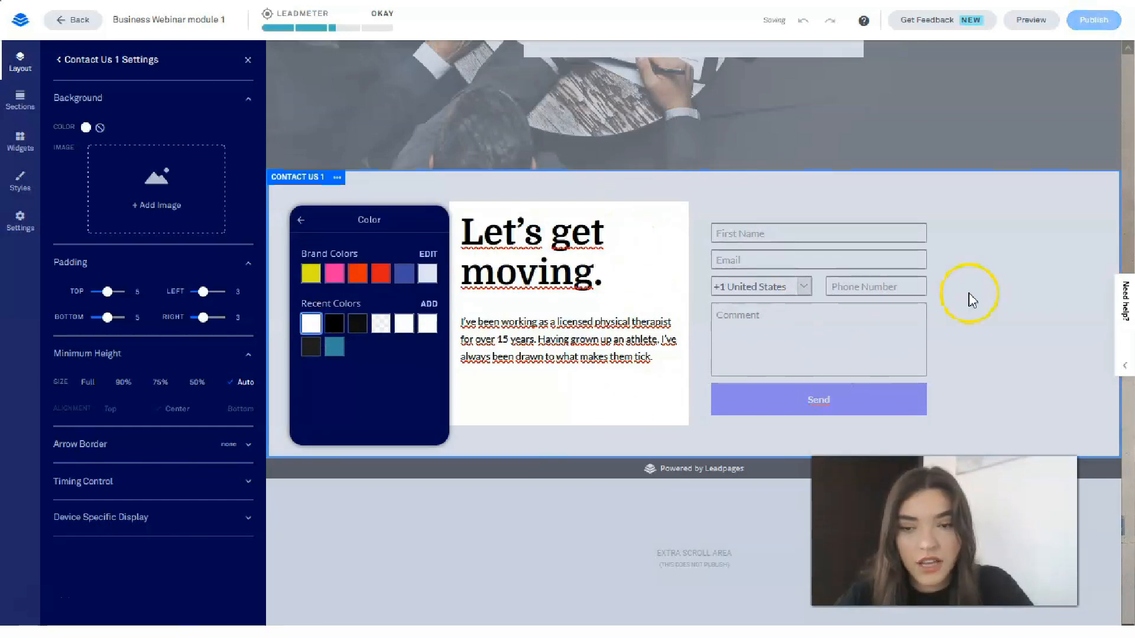
pyautogui.click(1003, 270)
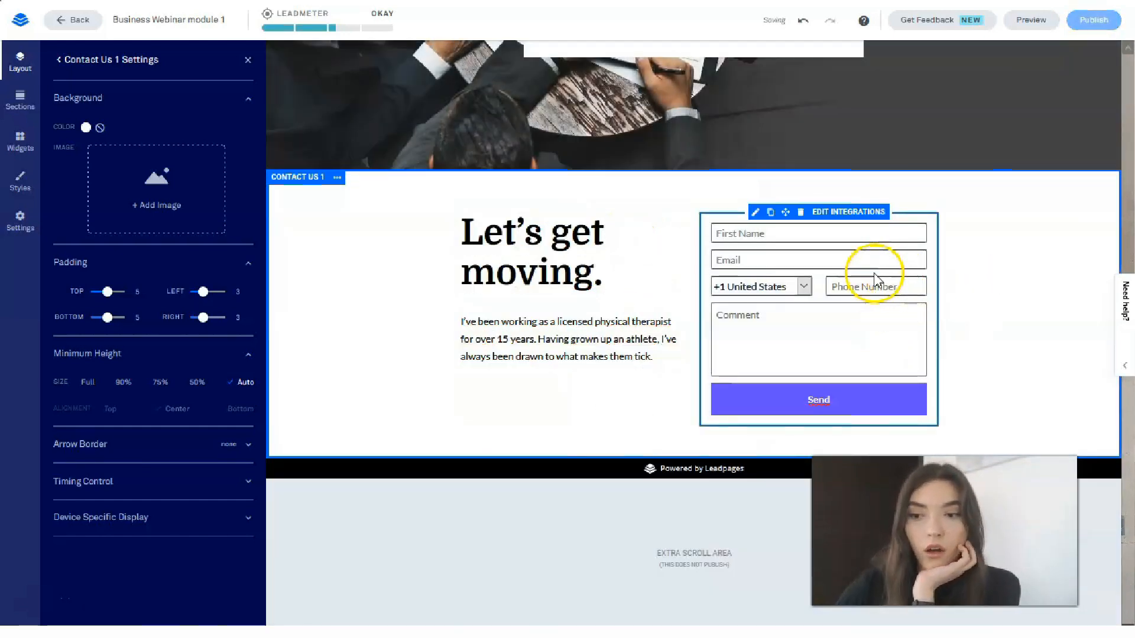
# - Change the "Let's get moving." heading's font to Open Sans to match the CTA heading
pyautogui.scroll(6, 664, 286)
pyautogui.click(685, 344)
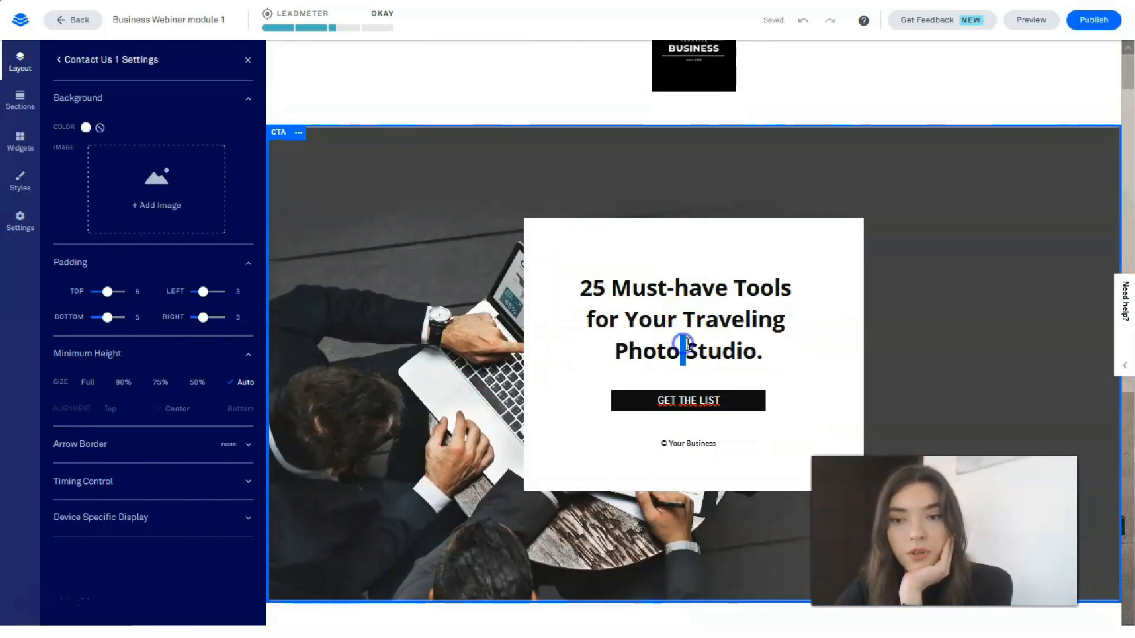
pyautogui.scroll(-7, 713, 343)
pyautogui.click(496, 253)
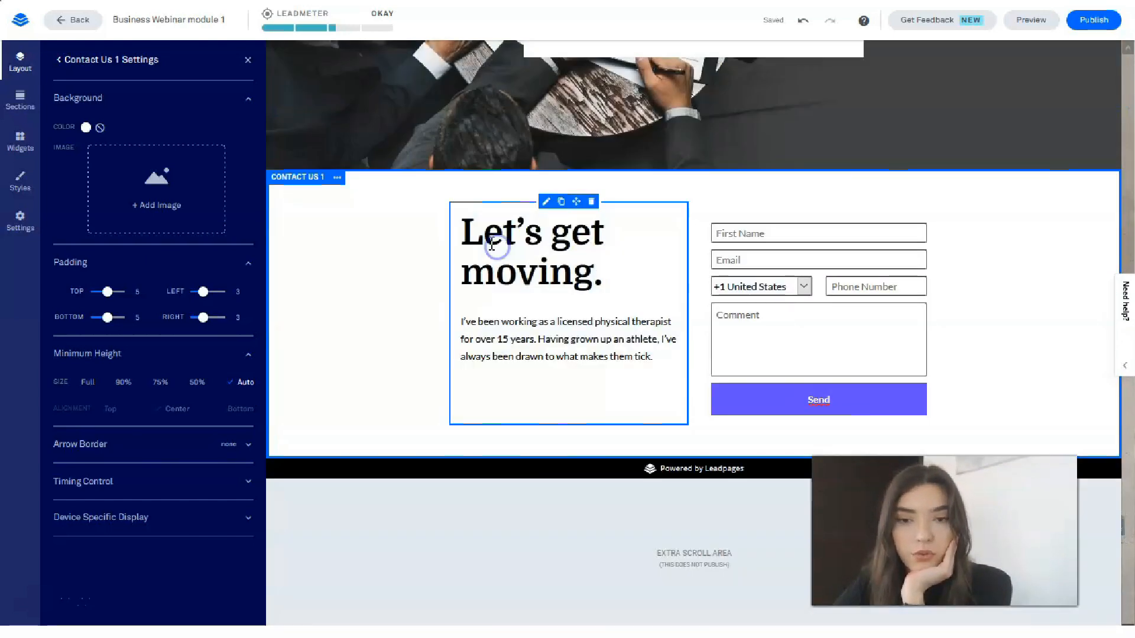
pyautogui.moveTo(469, 232); pyautogui.dragTo(600, 272)
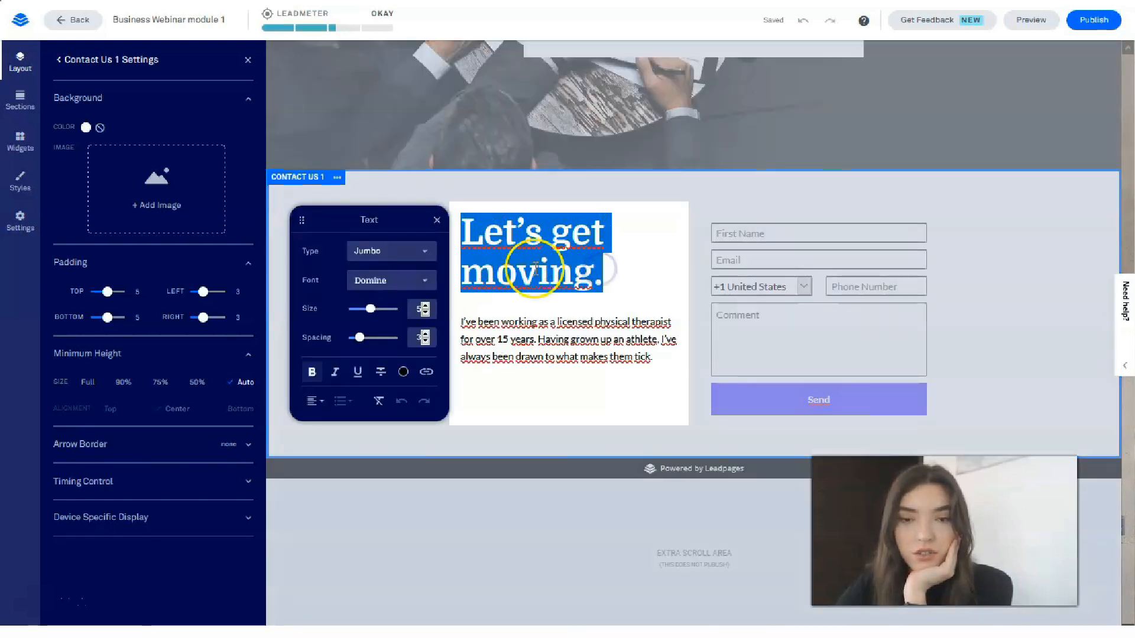
pyautogui.click(424, 284)
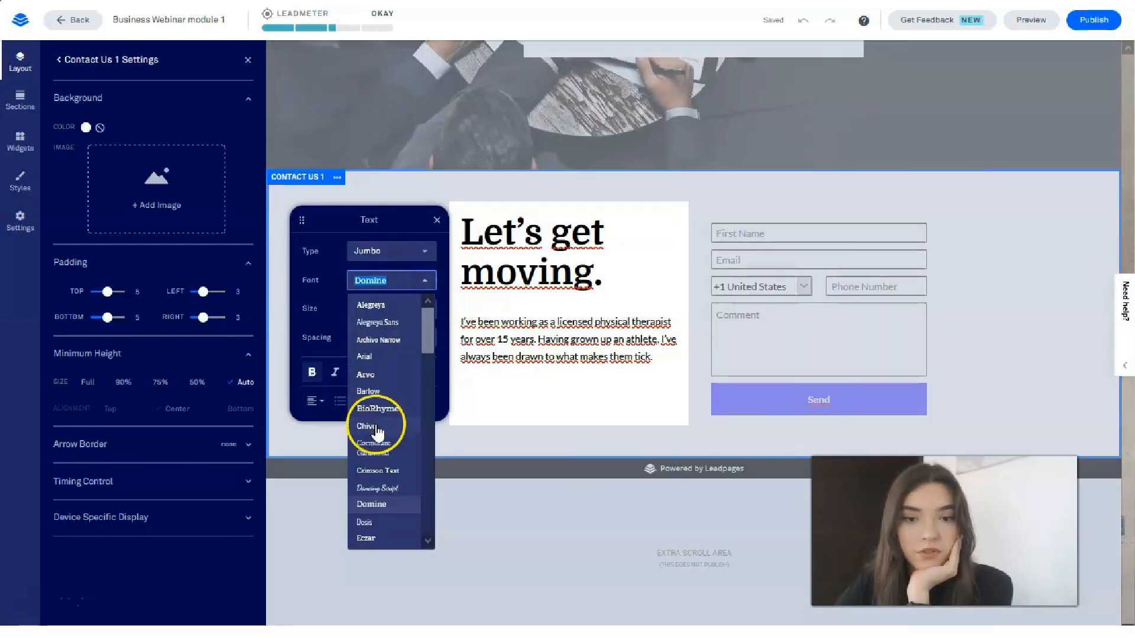
pyautogui.scroll(-6, 402, 437)
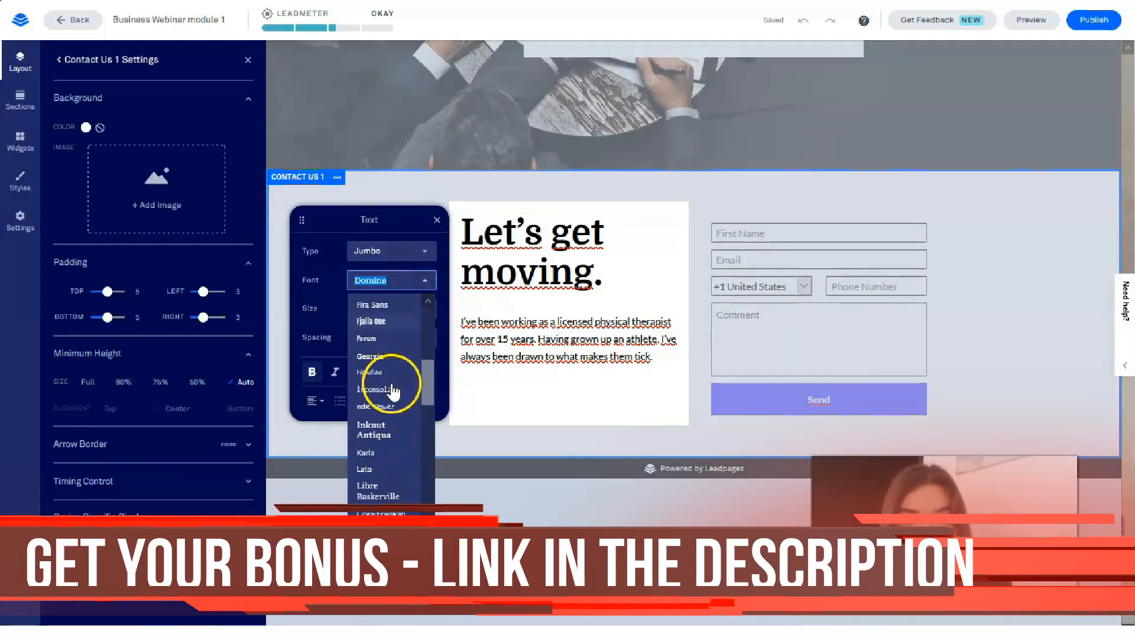
pyautogui.scroll(-3, 395, 433)
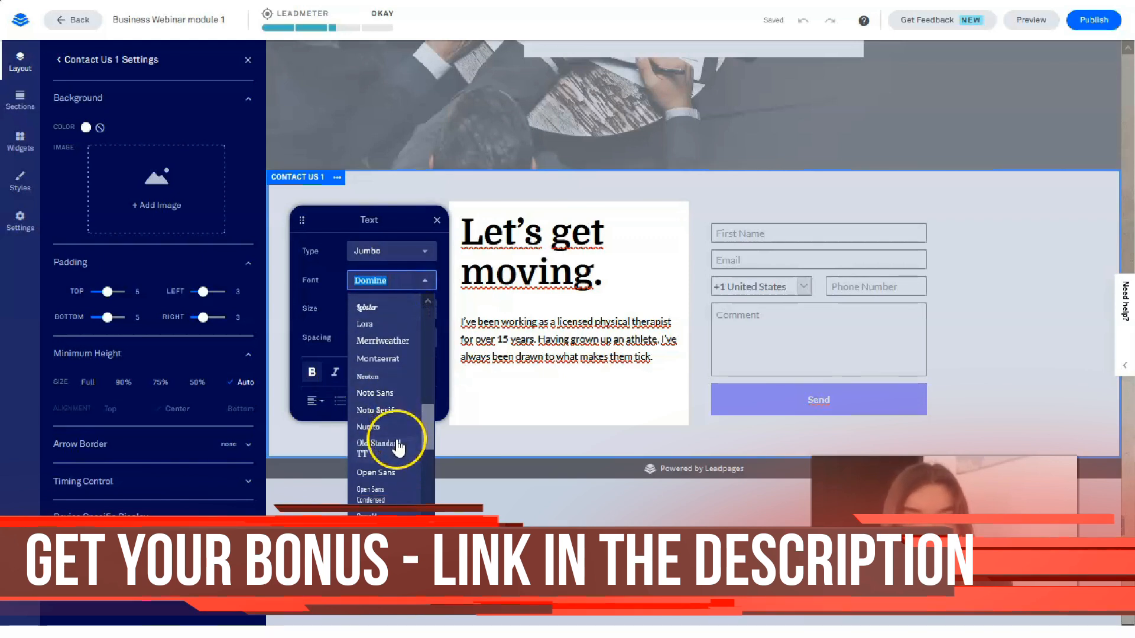
pyautogui.scroll(-3, 390, 376)
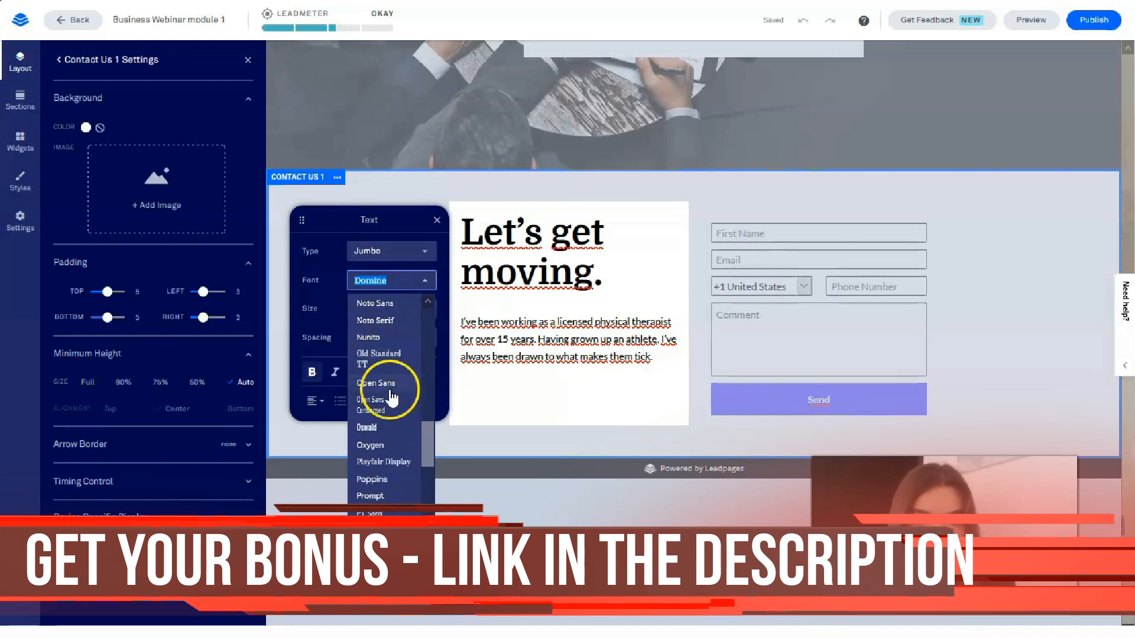
pyautogui.click(389, 383)
pyautogui.click(644, 324)
# - Reduce the "Let's get moving." heading's text size to 4
pyautogui.click(378, 307)
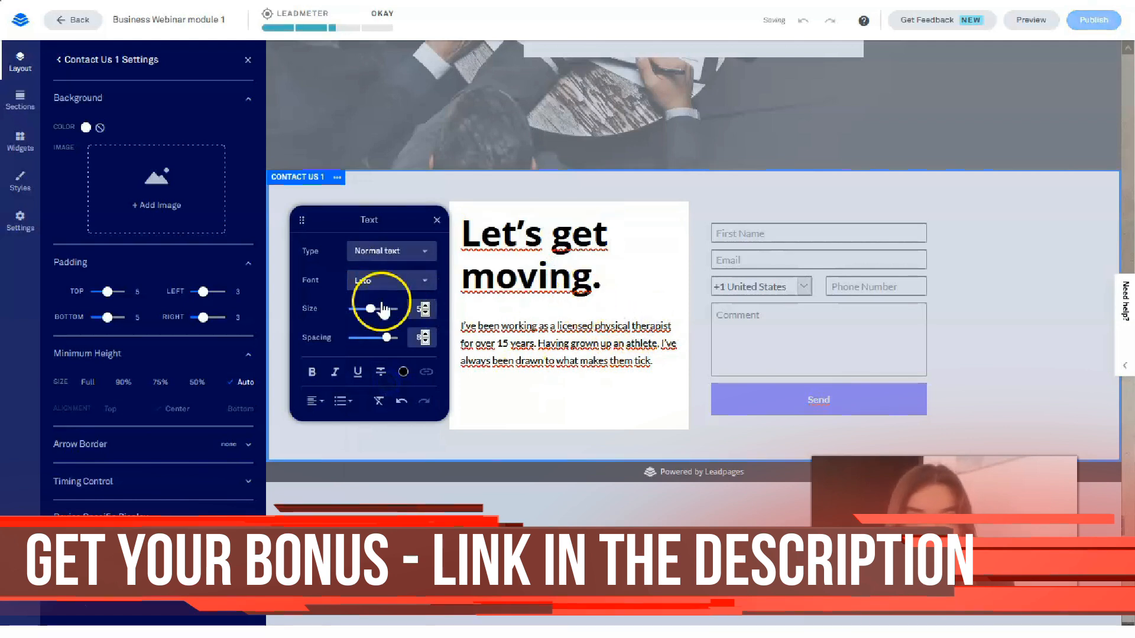
pyautogui.moveTo(374, 318); pyautogui.dragTo(373, 321)
pyautogui.click(658, 277)
pyautogui.moveTo(600, 271); pyautogui.dragTo(471, 232)
pyautogui.moveTo(370, 309); pyautogui.dragTo(367, 315)
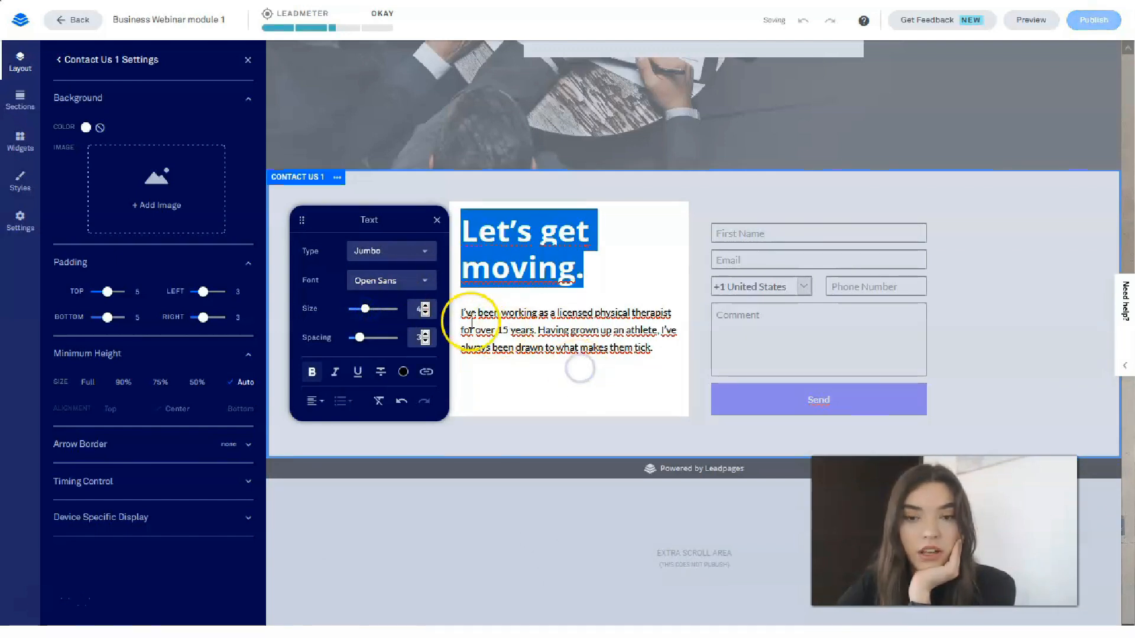
pyautogui.moveTo(455, 314); pyautogui.dragTo(672, 352)
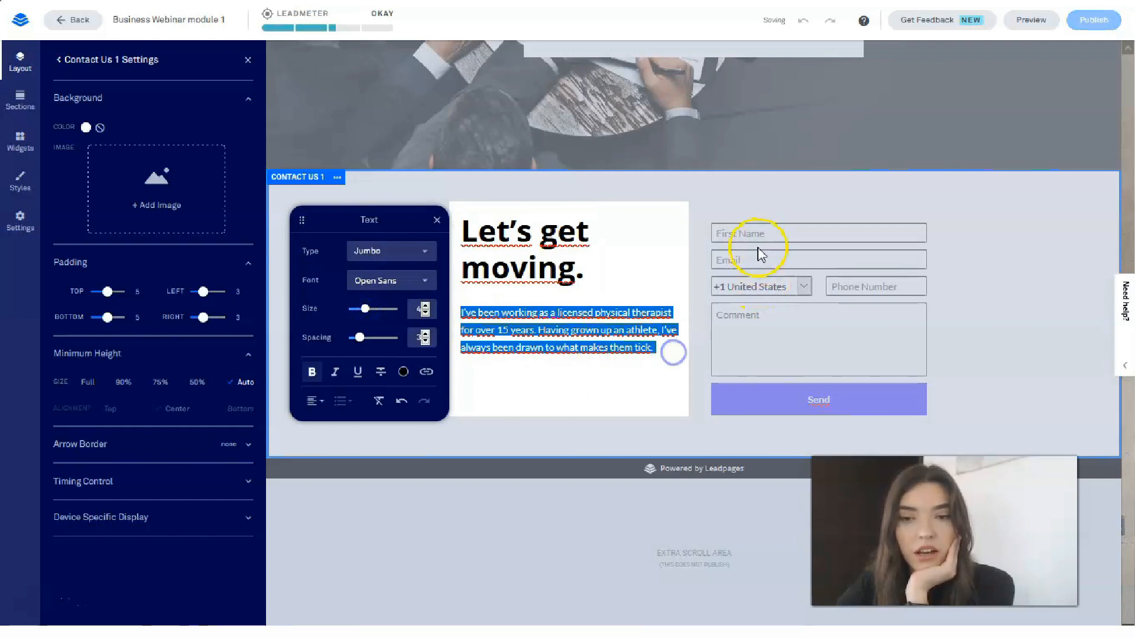
pyautogui.click(773, 195)
# - Style the form's Send button after the GET THE LIST button, toggling bold on its text and setting its background to black
pyautogui.scroll(5, 756, 236)
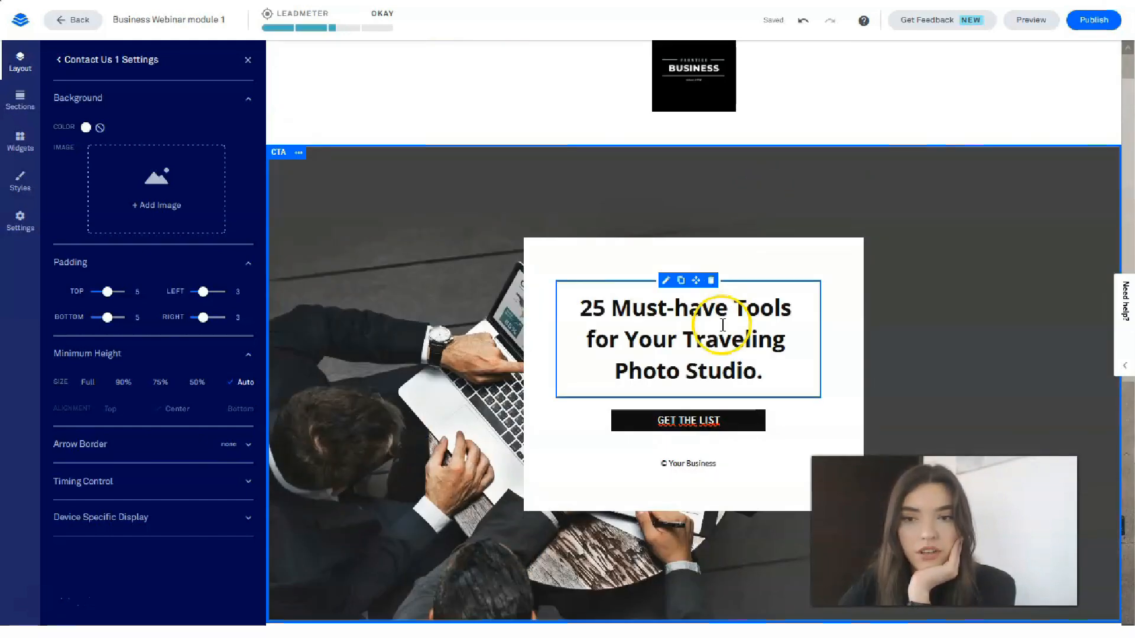
pyautogui.click(697, 420)
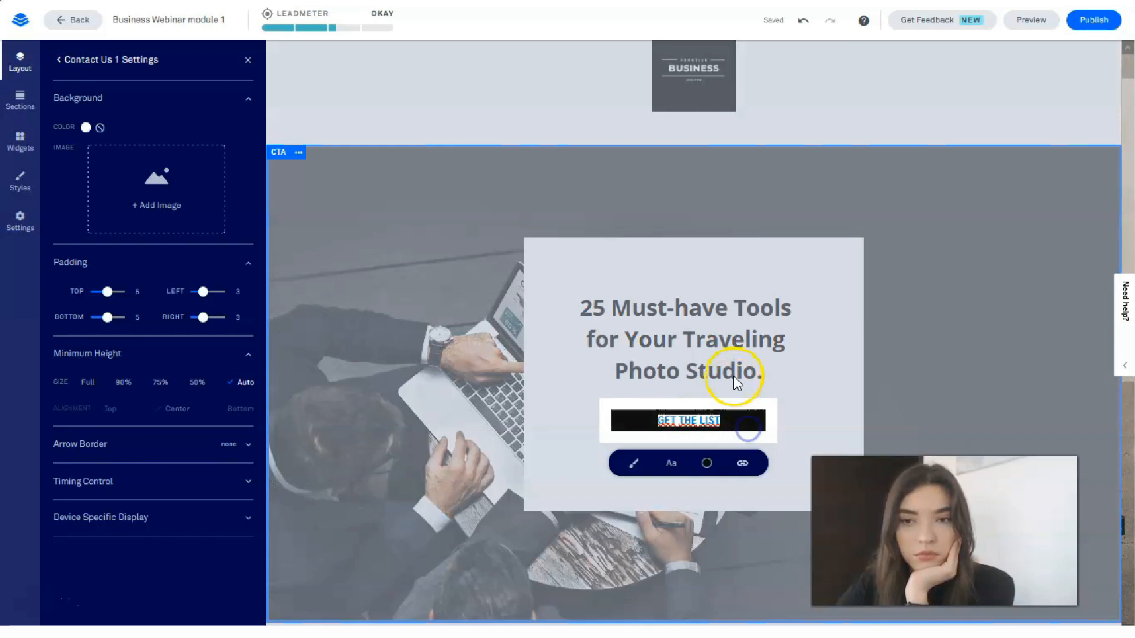
pyautogui.click(672, 464)
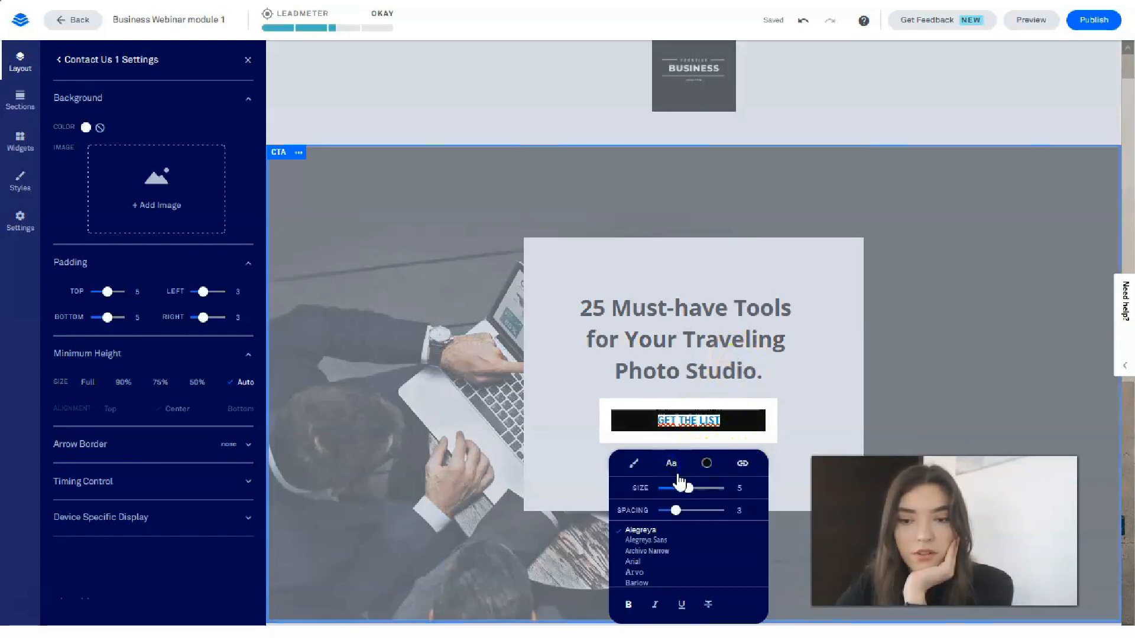
pyautogui.scroll(-5, 940, 313)
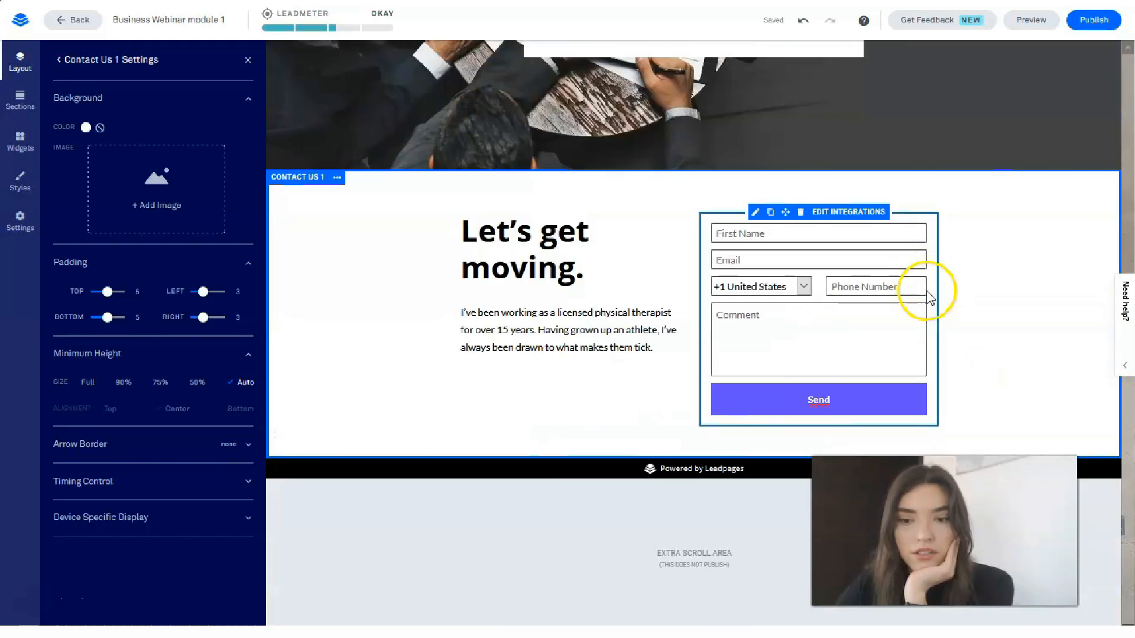
pyautogui.doubleClick(819, 405)
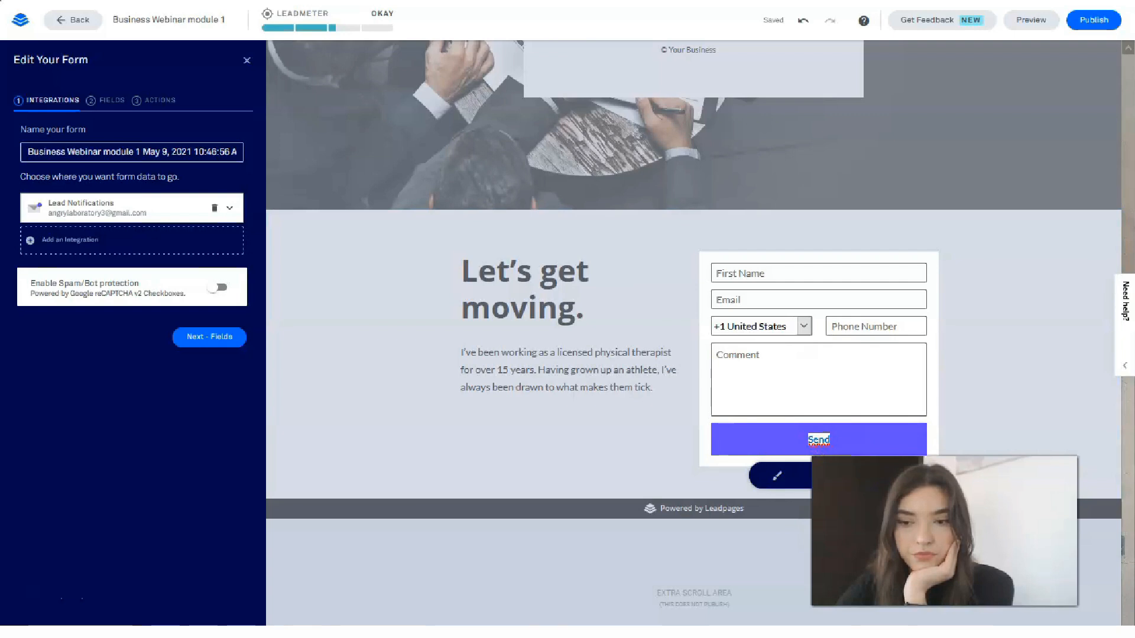
pyautogui.click(818, 479)
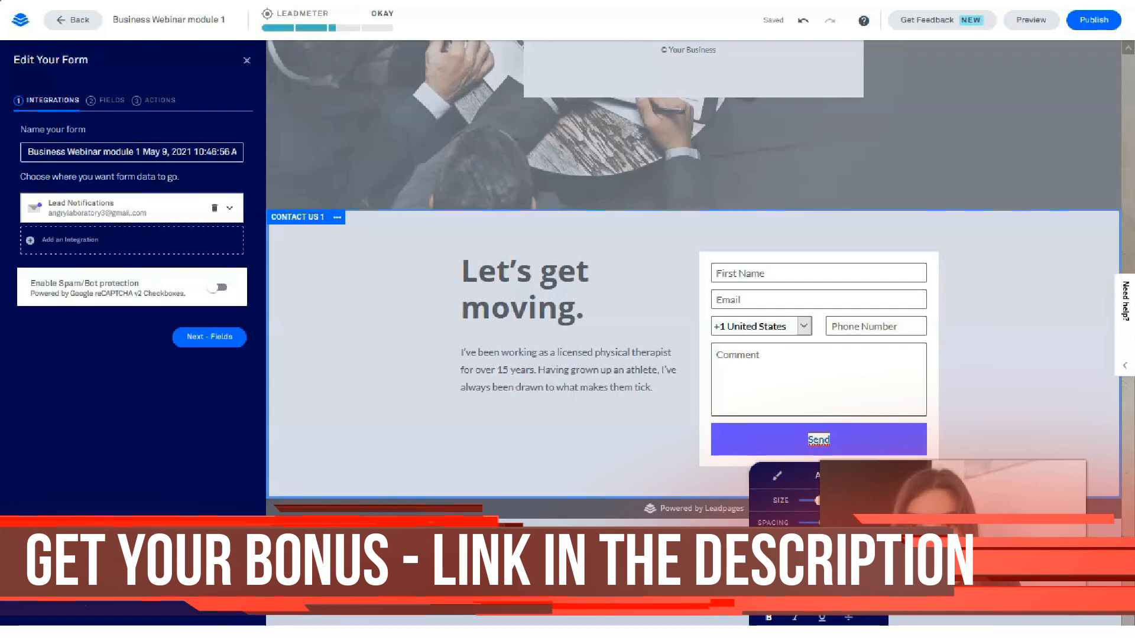
pyautogui.click(769, 617)
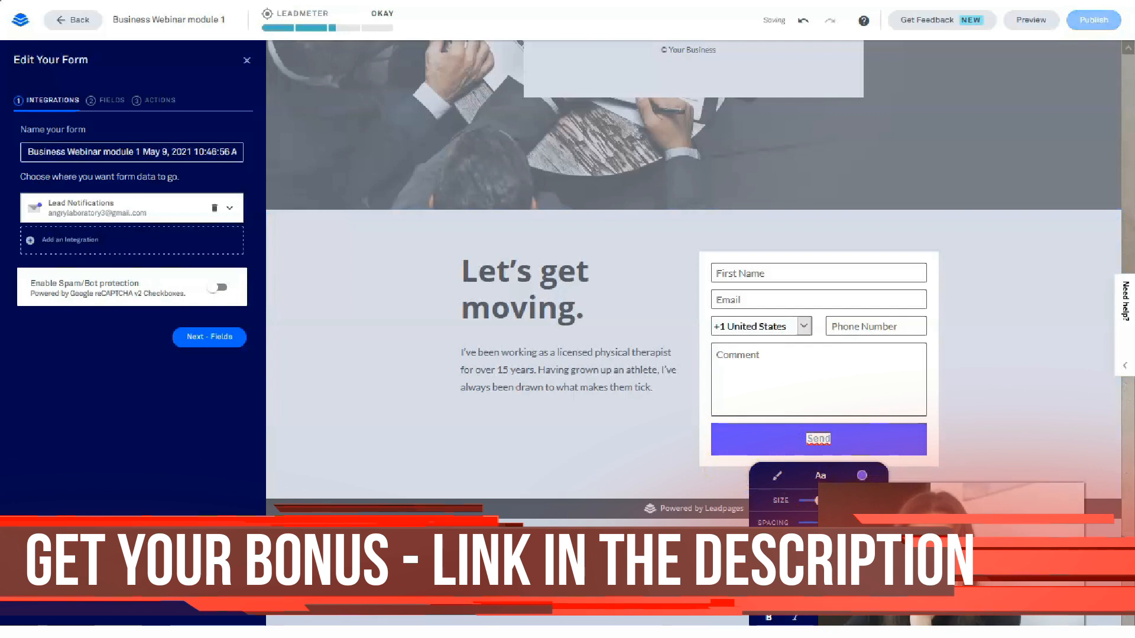
pyautogui.click(861, 475)
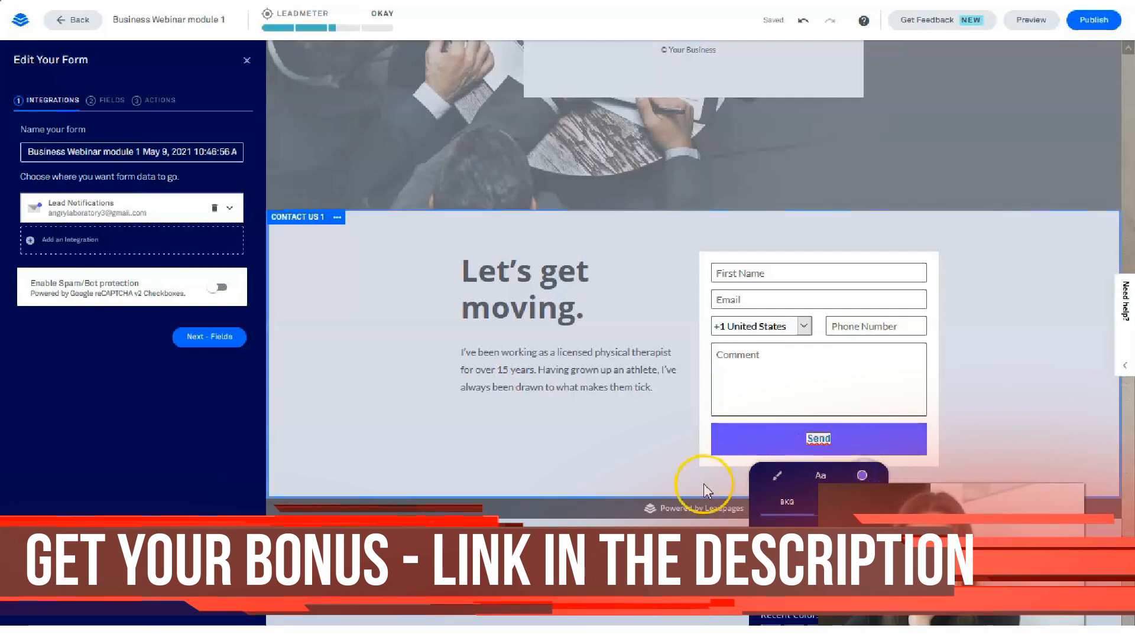
pyautogui.click(809, 618)
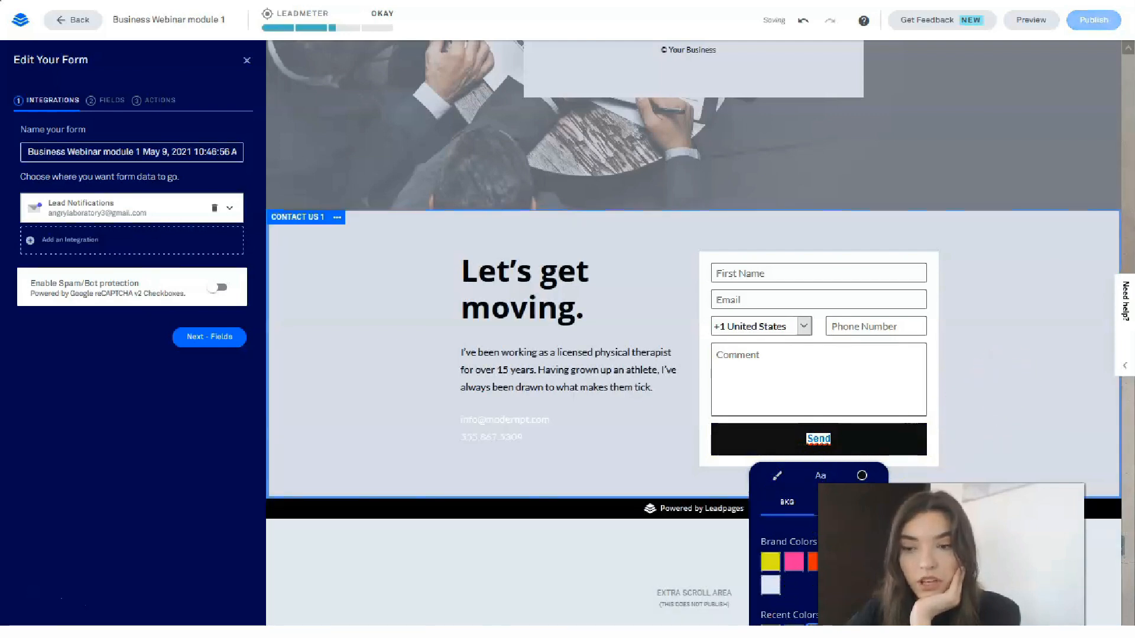
pyautogui.click(957, 553)
# - Open the page preview and examine the desktop layout from the logo and CTA down to the Contact Us form
pyautogui.scroll(7, 811, 367)
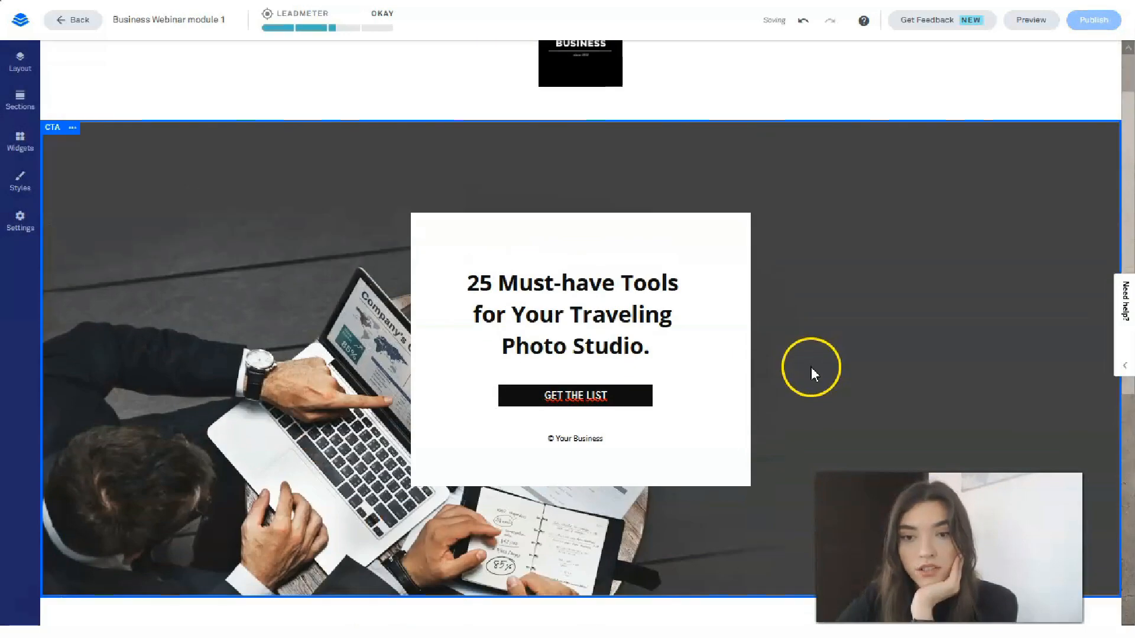
pyautogui.scroll(-3, 811, 367)
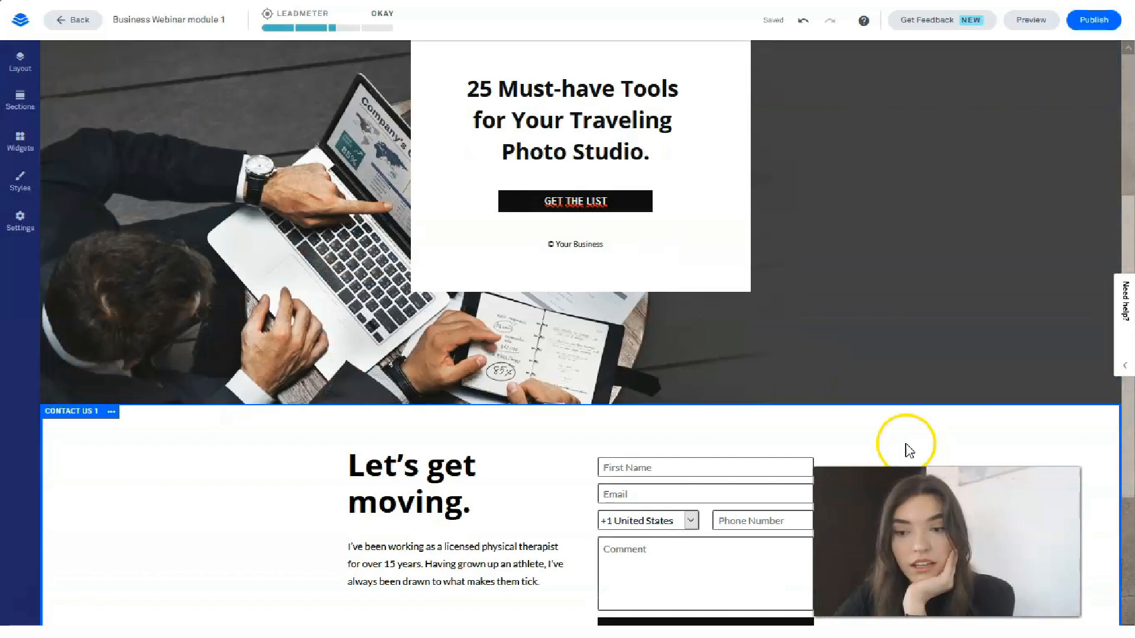
pyautogui.scroll(-4, 735, 347)
pyautogui.scroll(8, 520, 254)
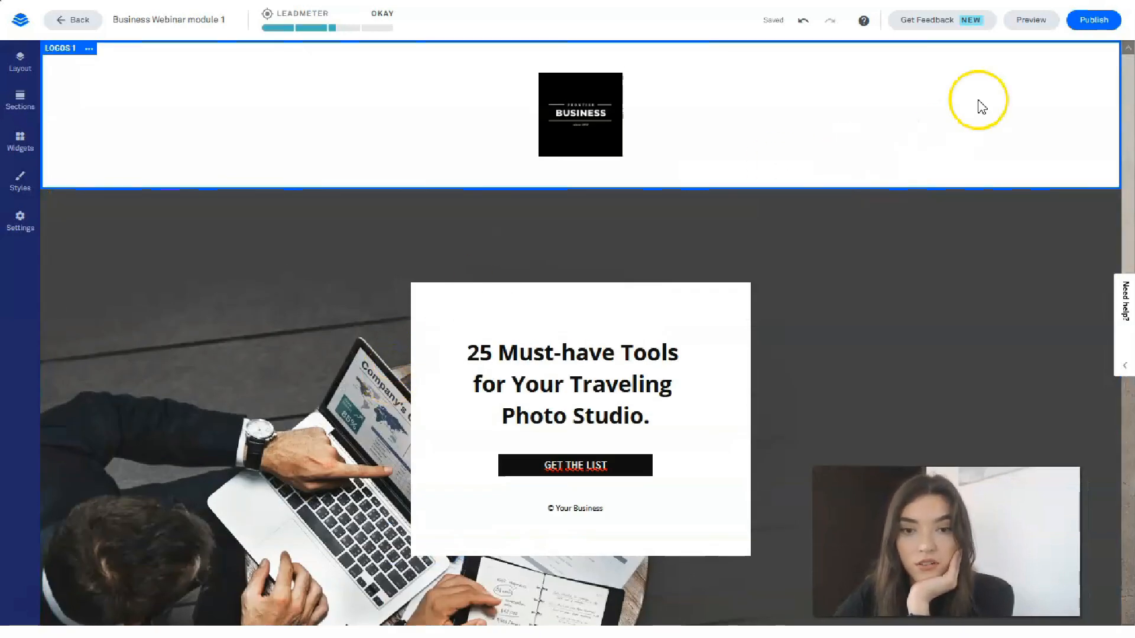
pyautogui.click(1027, 25)
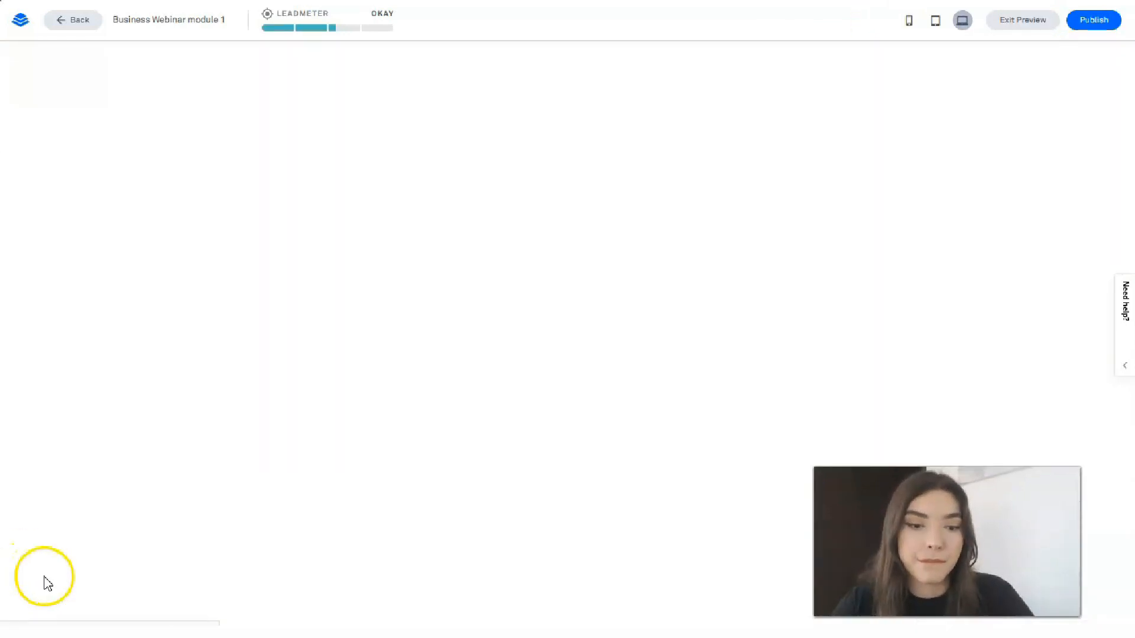
pyautogui.scroll(-5, 538, 157)
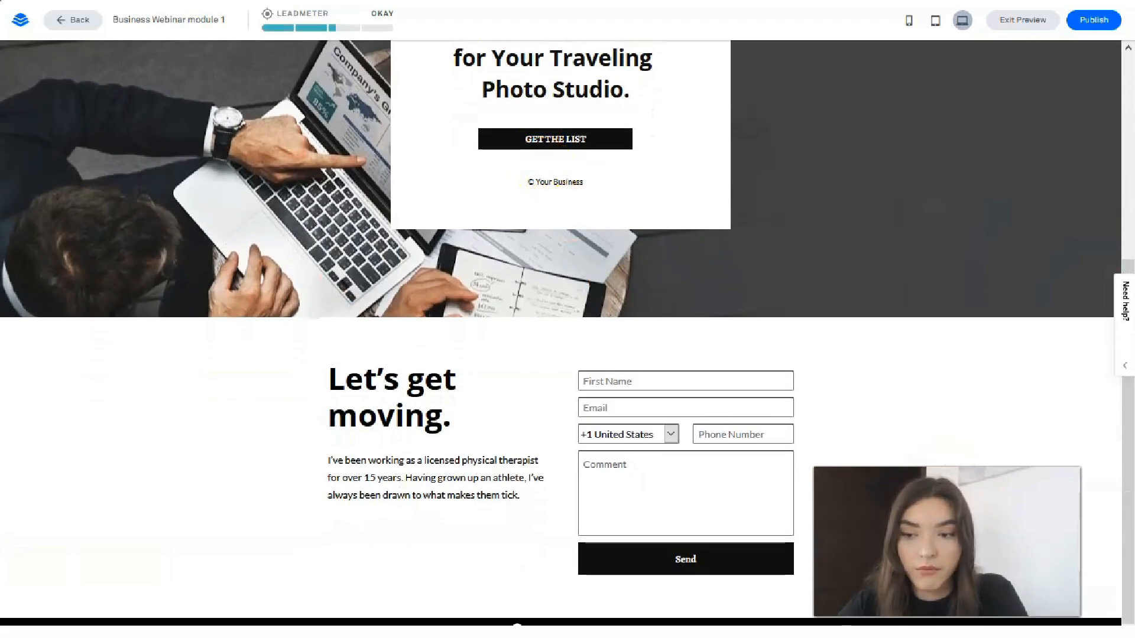
pyautogui.click(915, 326)
pyautogui.scroll(6, 697, 340)
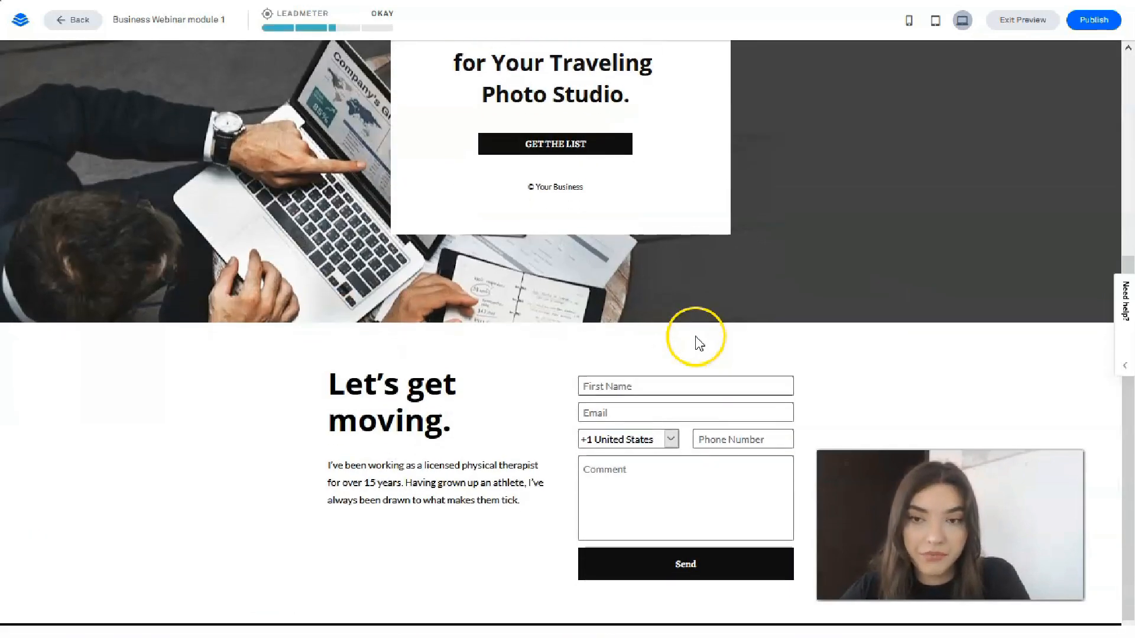
pyautogui.scroll(-5, 614, 272)
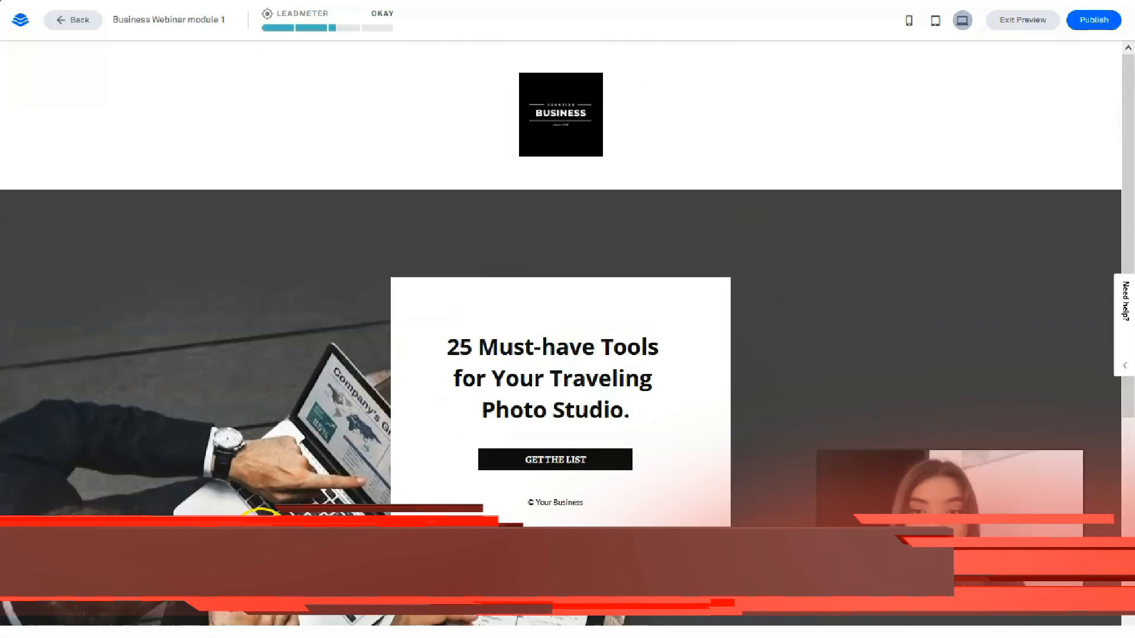
pyautogui.scroll(-4, 260, 515)
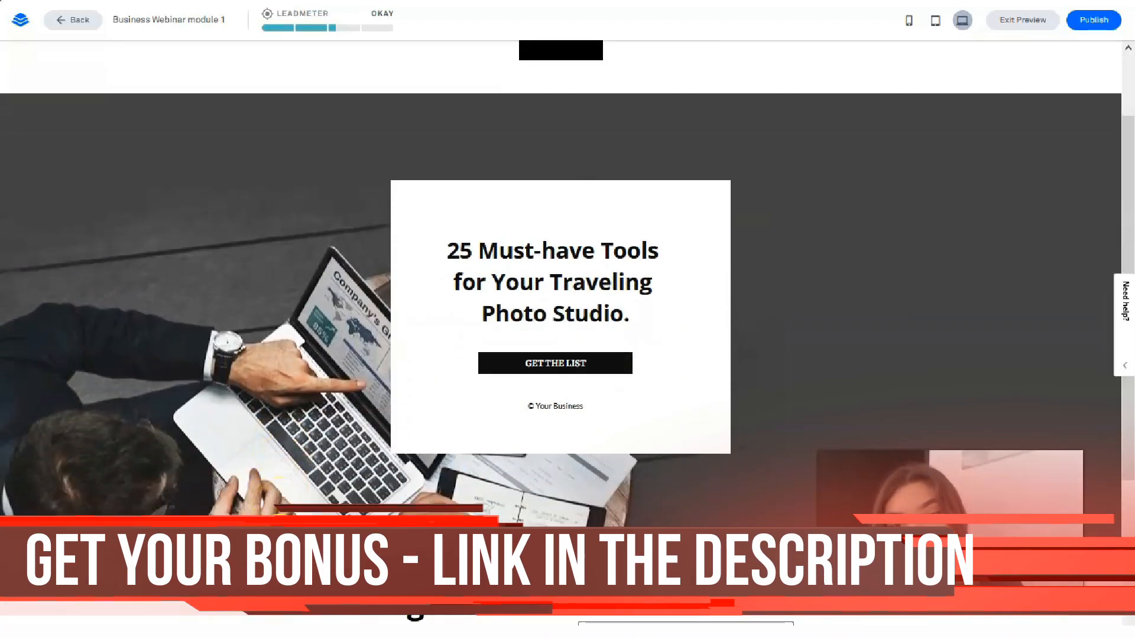
pyautogui.scroll(-1, 387, 500)
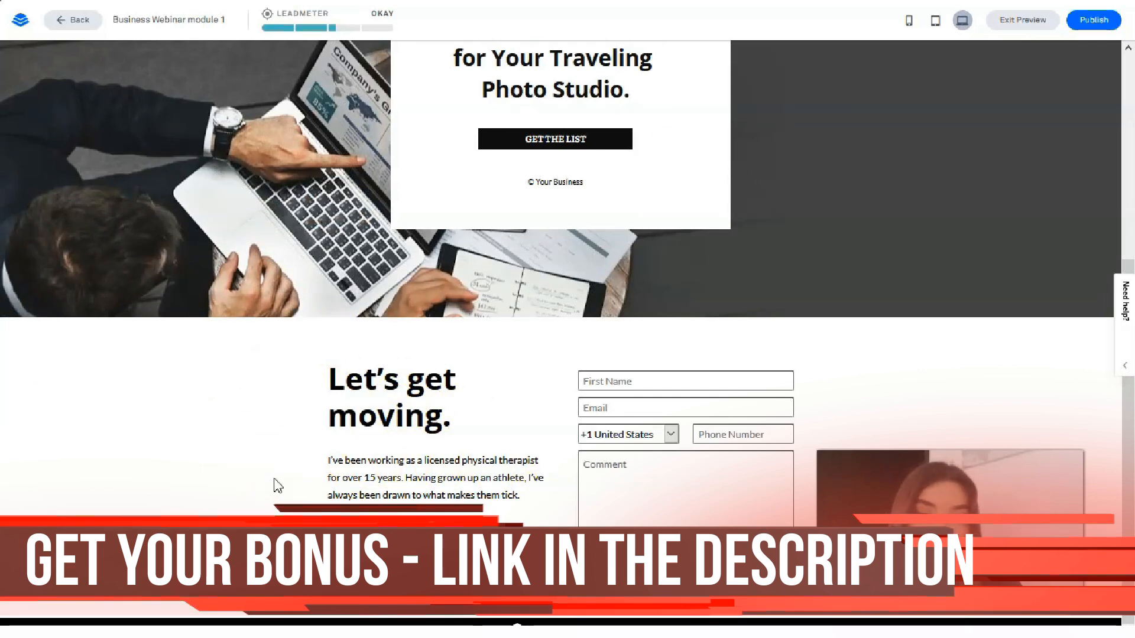
pyautogui.scroll(4, 431, 494)
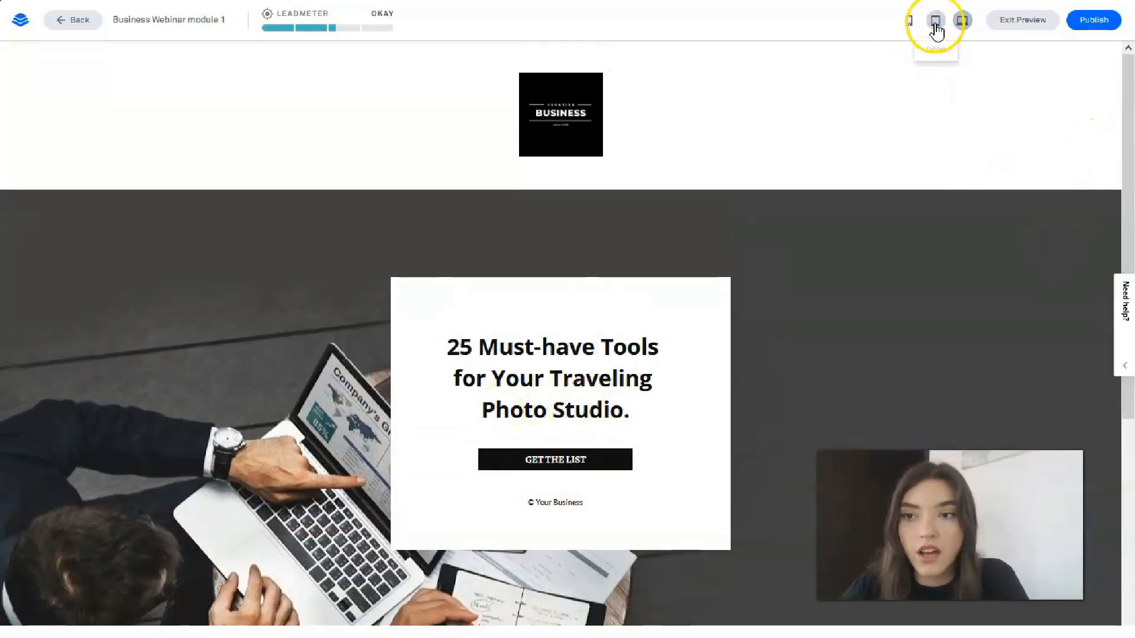
# - Examine the page layout in the tablet and phone previews
pyautogui.click(935, 21)
pyautogui.moveTo(777, 229); pyautogui.dragTo(808, 208)
pyautogui.click(908, 21)
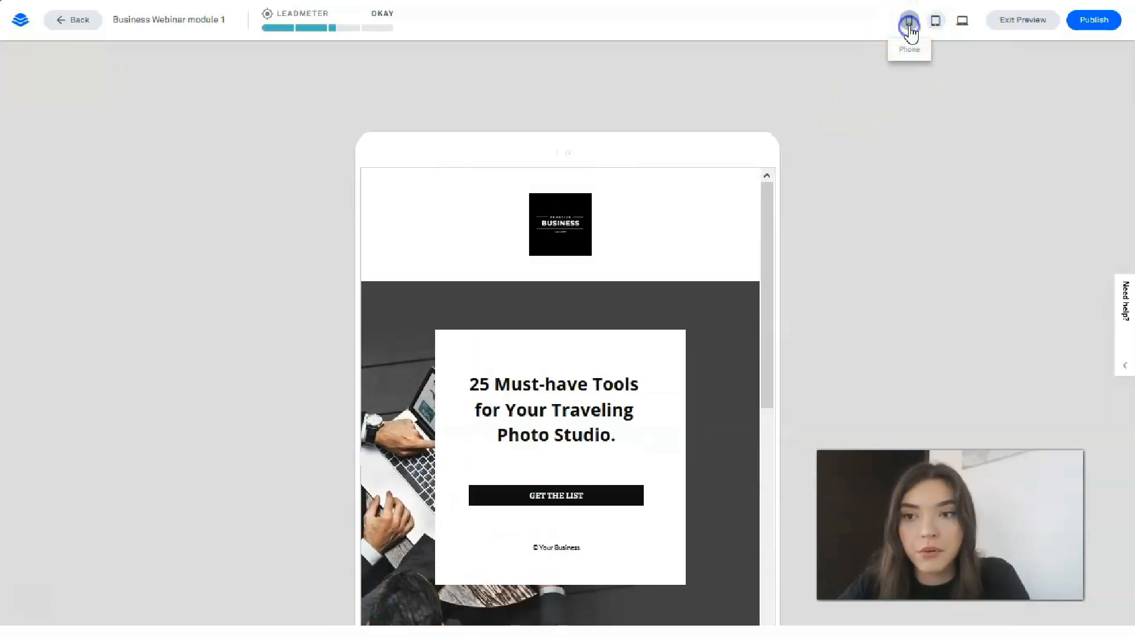
pyautogui.moveTo(664, 223); pyautogui.dragTo(674, 247)
pyautogui.click(936, 23)
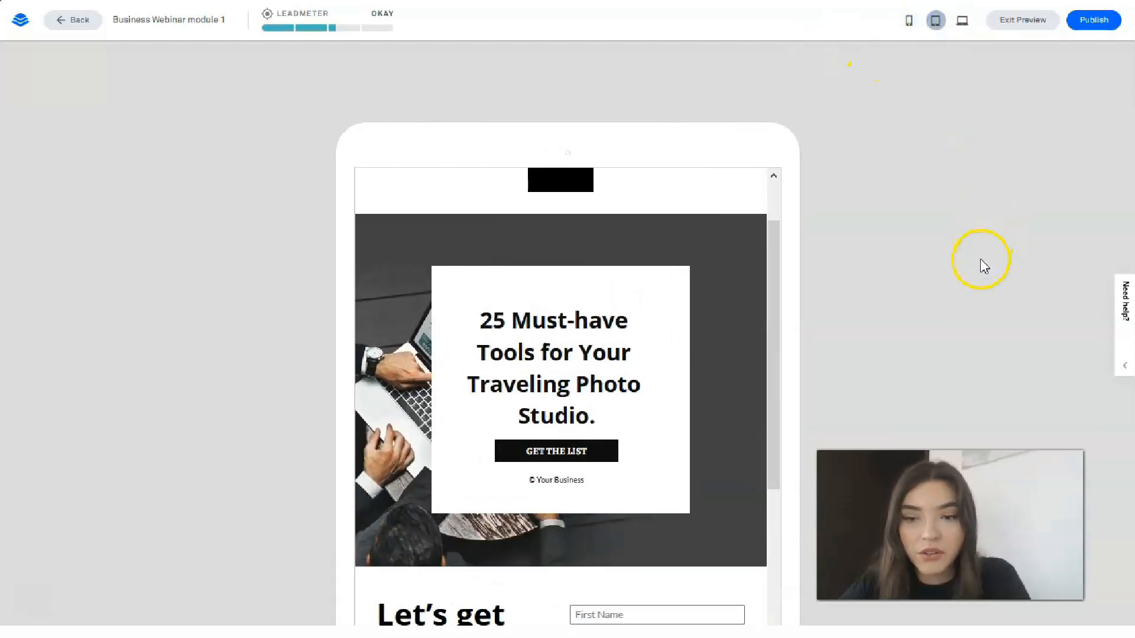